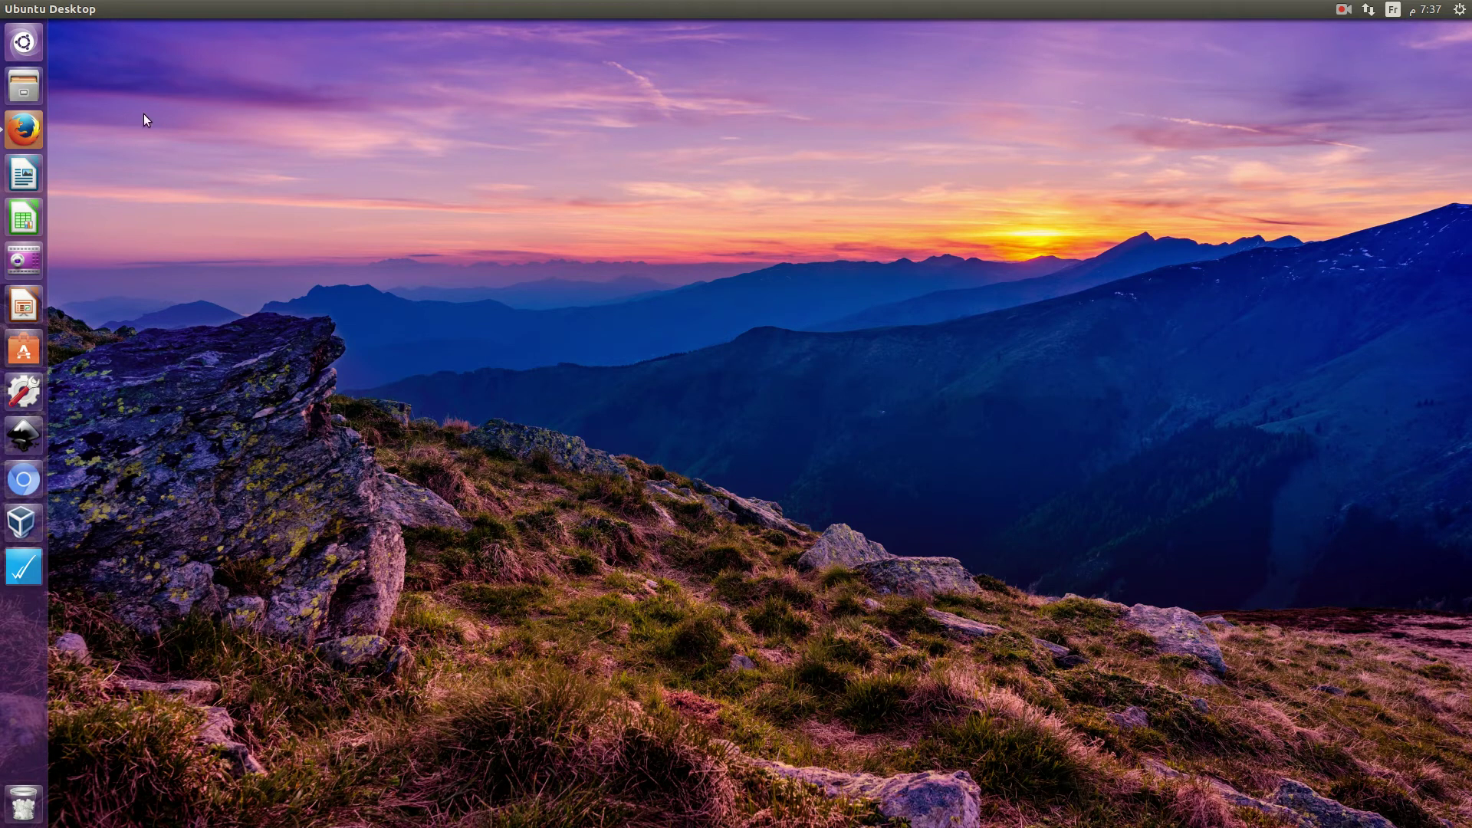
Search Google for 'inkscape' in a new Firefox tab and open the official inkscape.org site
{"action": "left_click", "coordinate": [23, 131]}
{"action": "left_click", "coordinate": [233, 32]}
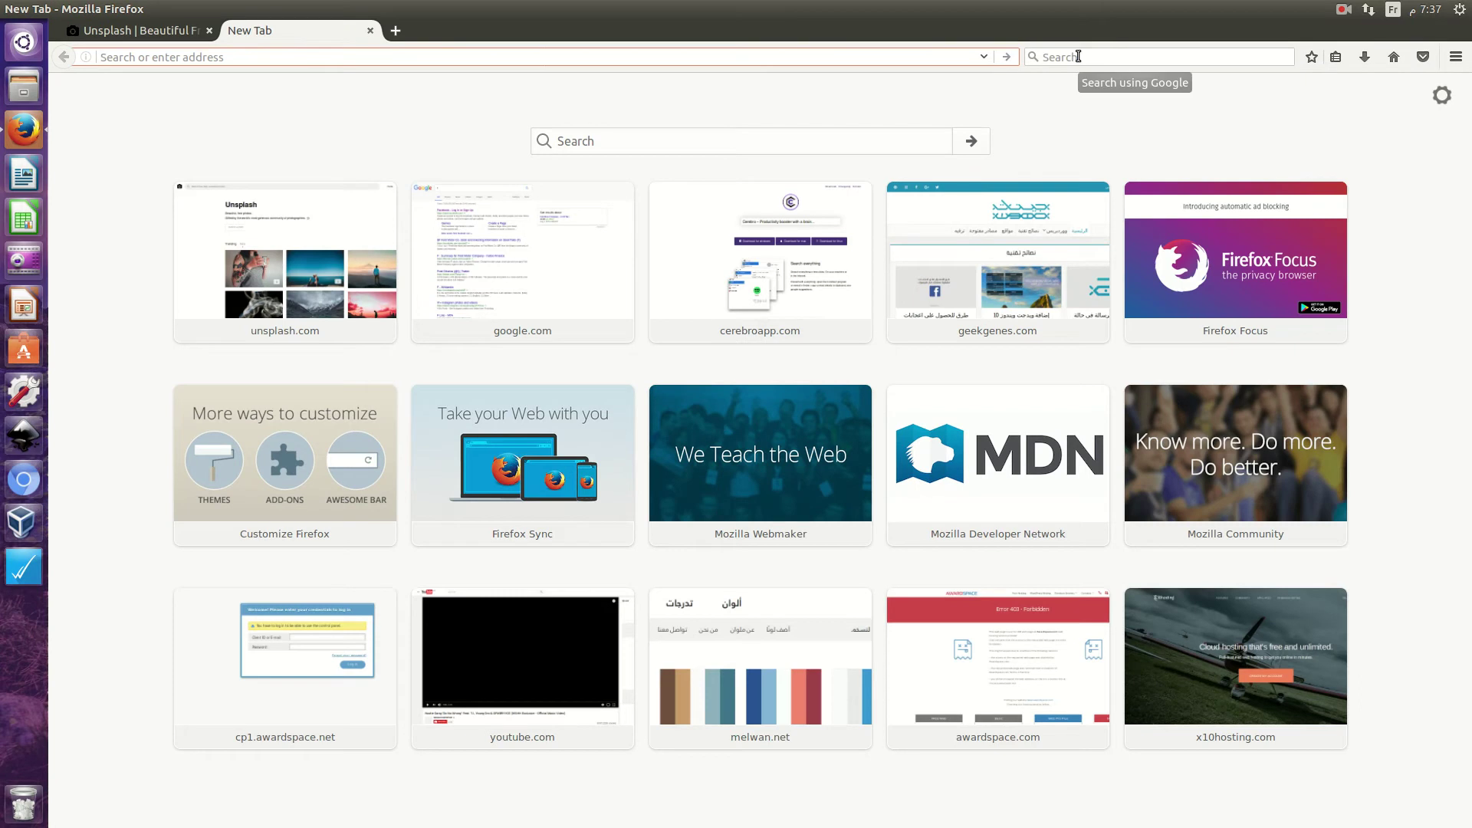
{"action": "left_click", "coordinate": [1078, 56]}
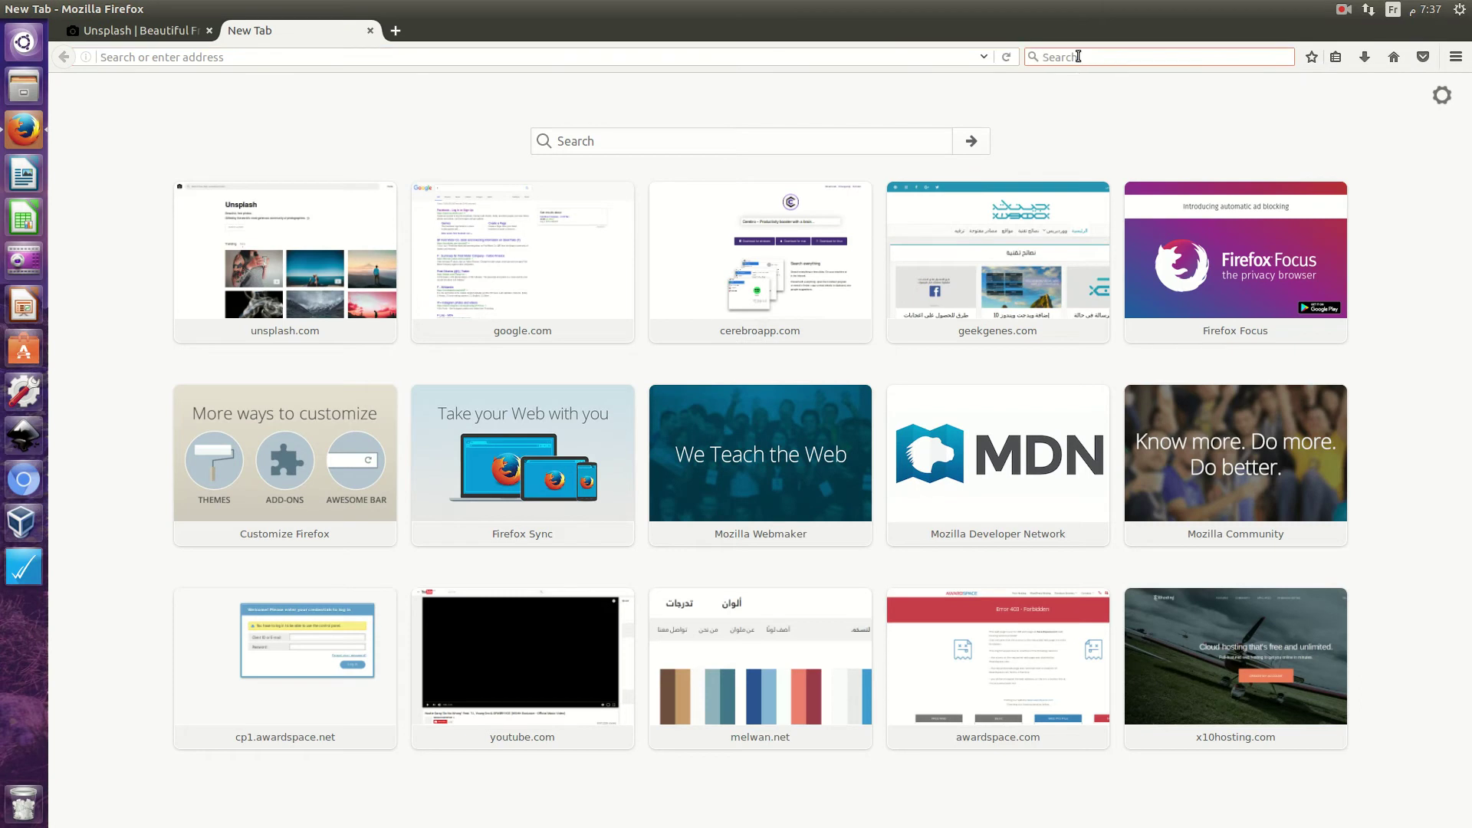
{"action": "type", "text": "un"}
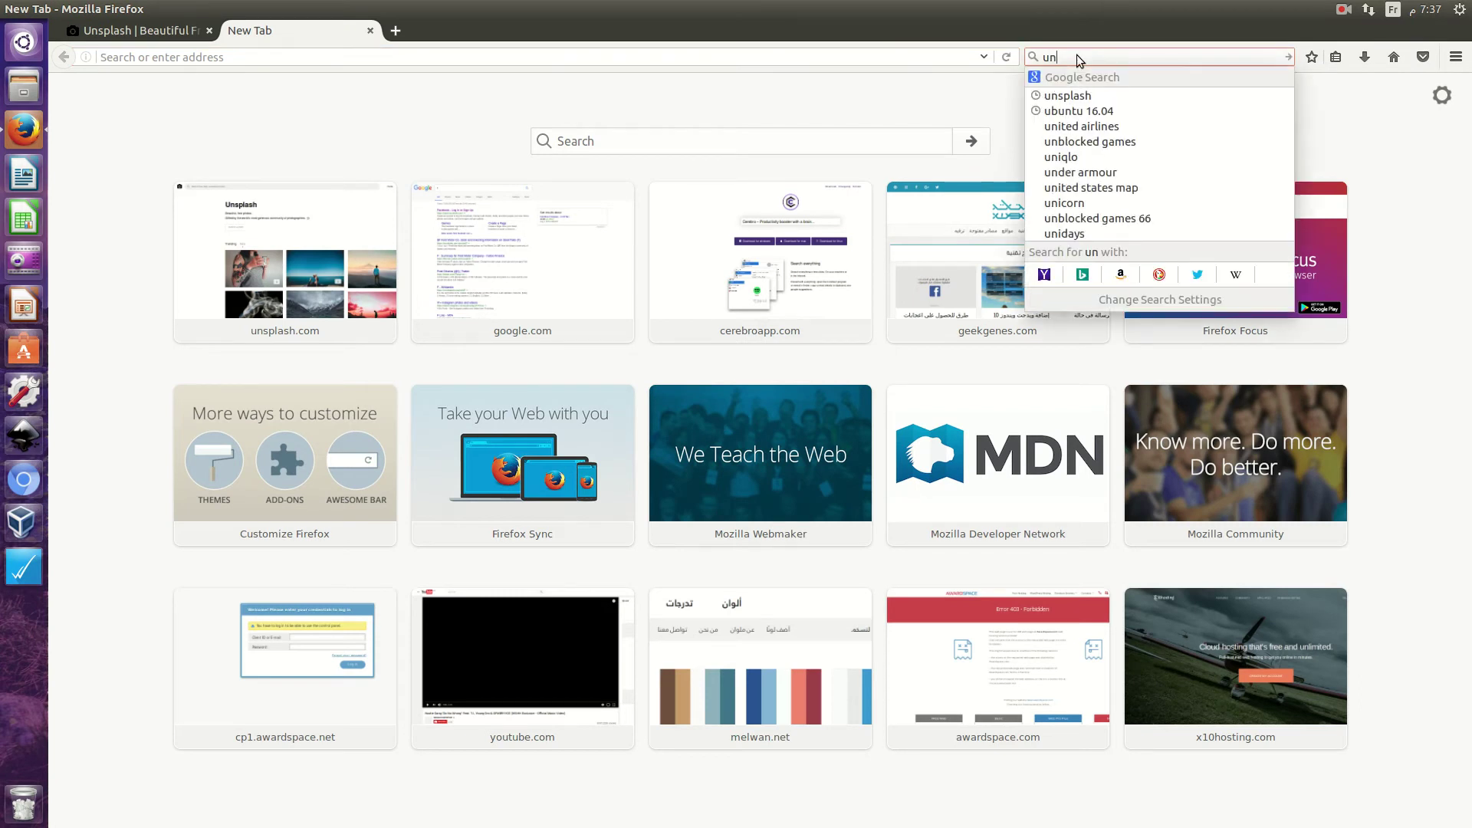
{"action": "key", "text": "BackSpace"}
{"action": "key", "text": "BackSpace"}
{"action": "type", "text": "ink"}
{"action": "key", "text": "Down"}
{"action": "key", "text": "Return"}
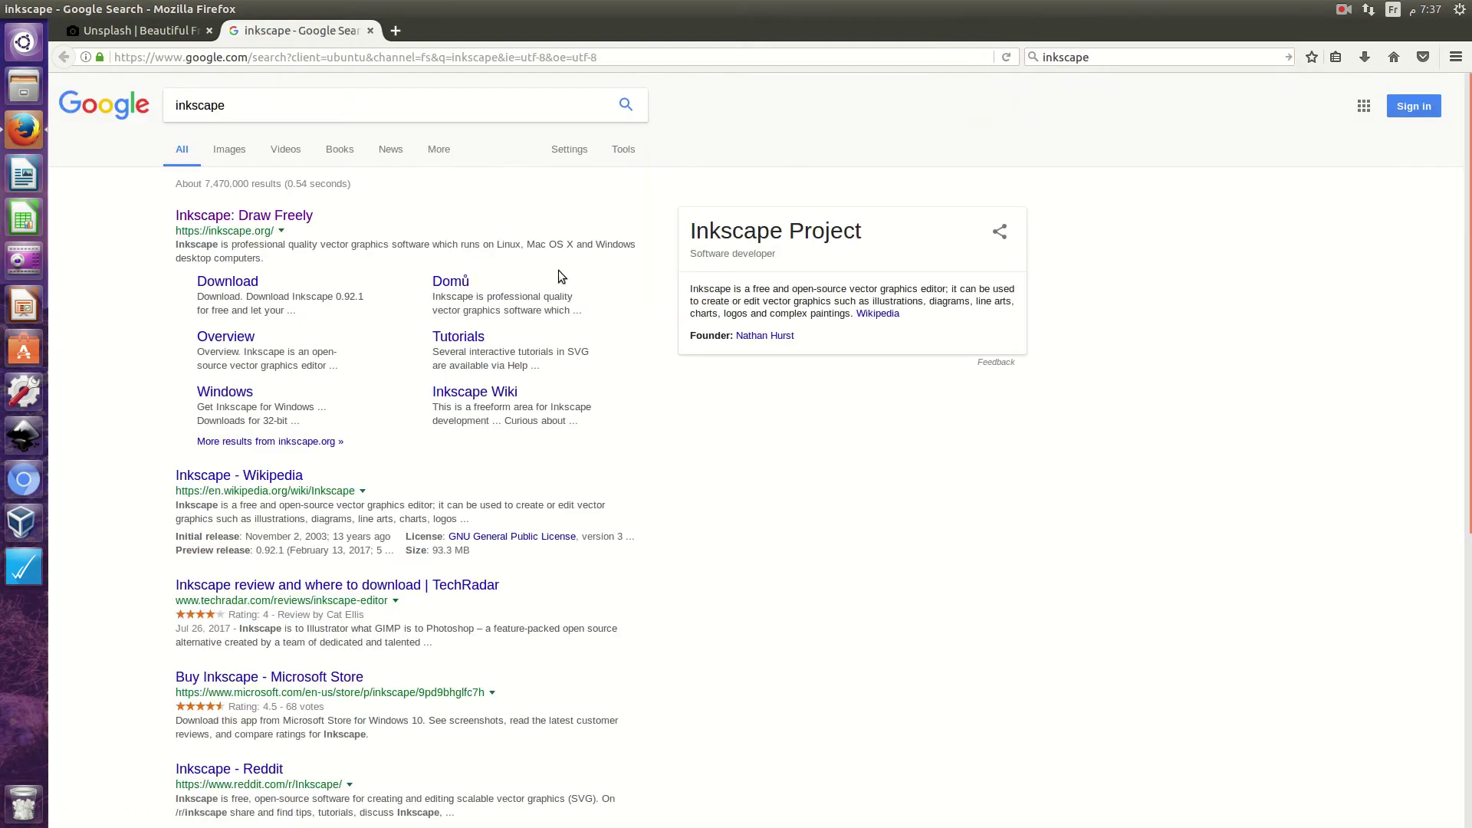
{"action": "left_click_drag", "start_coordinate": [269, 230], "coordinate": [163, 231]}
{"action": "left_click", "coordinate": [202, 217]}
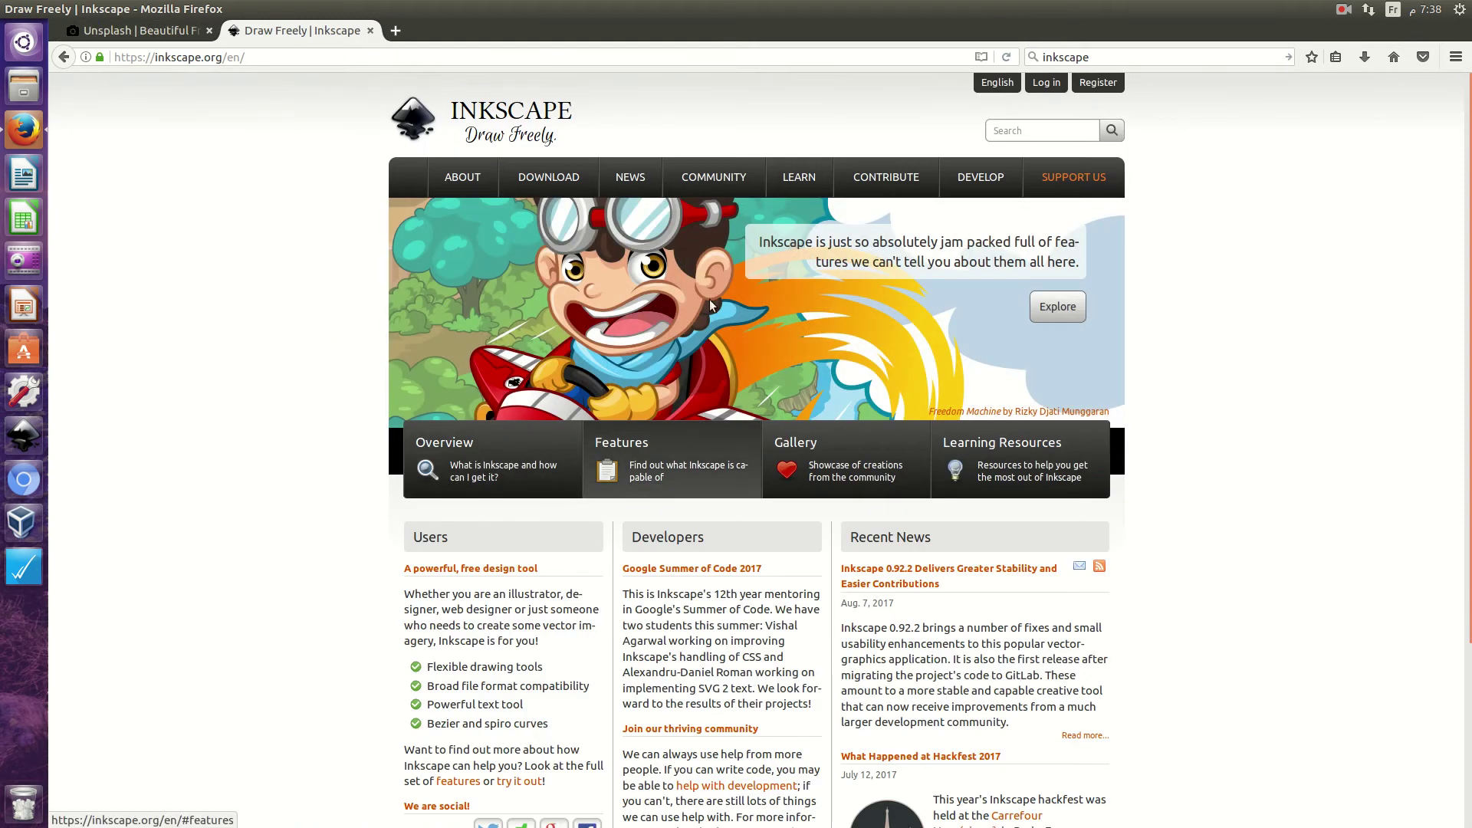
Review the Inkscape 0.92.2 Windows 32-bit and 64-bit download options, then close that tab
{"action": "mouse_move", "coordinate": [549, 177]}
{"action": "left_click", "coordinate": [544, 214]}
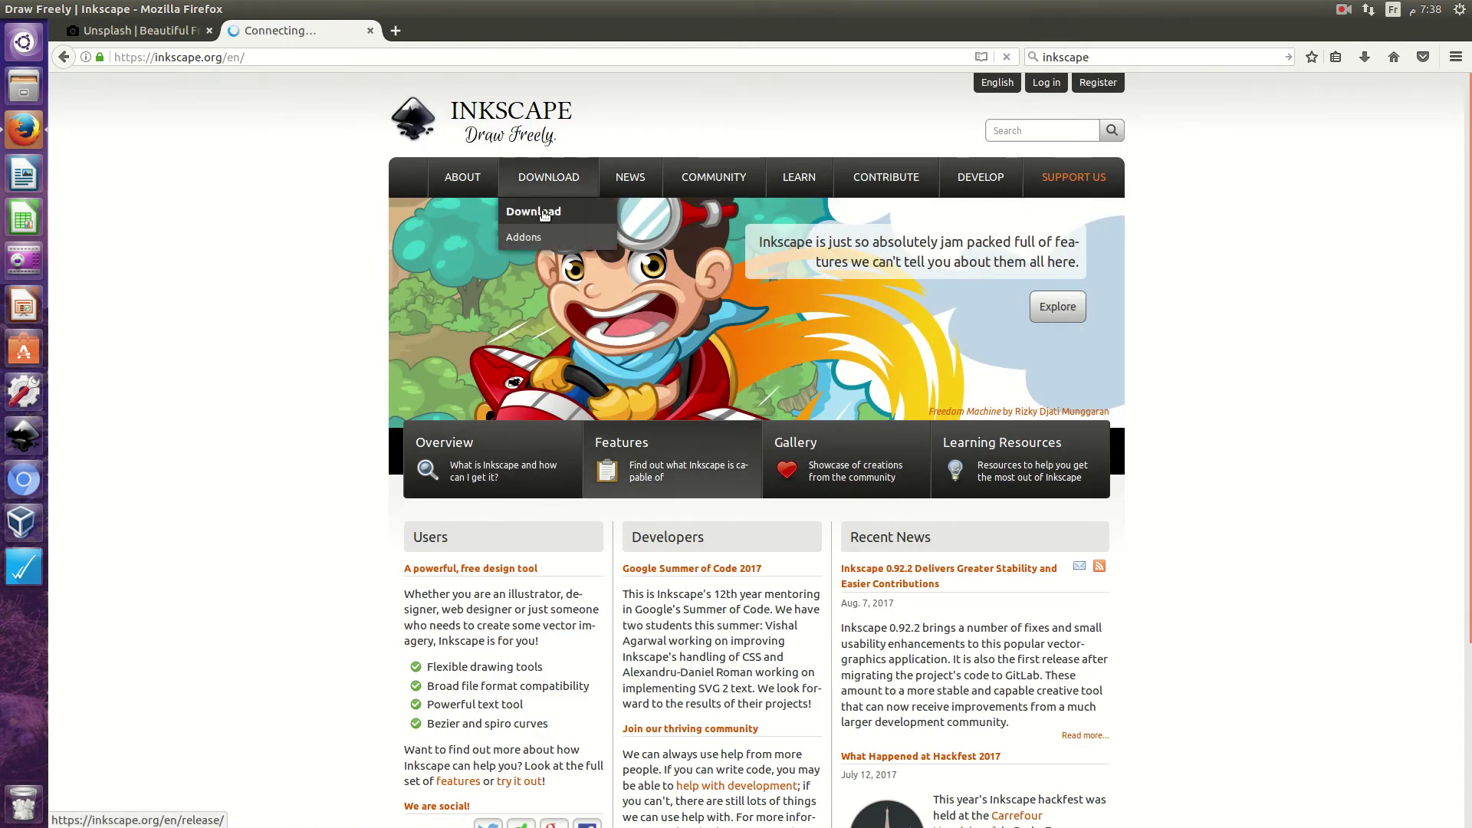
{"action": "scroll", "coordinate": [335, 289], "scroll_direction": "down", "scroll_amount": 1}
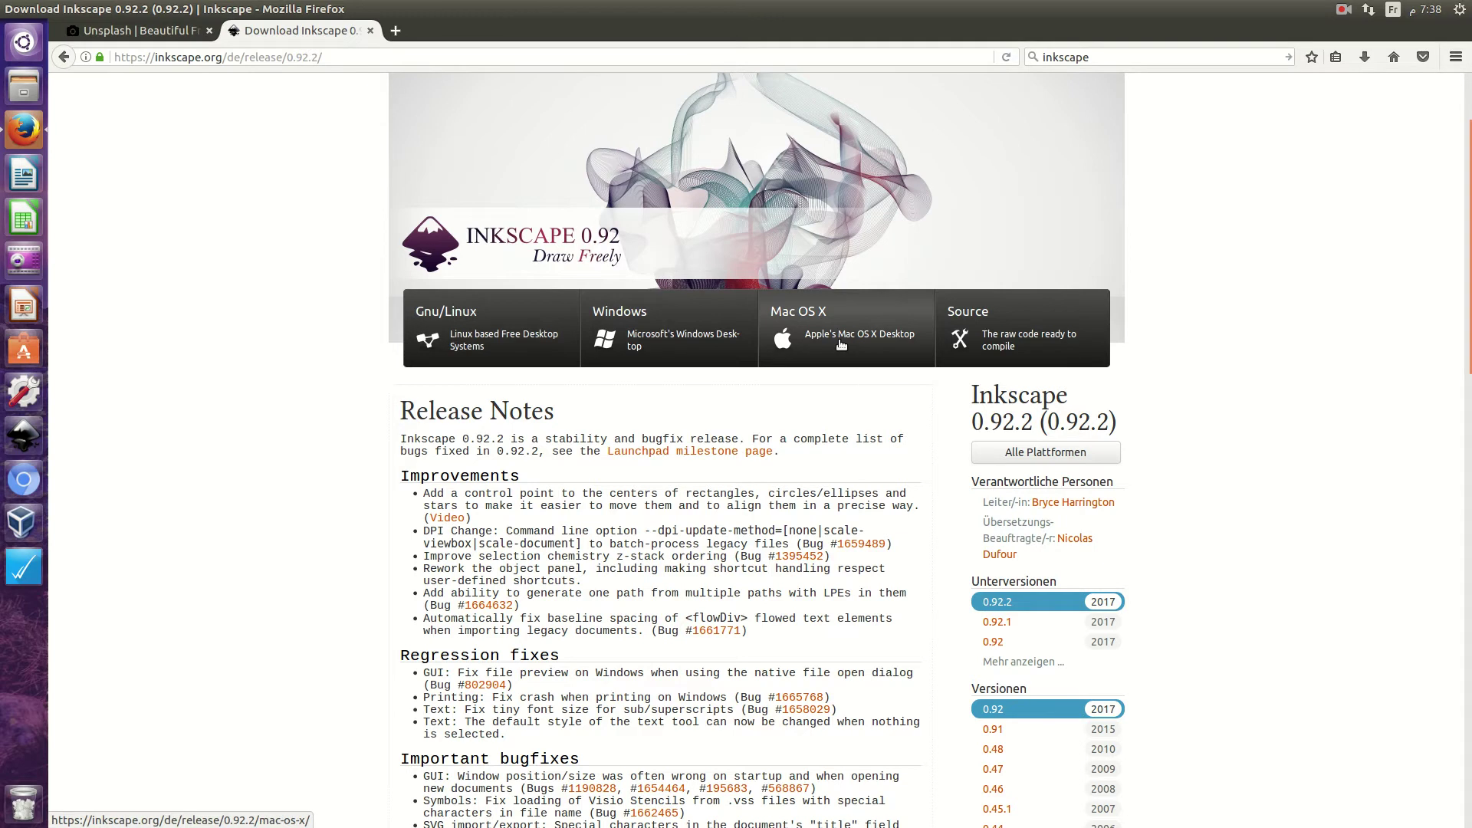
{"action": "left_click", "coordinate": [631, 341]}
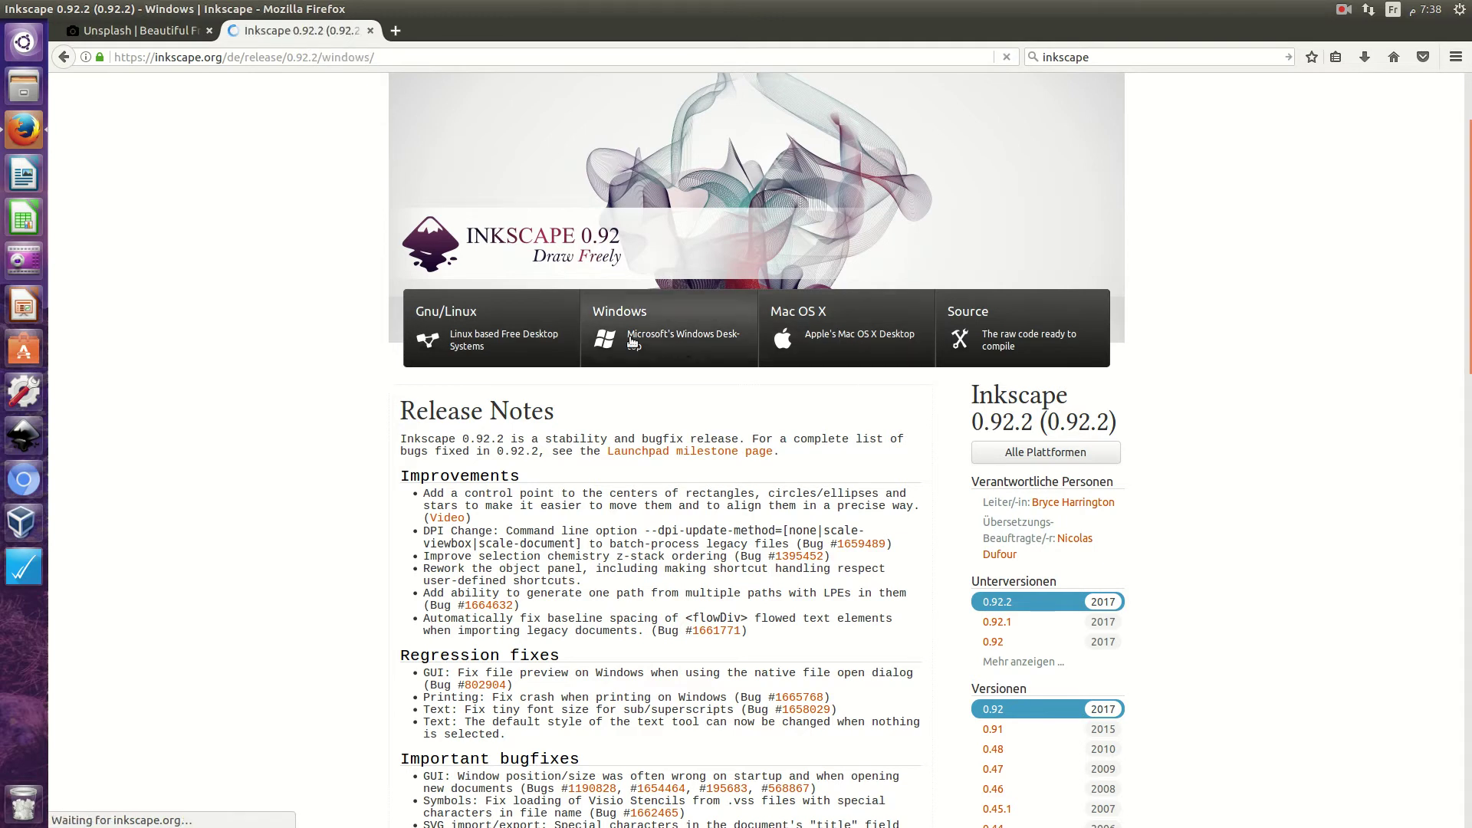
{"action": "scroll", "coordinate": [270, 356], "scroll_direction": "down", "scroll_amount": 3}
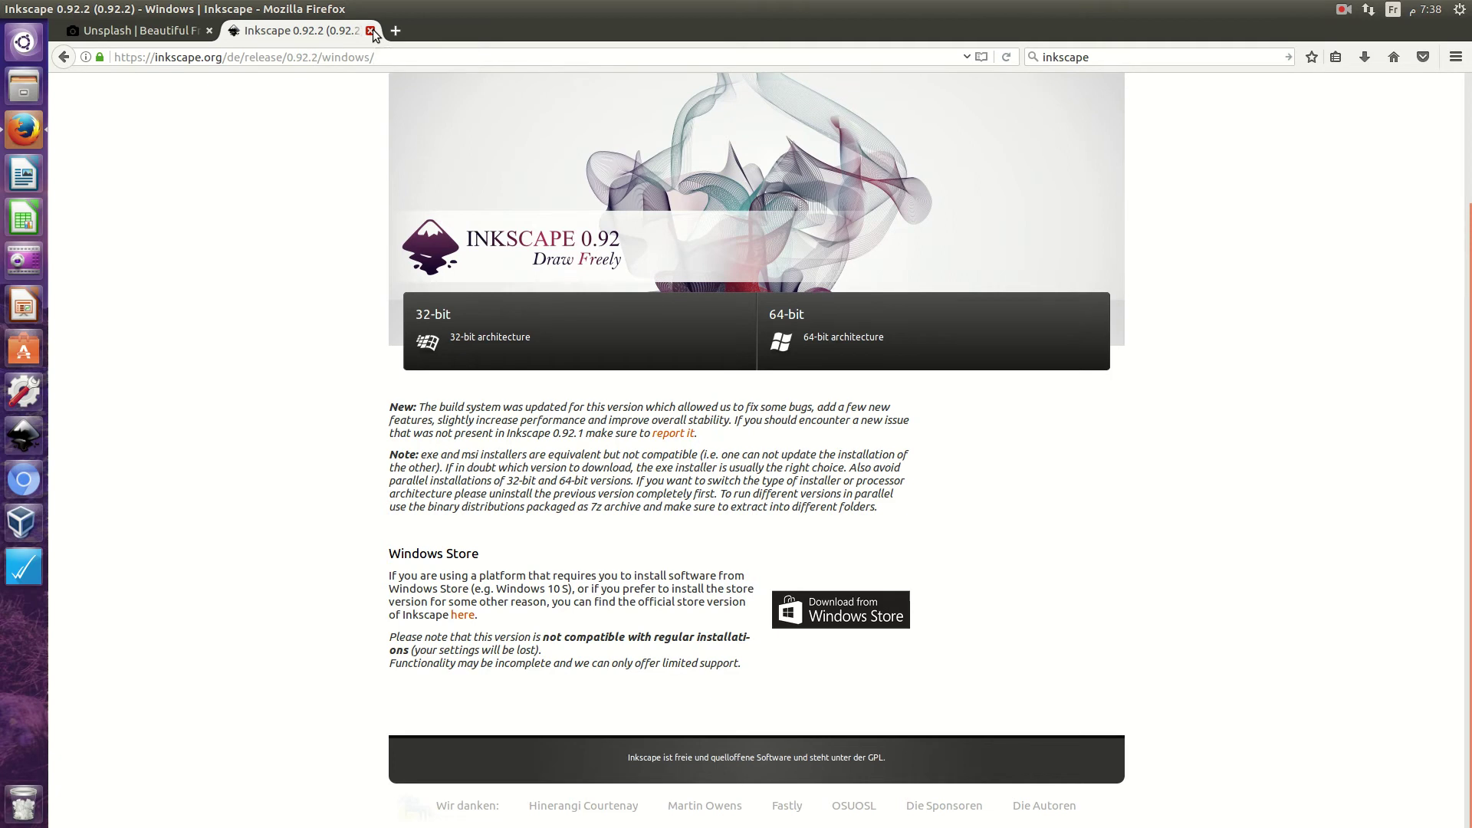
{"action": "left_click", "coordinate": [371, 29]}
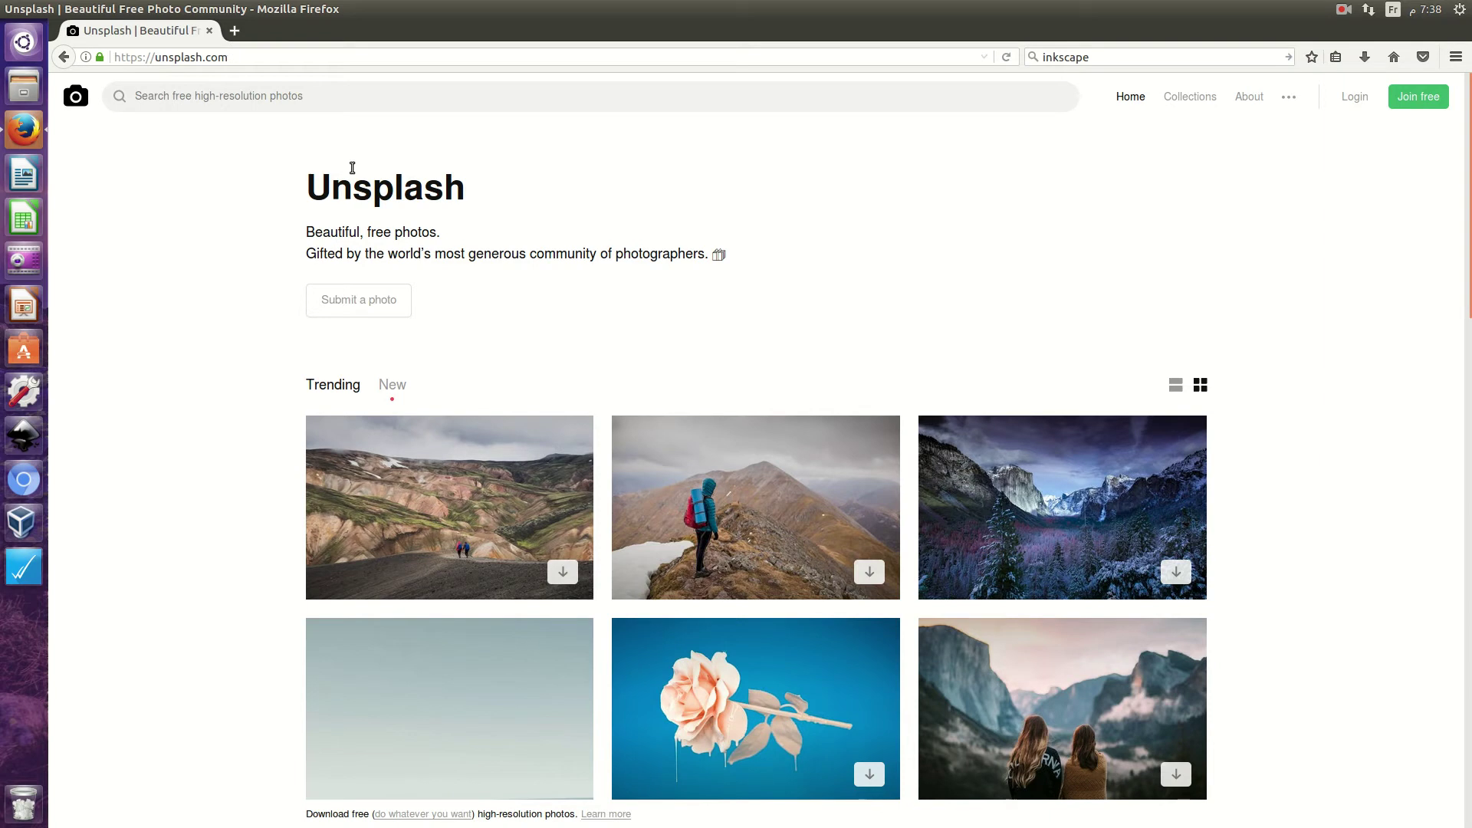
{"action": "double_click", "coordinate": [362, 182]}
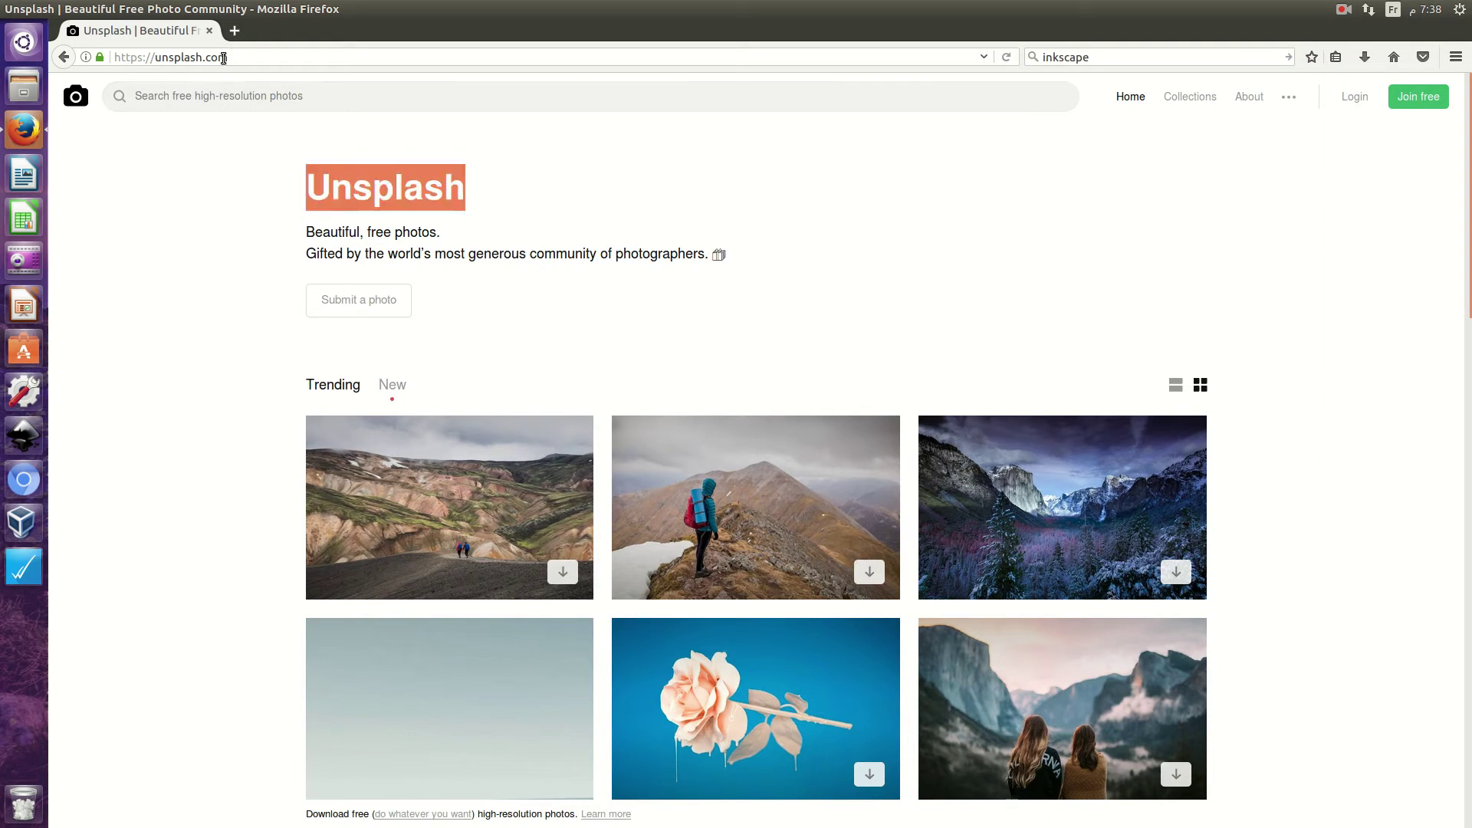
{"action": "left_click", "coordinate": [228, 58]}
{"action": "left_click", "coordinate": [160, 265]}
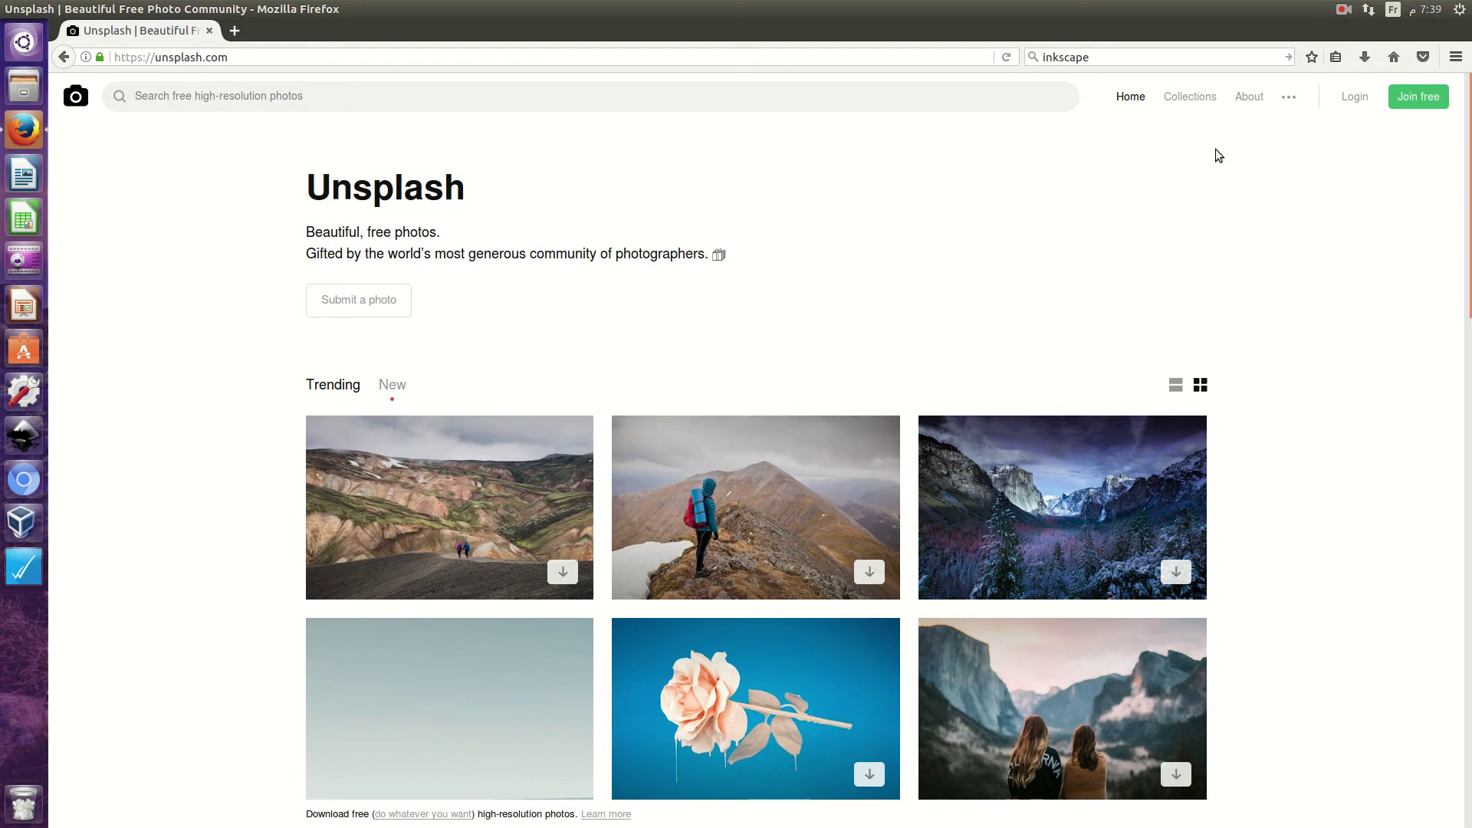
{"action": "left_click", "coordinate": [1288, 101]}
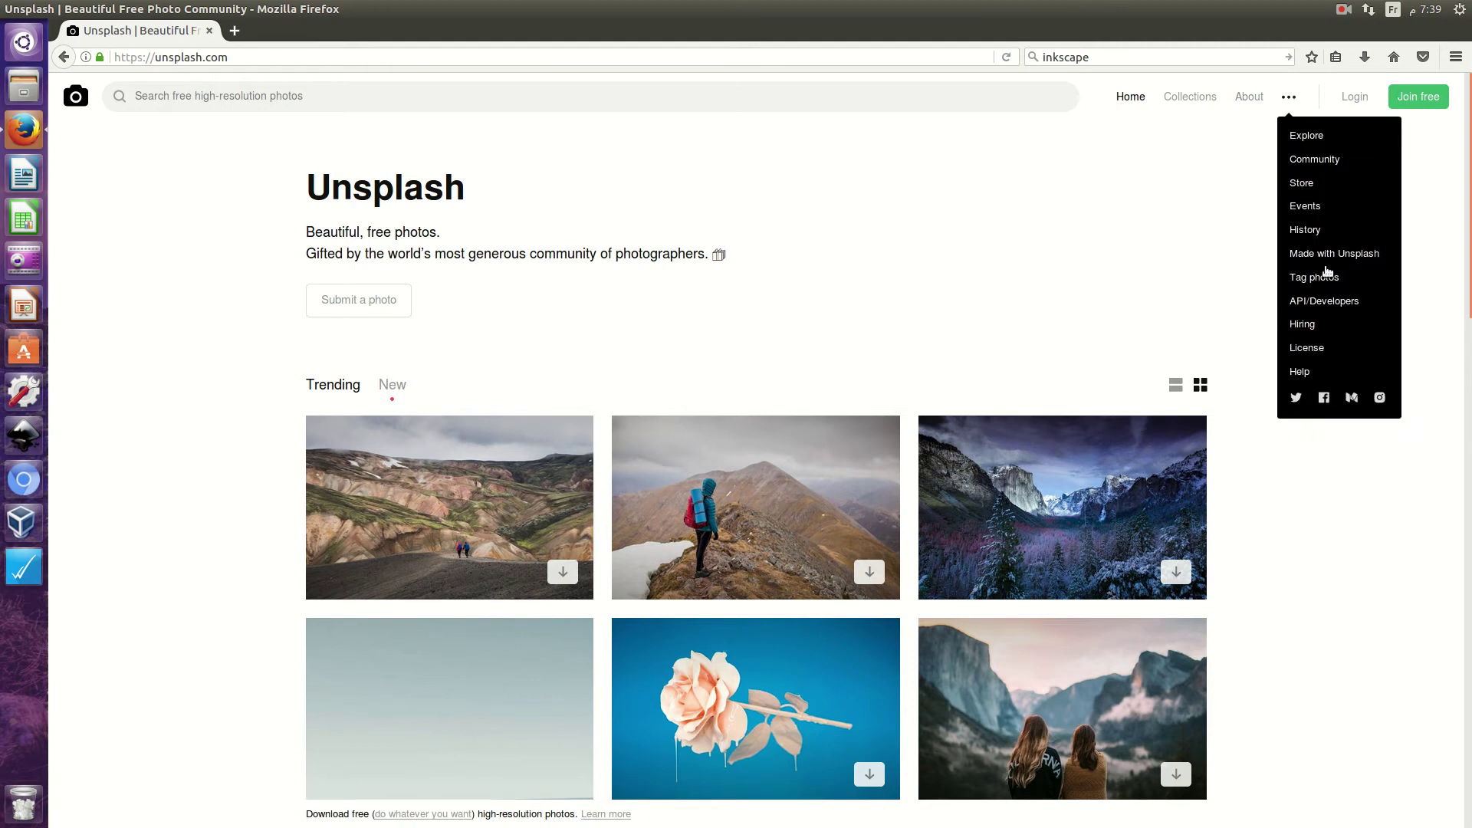
{"action": "right_click", "coordinate": [1312, 349]}
{"action": "left_click", "coordinate": [1315, 362]}
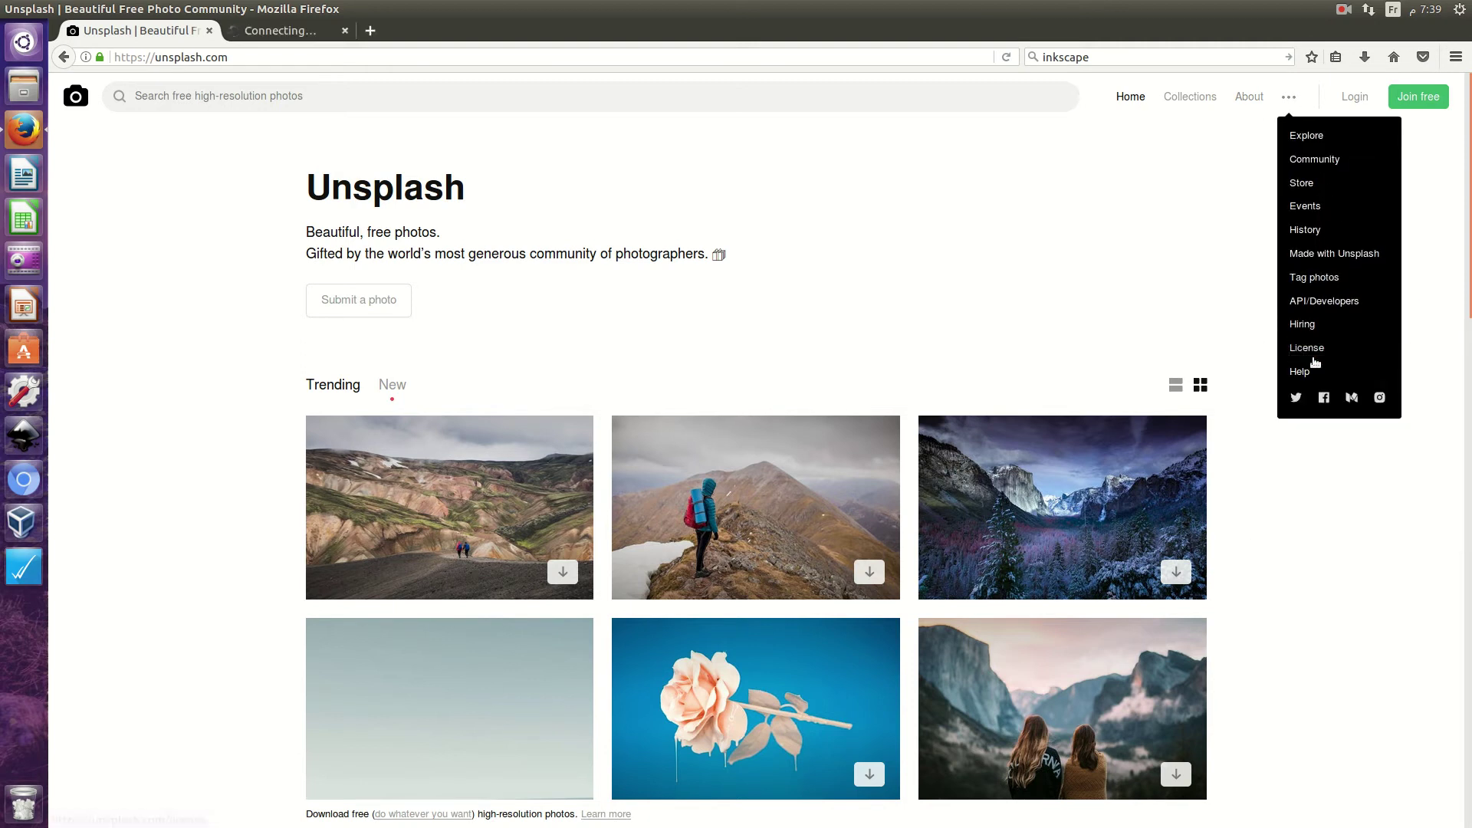
{"action": "left_click", "coordinate": [312, 38]}
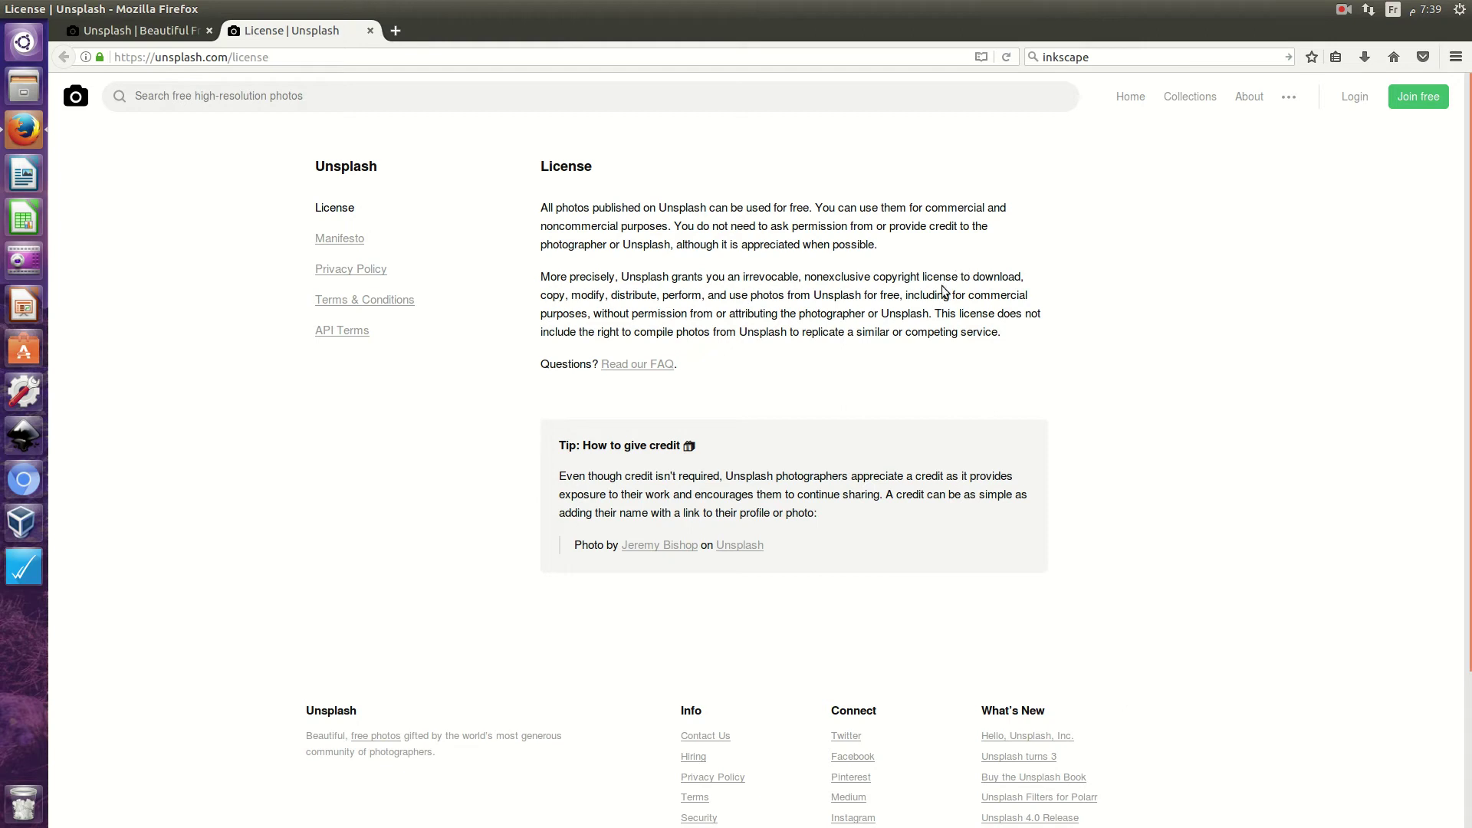
{"action": "double_click", "coordinate": [551, 296]}
{"action": "double_click", "coordinate": [580, 295]}
{"action": "double_click", "coordinate": [631, 295]}
{"action": "left_click", "coordinate": [970, 296]}
{"action": "left_click_drag", "start_coordinate": [970, 295], "coordinate": [591, 318]}
{"action": "left_click", "coordinate": [590, 319]}
{"action": "left_click", "coordinate": [372, 29]}
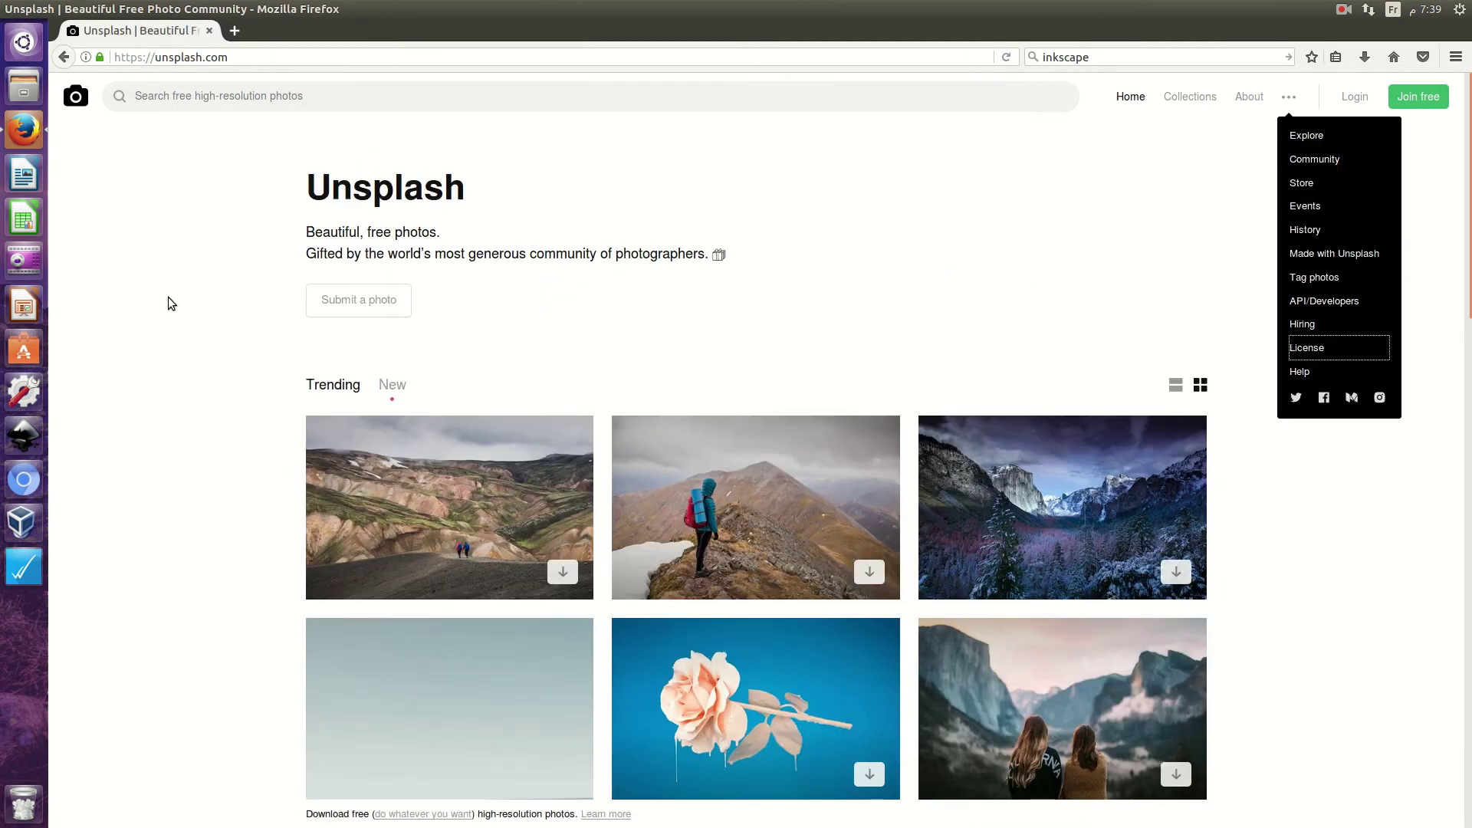
{"action": "scroll", "coordinate": [284, 371], "scroll_direction": "down", "scroll_amount": 2}
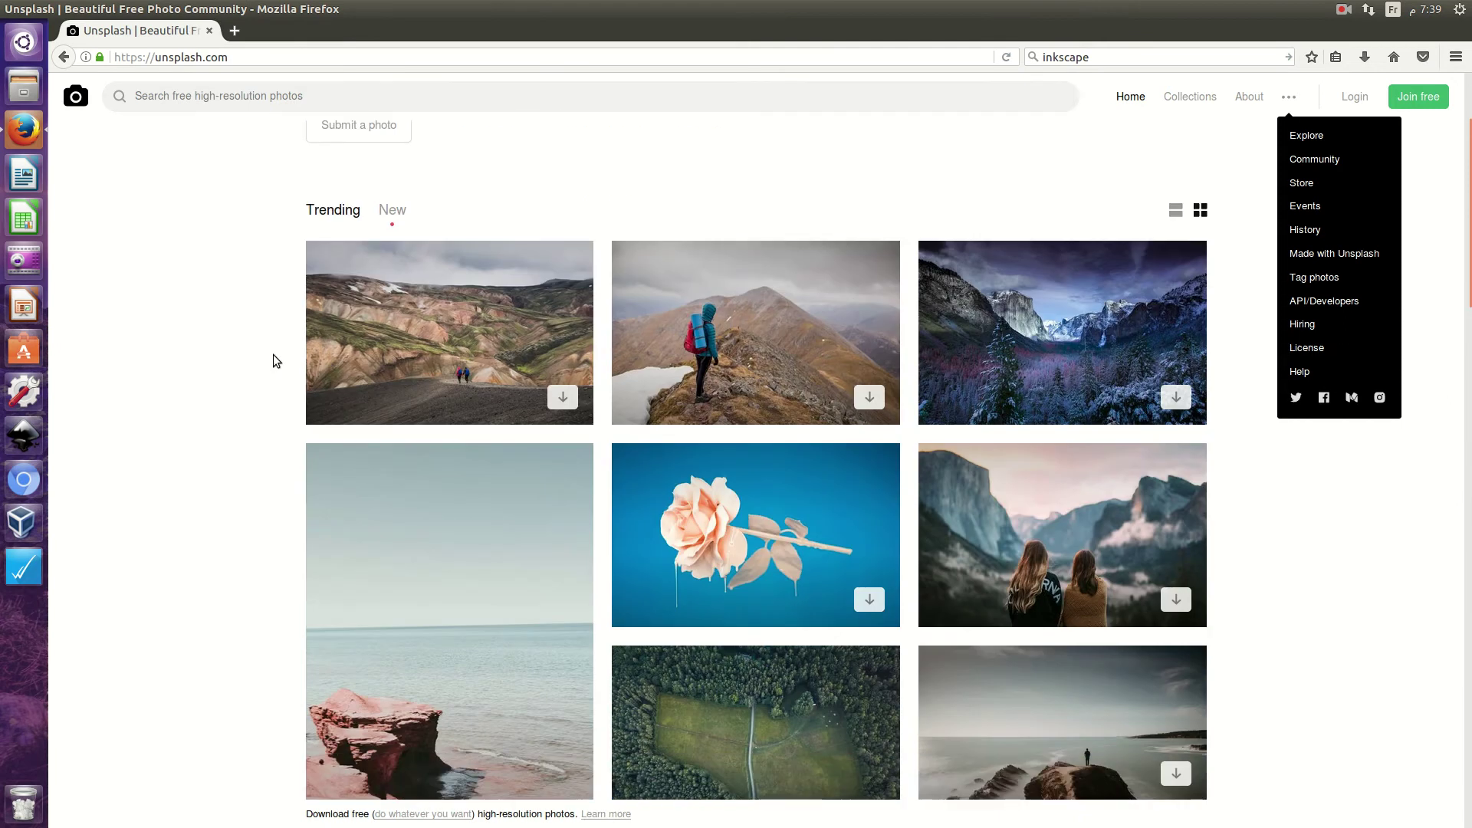
{"action": "scroll", "coordinate": [273, 355], "scroll_direction": "down", "scroll_amount": 3}
{"action": "scroll", "coordinate": [273, 354], "scroll_direction": "down", "scroll_amount": 3}
{"action": "scroll", "coordinate": [273, 354], "scroll_direction": "up", "scroll_amount": 6}
{"action": "scroll", "coordinate": [273, 355], "scroll_direction": "up", "scroll_amount": 2}
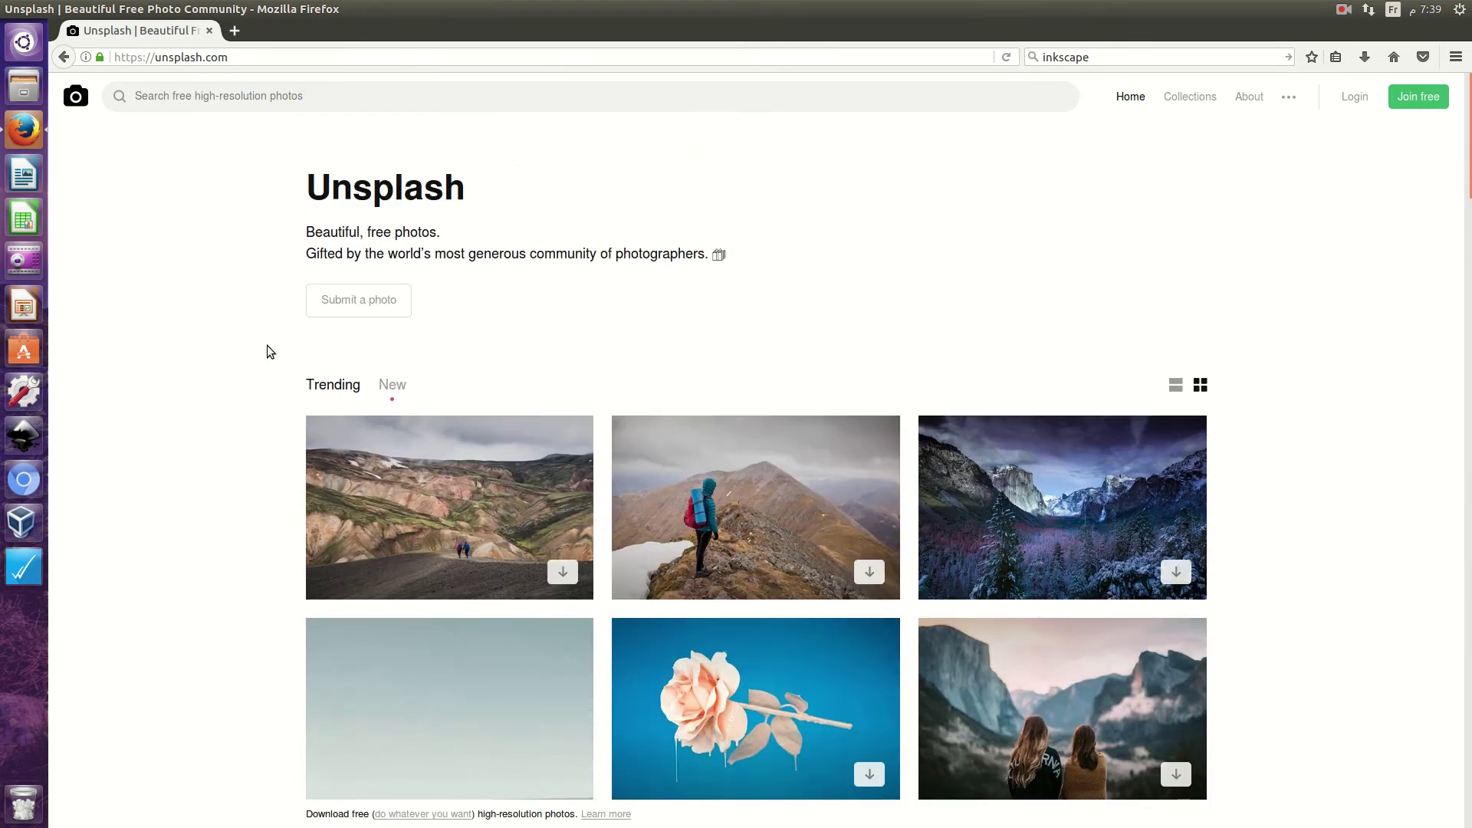
{"action": "left_click", "coordinate": [267, 103]}
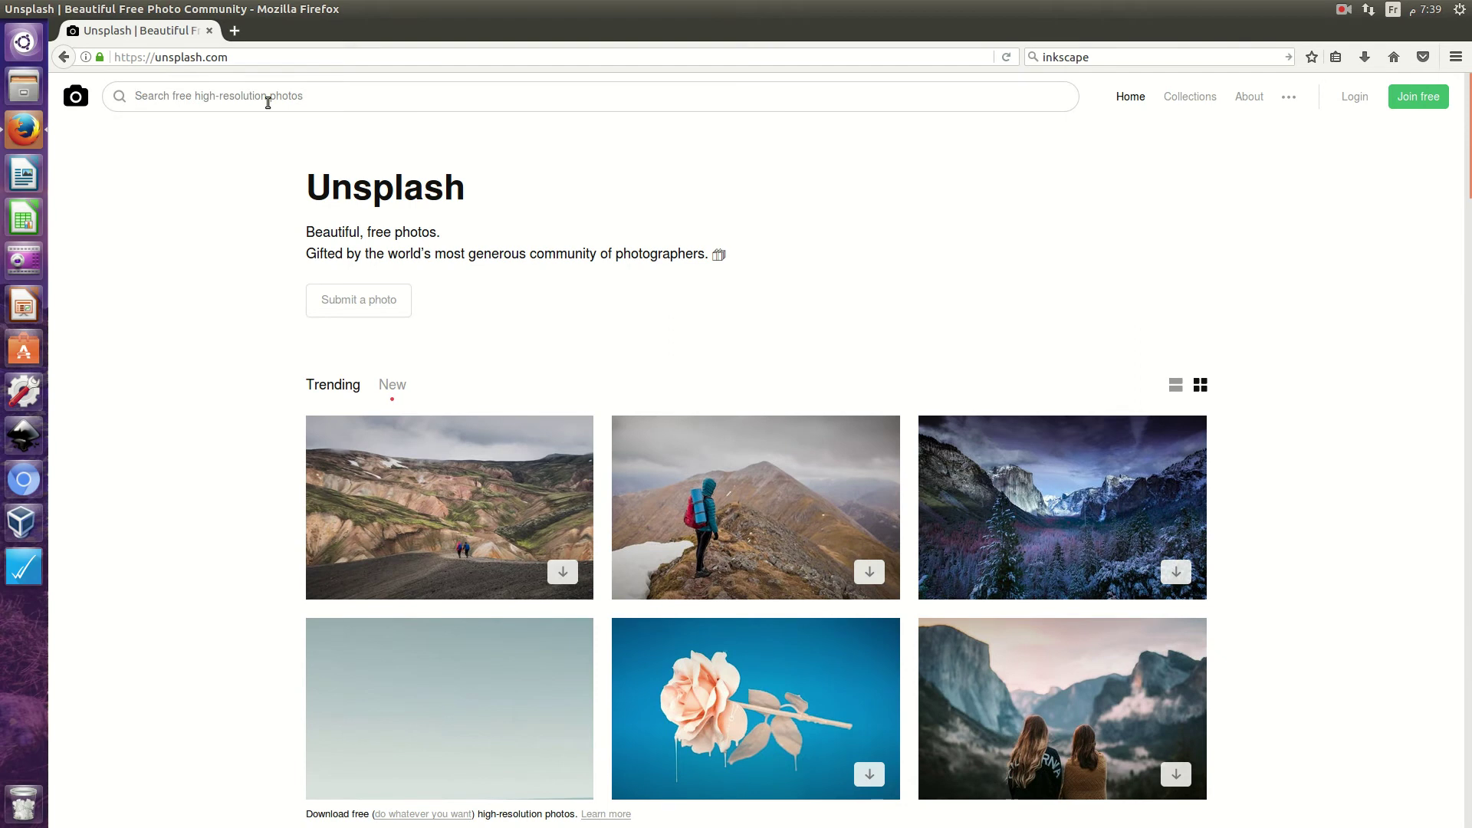
Search Unsplash for 'games' and browse through the photo results
{"action": "type", "text": "game"}
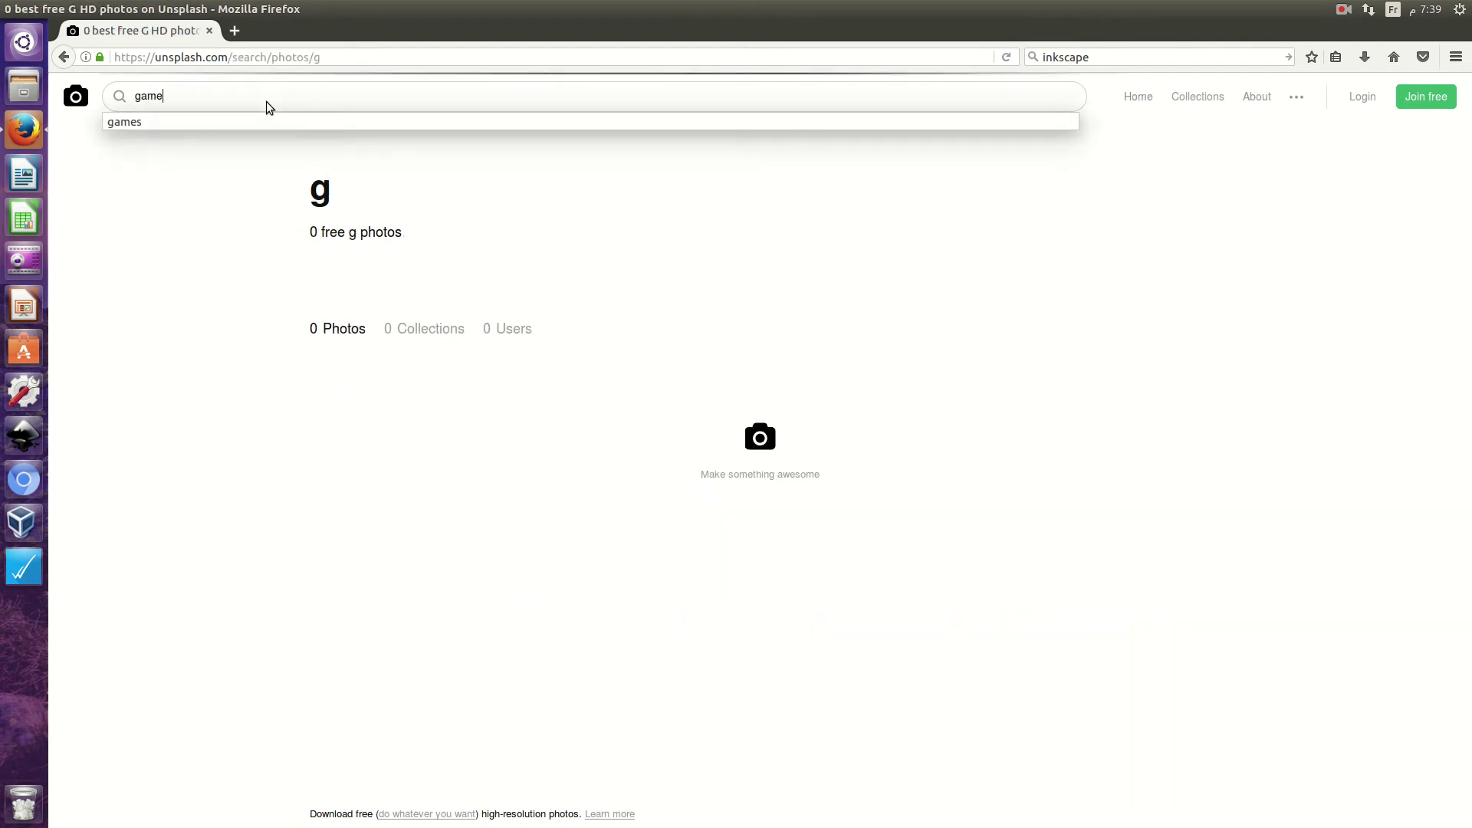
{"action": "type", "text": "s"}
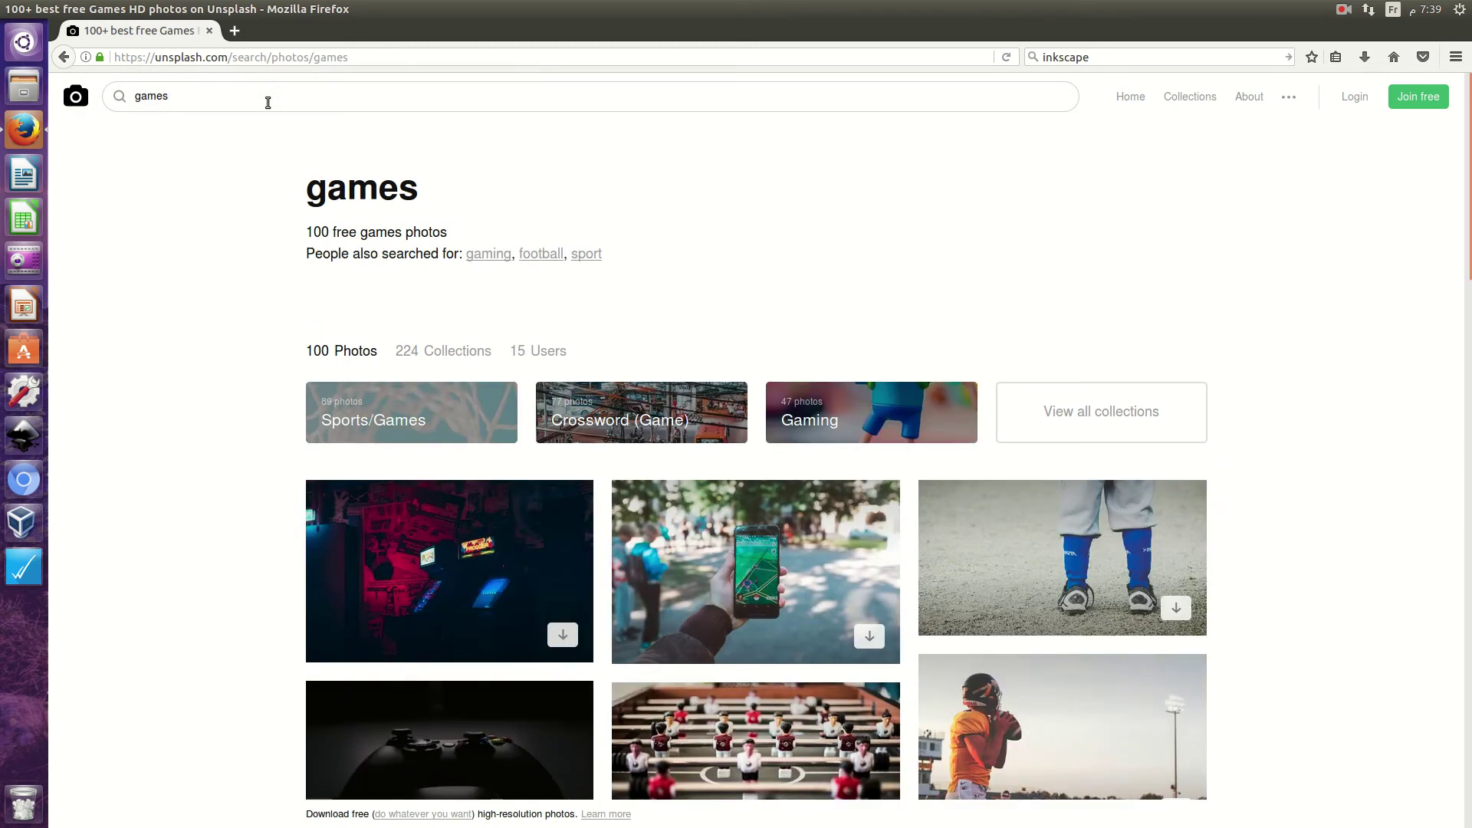
{"action": "scroll", "coordinate": [246, 396], "scroll_direction": "down", "scroll_amount": 3}
{"action": "scroll", "coordinate": [246, 396], "scroll_direction": "down", "scroll_amount": 1}
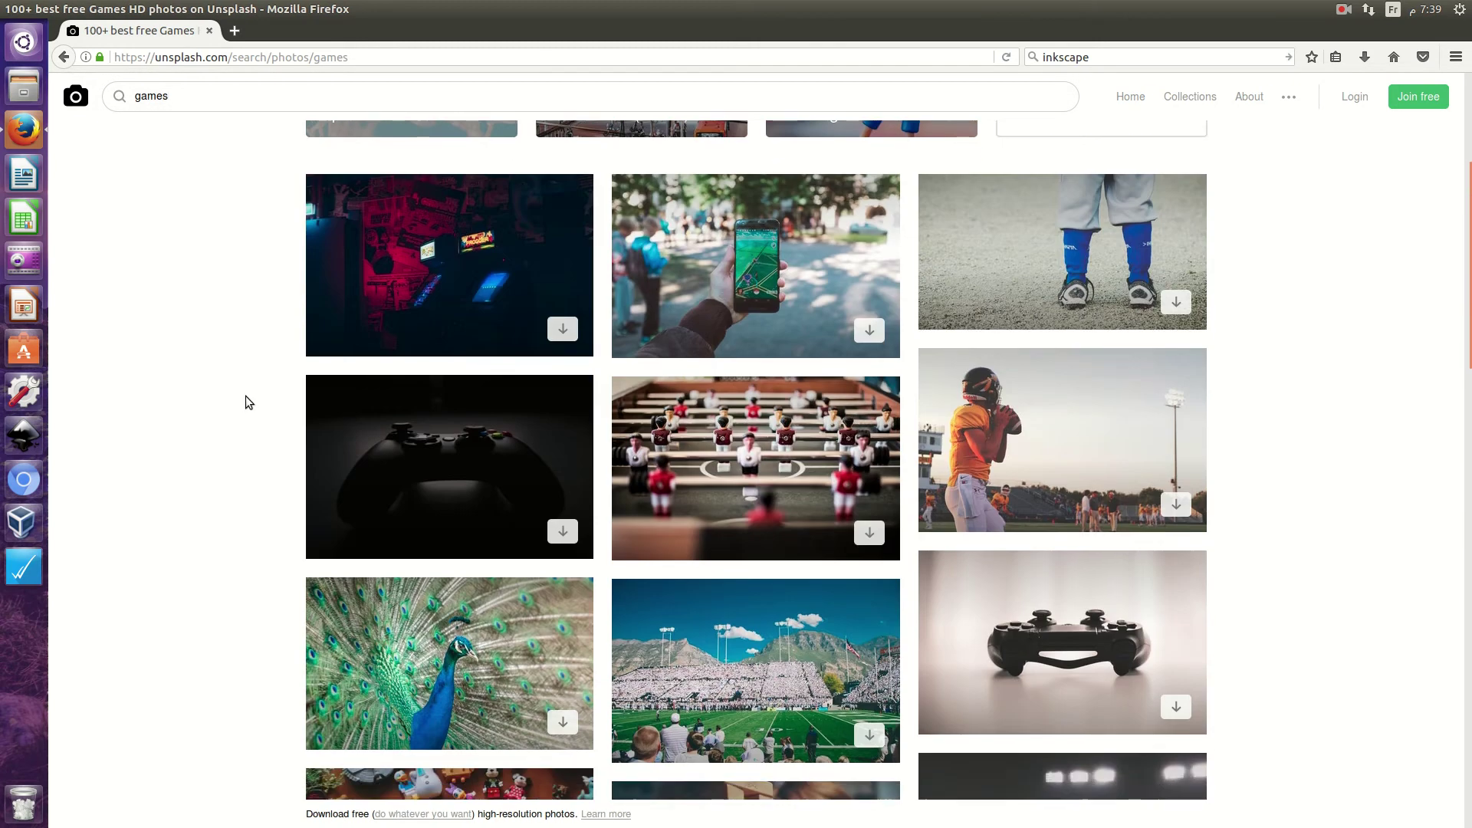
{"action": "scroll", "coordinate": [245, 396], "scroll_direction": "down", "scroll_amount": 2}
{"action": "scroll", "coordinate": [245, 395], "scroll_direction": "down", "scroll_amount": 2}
{"action": "scroll", "coordinate": [246, 395], "scroll_direction": "down", "scroll_amount": 4}
{"action": "scroll", "coordinate": [245, 395], "scroll_direction": "down", "scroll_amount": 3}
{"action": "scroll", "coordinate": [246, 396], "scroll_direction": "down", "scroll_amount": 3}
{"action": "scroll", "coordinate": [245, 396], "scroll_direction": "down", "scroll_amount": 4}
{"action": "scroll", "coordinate": [246, 396], "scroll_direction": "down", "scroll_amount": 6}
{"action": "scroll", "coordinate": [245, 396], "scroll_direction": "down", "scroll_amount": 5}
{"action": "scroll", "coordinate": [245, 396], "scroll_direction": "down", "scroll_amount": 4}
{"action": "scroll", "coordinate": [245, 395], "scroll_direction": "down", "scroll_amount": 4}
{"action": "scroll", "coordinate": [246, 395], "scroll_direction": "down", "scroll_amount": 3}
{"action": "scroll", "coordinate": [246, 396], "scroll_direction": "down", "scroll_amount": 3}
{"action": "scroll", "coordinate": [246, 396], "scroll_direction": "down", "scroll_amount": 2}
{"action": "scroll", "coordinate": [241, 402], "scroll_direction": "down", "scroll_amount": 6}
{"action": "scroll", "coordinate": [241, 401], "scroll_direction": "down", "scroll_amount": 4}
{"action": "scroll", "coordinate": [241, 402], "scroll_direction": "down", "scroll_amount": 5}
{"action": "scroll", "coordinate": [240, 402], "scroll_direction": "down", "scroll_amount": 5}
{"action": "scroll", "coordinate": [241, 402], "scroll_direction": "down", "scroll_amount": 6}
{"action": "scroll", "coordinate": [240, 402], "scroll_direction": "down", "scroll_amount": 4}
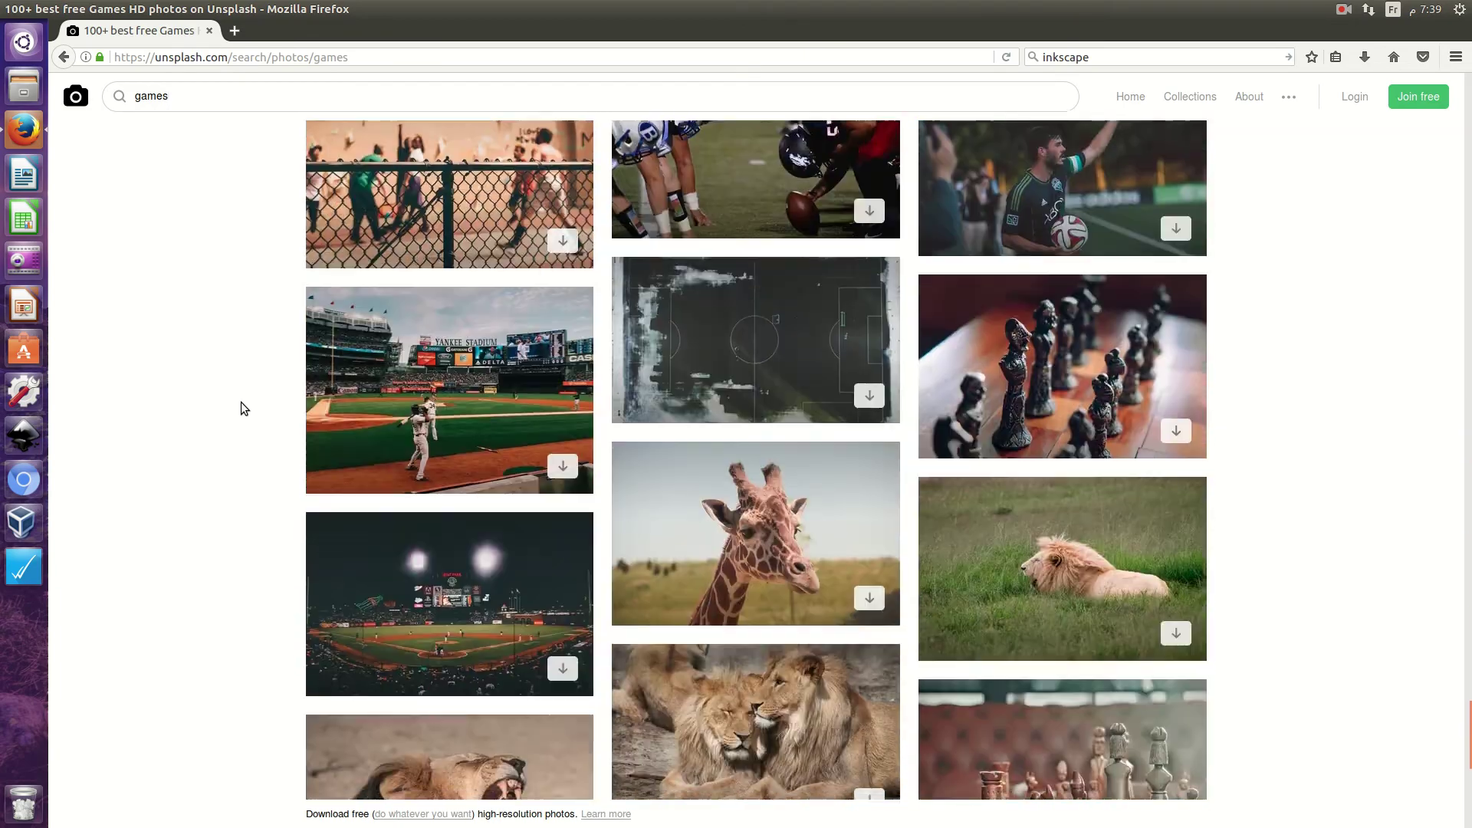
{"action": "scroll", "coordinate": [240, 401], "scroll_direction": "down", "scroll_amount": 6}
{"action": "scroll", "coordinate": [241, 401], "scroll_direction": "down", "scroll_amount": 2}
{"action": "scroll", "coordinate": [867, 453], "scroll_direction": "up", "scroll_amount": 4}
{"action": "scroll", "coordinate": [867, 460], "scroll_direction": "up", "scroll_amount": 4}
{"action": "scroll", "coordinate": [866, 476], "scroll_direction": "up", "scroll_amount": 8}
{"action": "scroll", "coordinate": [1000, 400], "scroll_direction": "up", "scroll_amount": 7}
{"action": "scroll", "coordinate": [1001, 400], "scroll_direction": "down", "scroll_amount": 7}
{"action": "scroll", "coordinate": [1000, 400], "scroll_direction": "up", "scroll_amount": 4}
{"action": "scroll", "coordinate": [1000, 400], "scroll_direction": "up", "scroll_amount": 4}
{"action": "scroll", "coordinate": [1001, 399], "scroll_direction": "up", "scroll_amount": 5}
{"action": "scroll", "coordinate": [1001, 399], "scroll_direction": "up", "scroll_amount": 5}
{"action": "scroll", "coordinate": [1000, 399], "scroll_direction": "up", "scroll_amount": 4}
{"action": "scroll", "coordinate": [1000, 399], "scroll_direction": "up", "scroll_amount": 4}
{"action": "scroll", "coordinate": [1000, 400], "scroll_direction": "up", "scroll_amount": 3}
Download the white PS4 and controller photo and open its containing folder
{"action": "left_click", "coordinate": [1101, 559]}
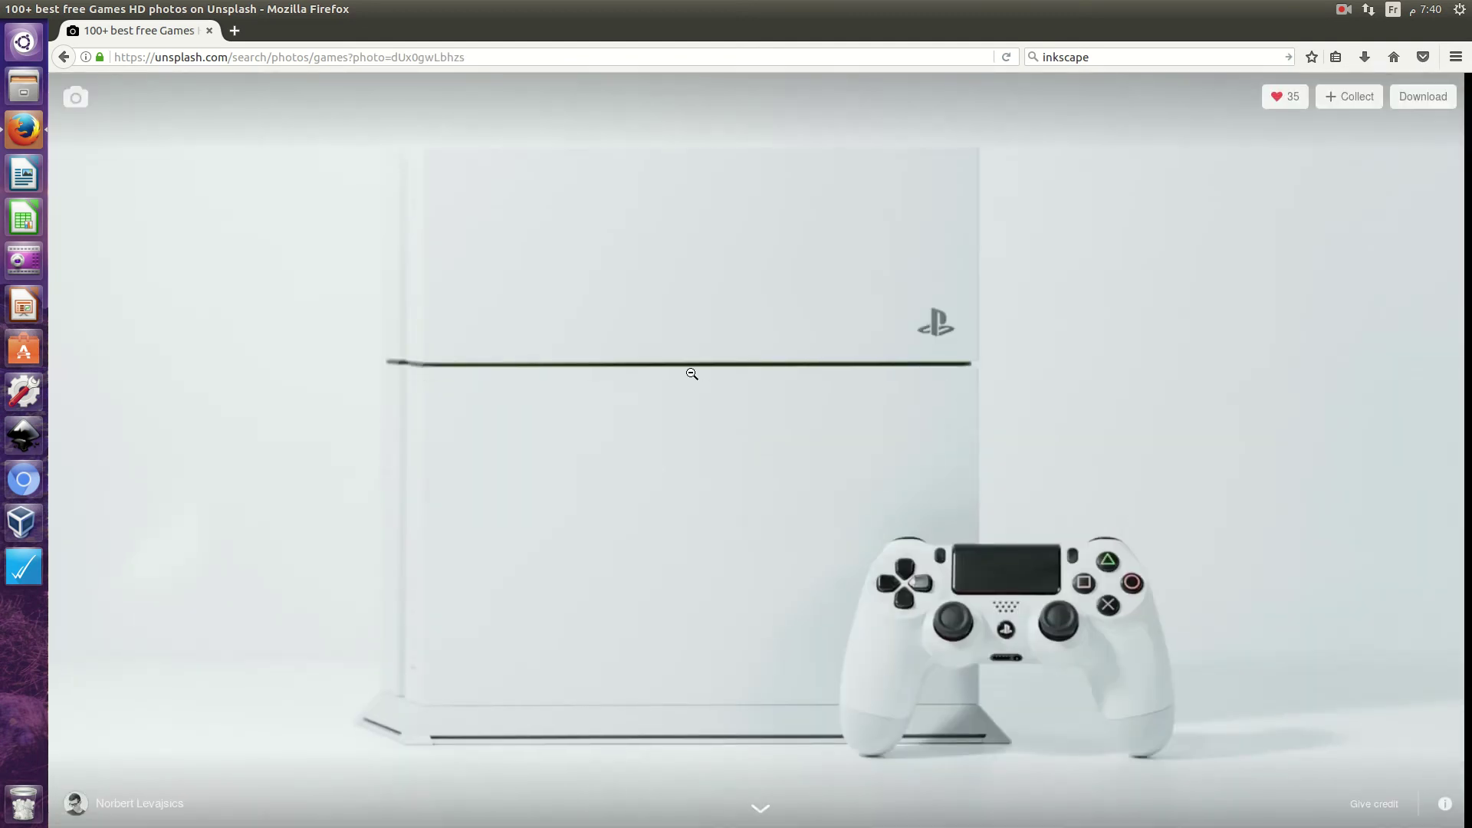
{"action": "left_click", "coordinate": [1428, 100]}
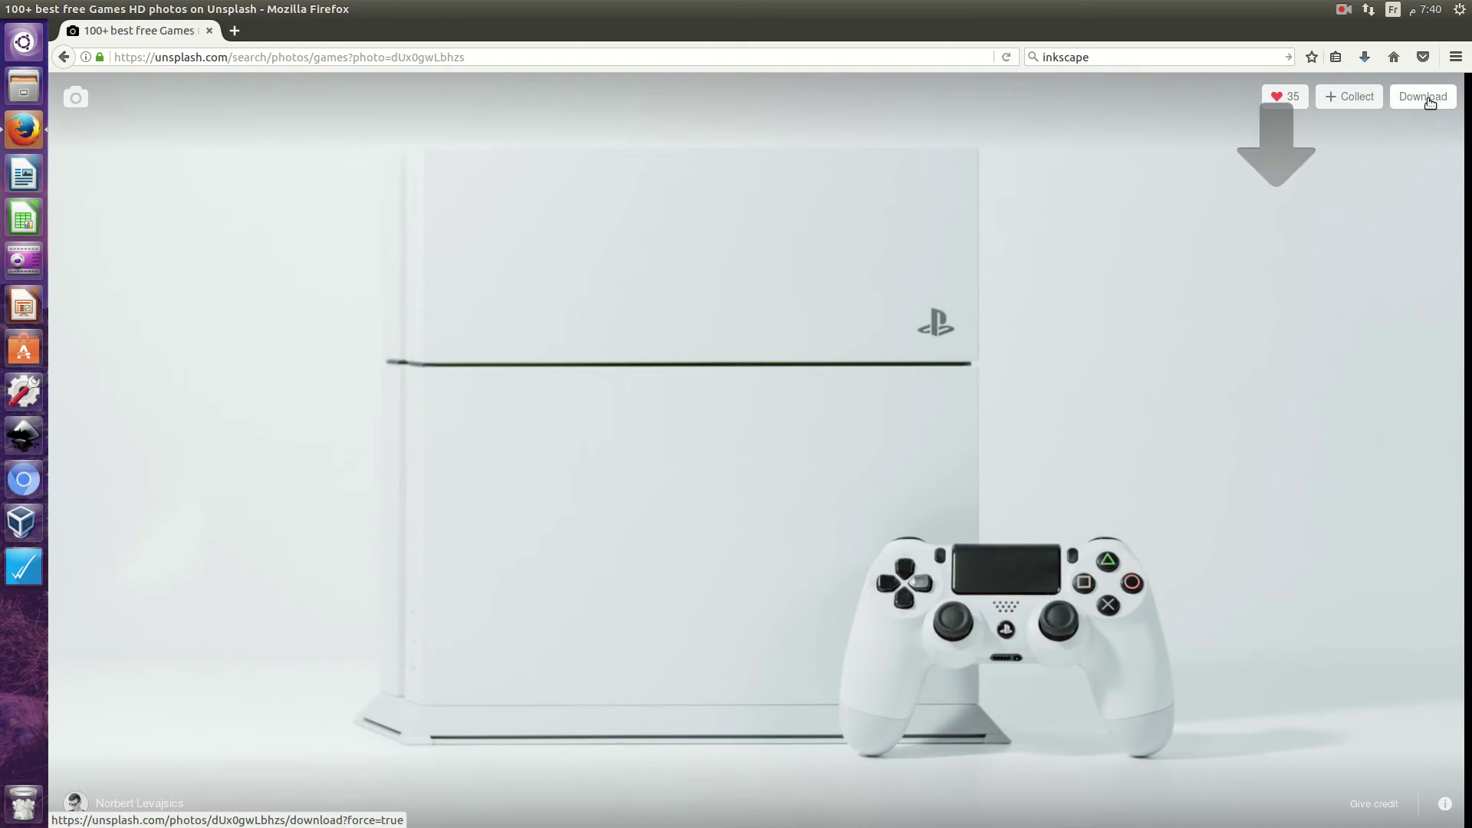
{"action": "left_click", "coordinate": [1364, 58]}
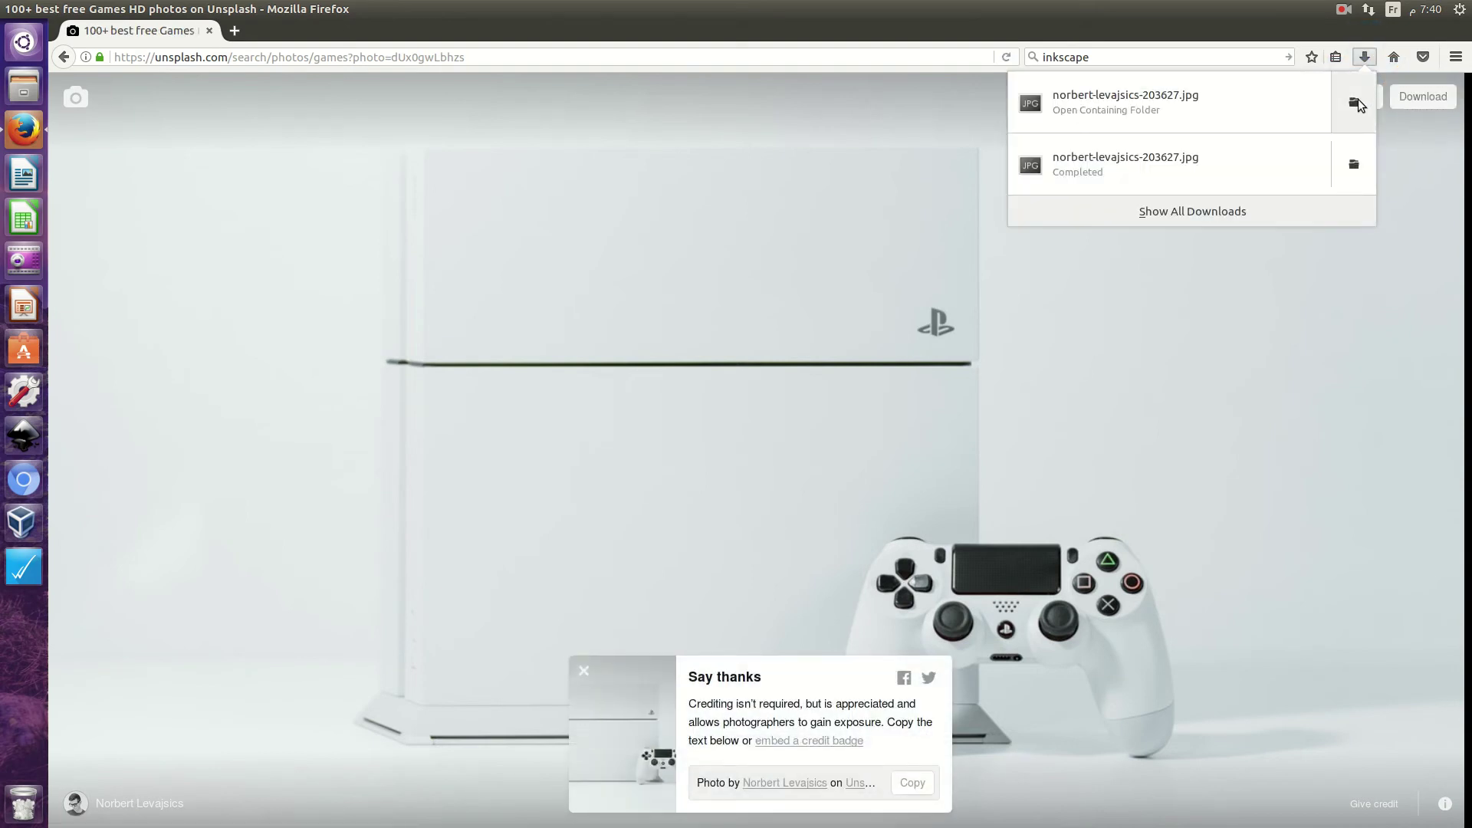
{"action": "left_click", "coordinate": [1354, 103]}
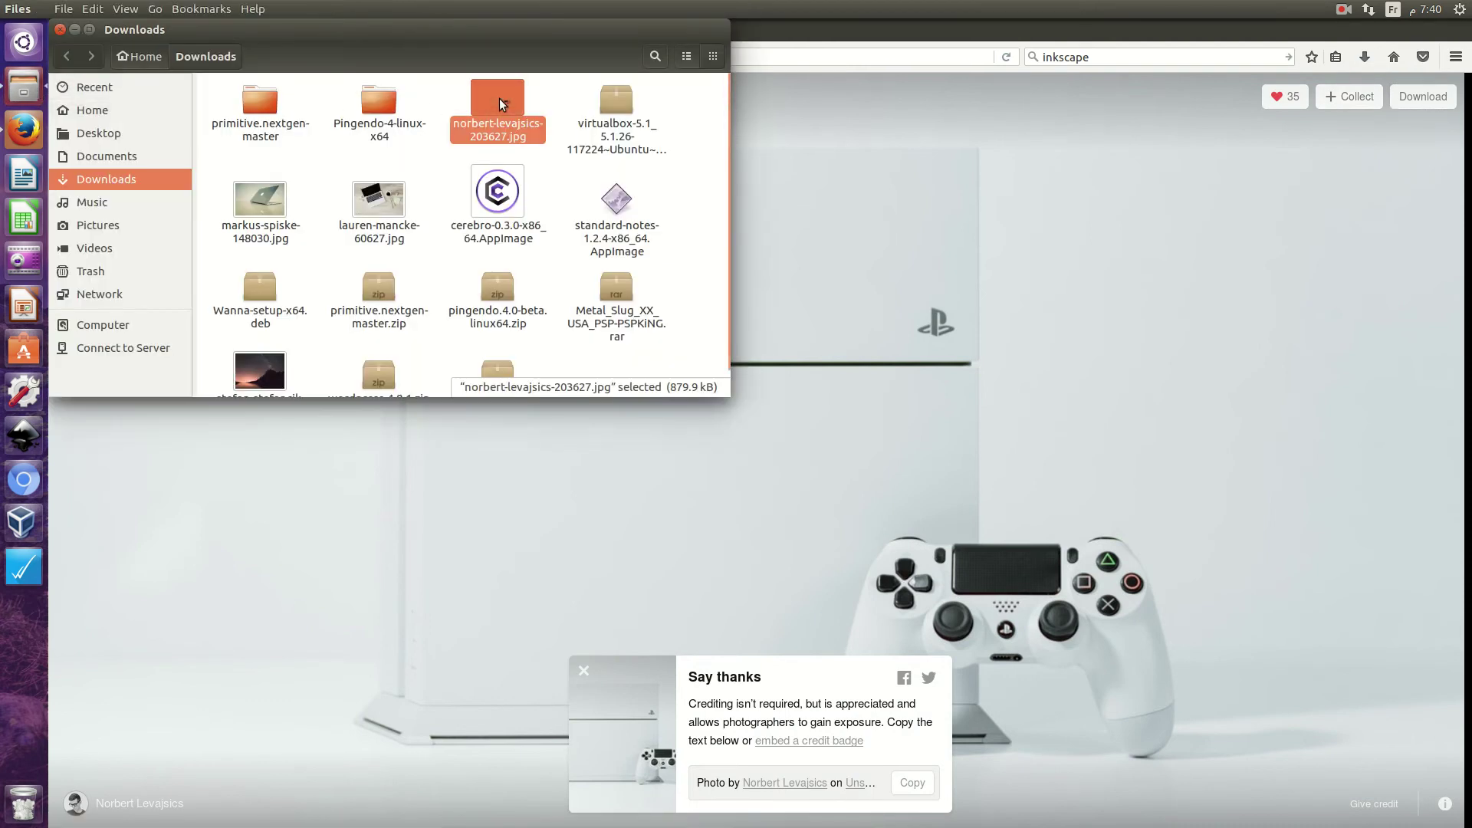
Open norbert-levajsics-203627.jpg in Inkscape as an embedded image and maximize the window
{"action": "right_click", "coordinate": [499, 98]}
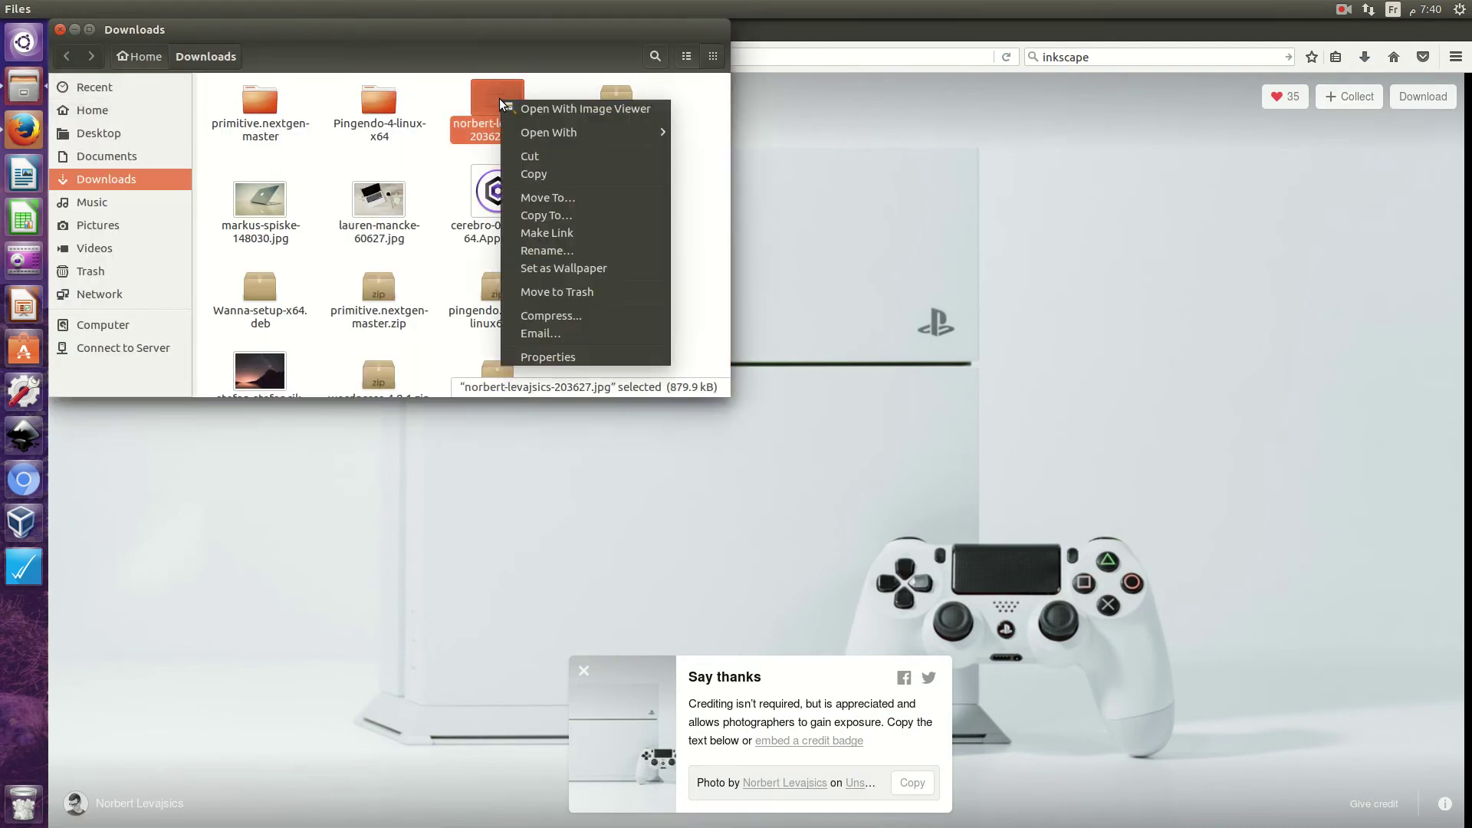
{"action": "right_click", "coordinate": [485, 100]}
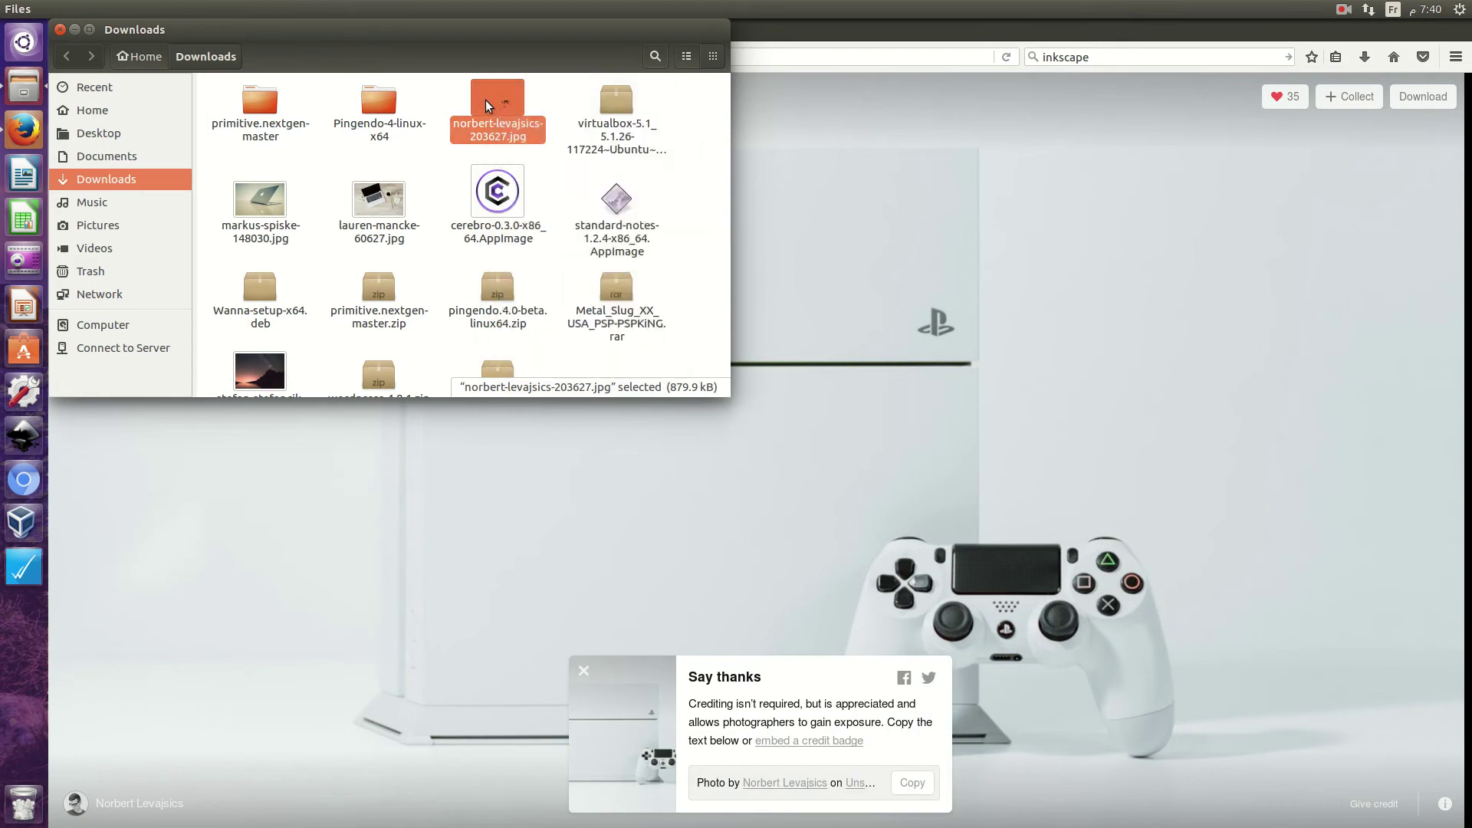
{"action": "mouse_move", "coordinate": [549, 132]}
{"action": "left_click", "coordinate": [700, 186]}
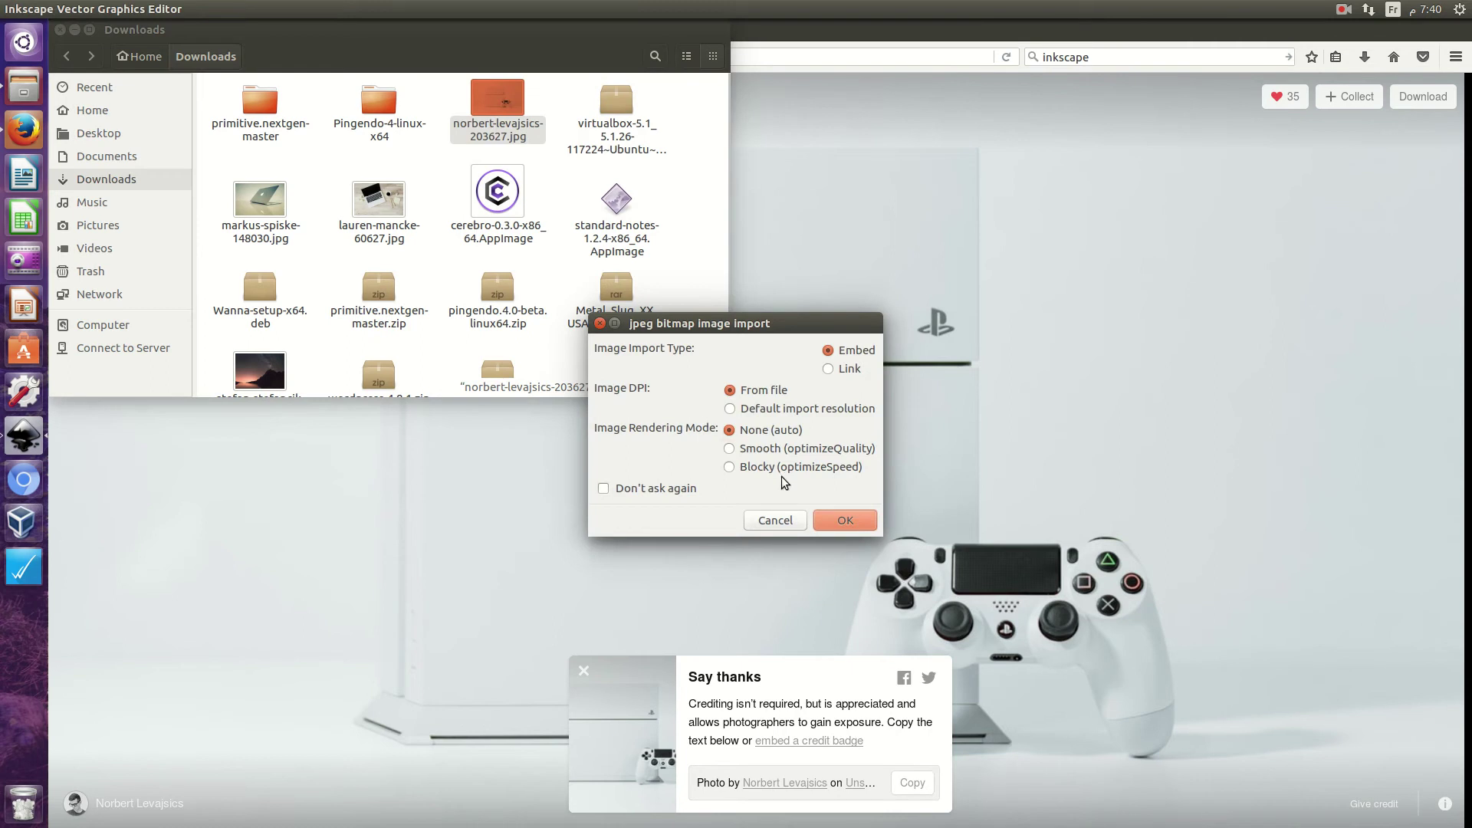
{"action": "left_click", "coordinate": [846, 521]}
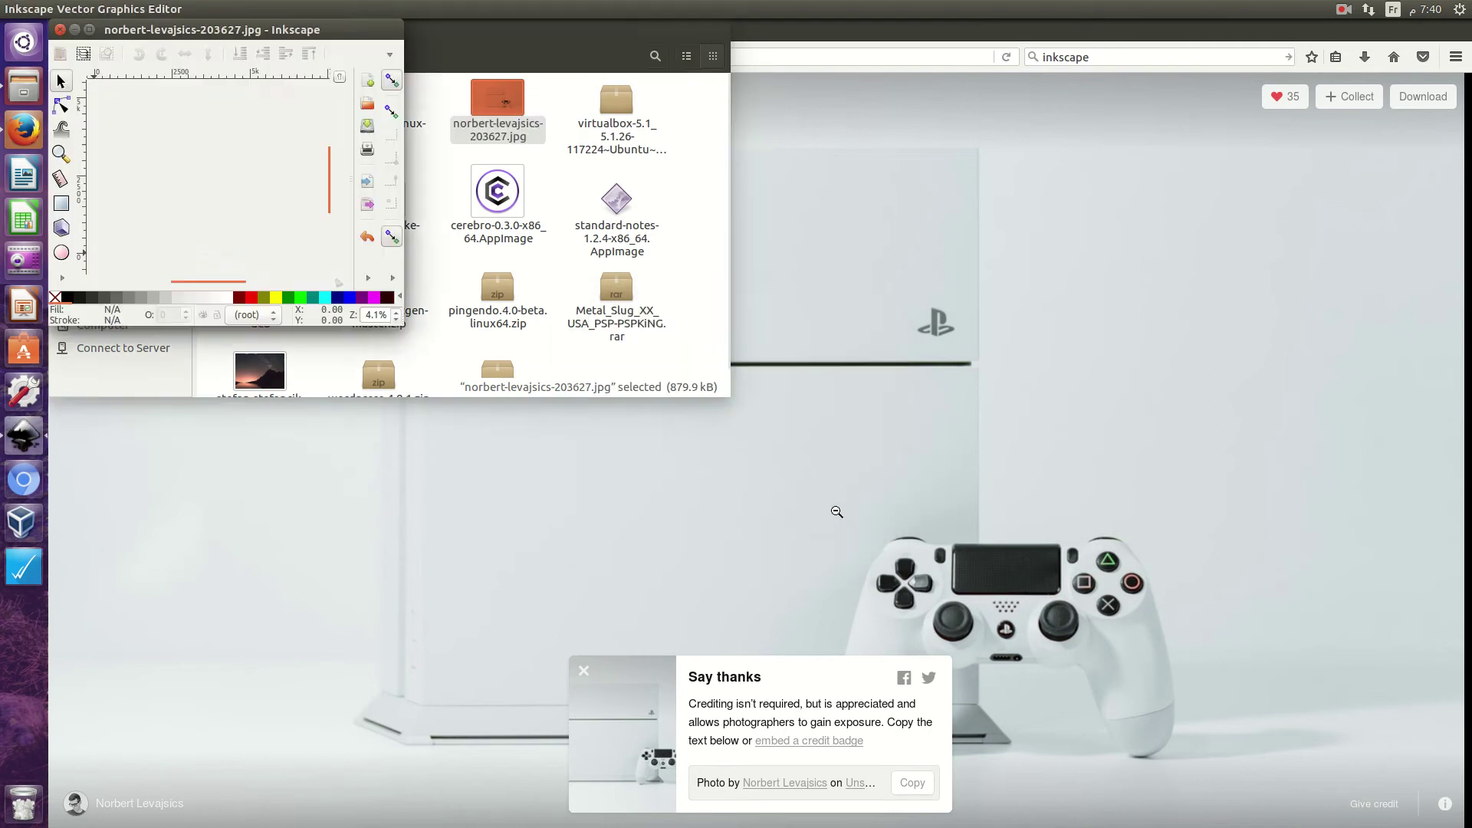
{"action": "double_click", "coordinate": [327, 29]}
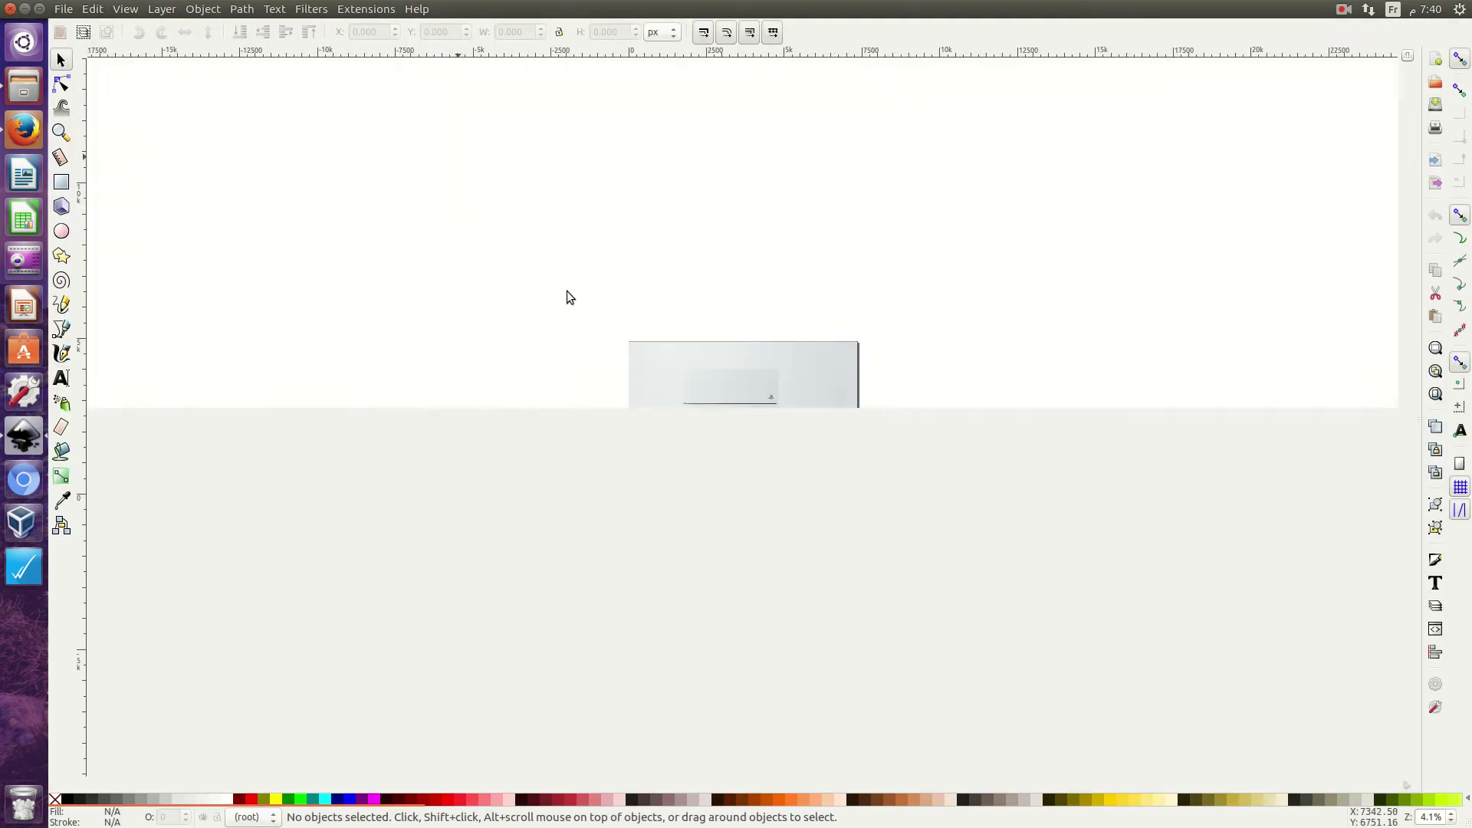
{"action": "scroll", "coordinate": [1442, 817], "scroll_direction": "up", "scroll_amount": 3}
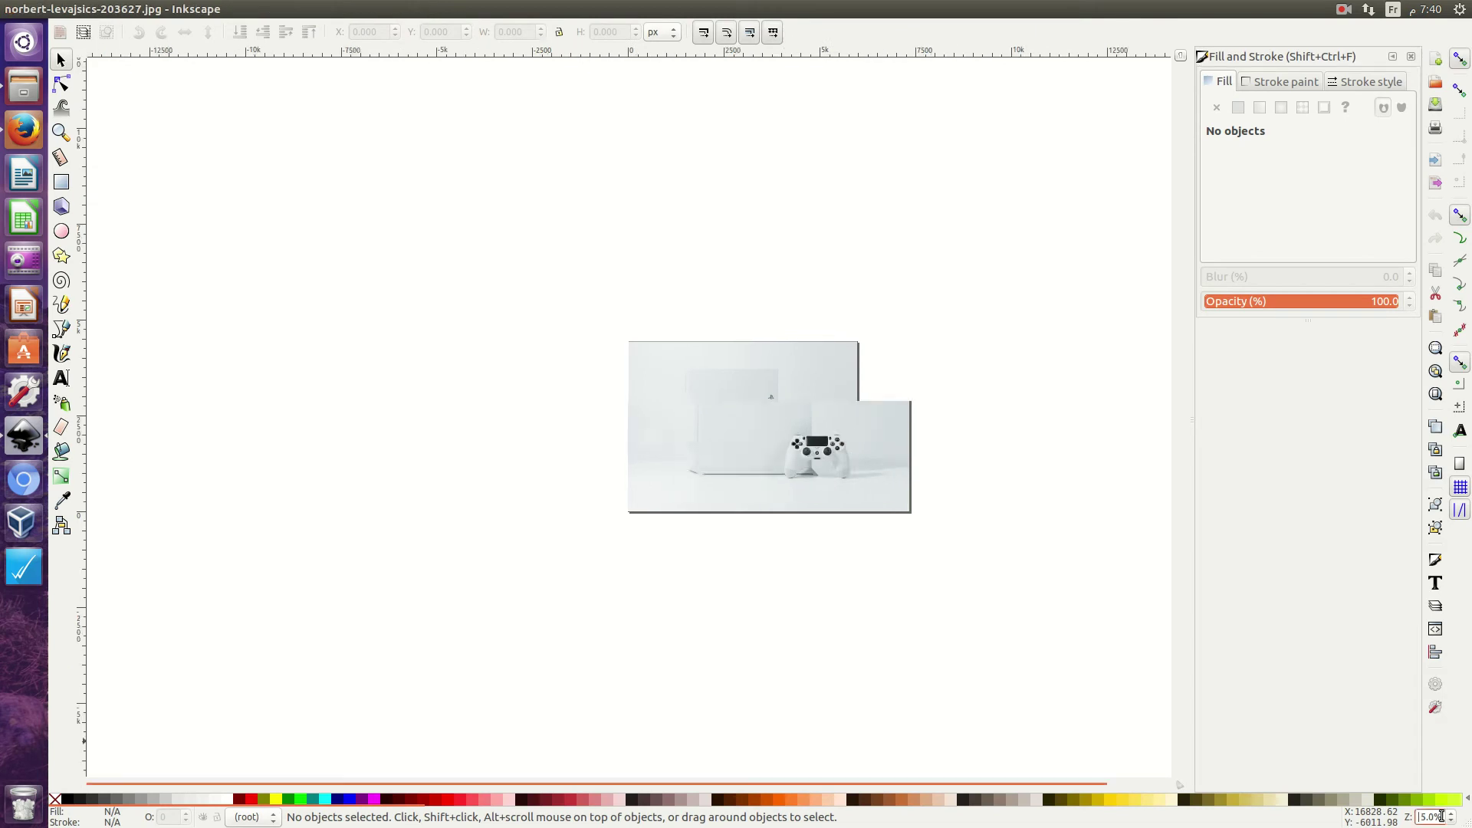
{"action": "scroll", "coordinate": [1442, 816], "scroll_direction": "up", "scroll_amount": 1}
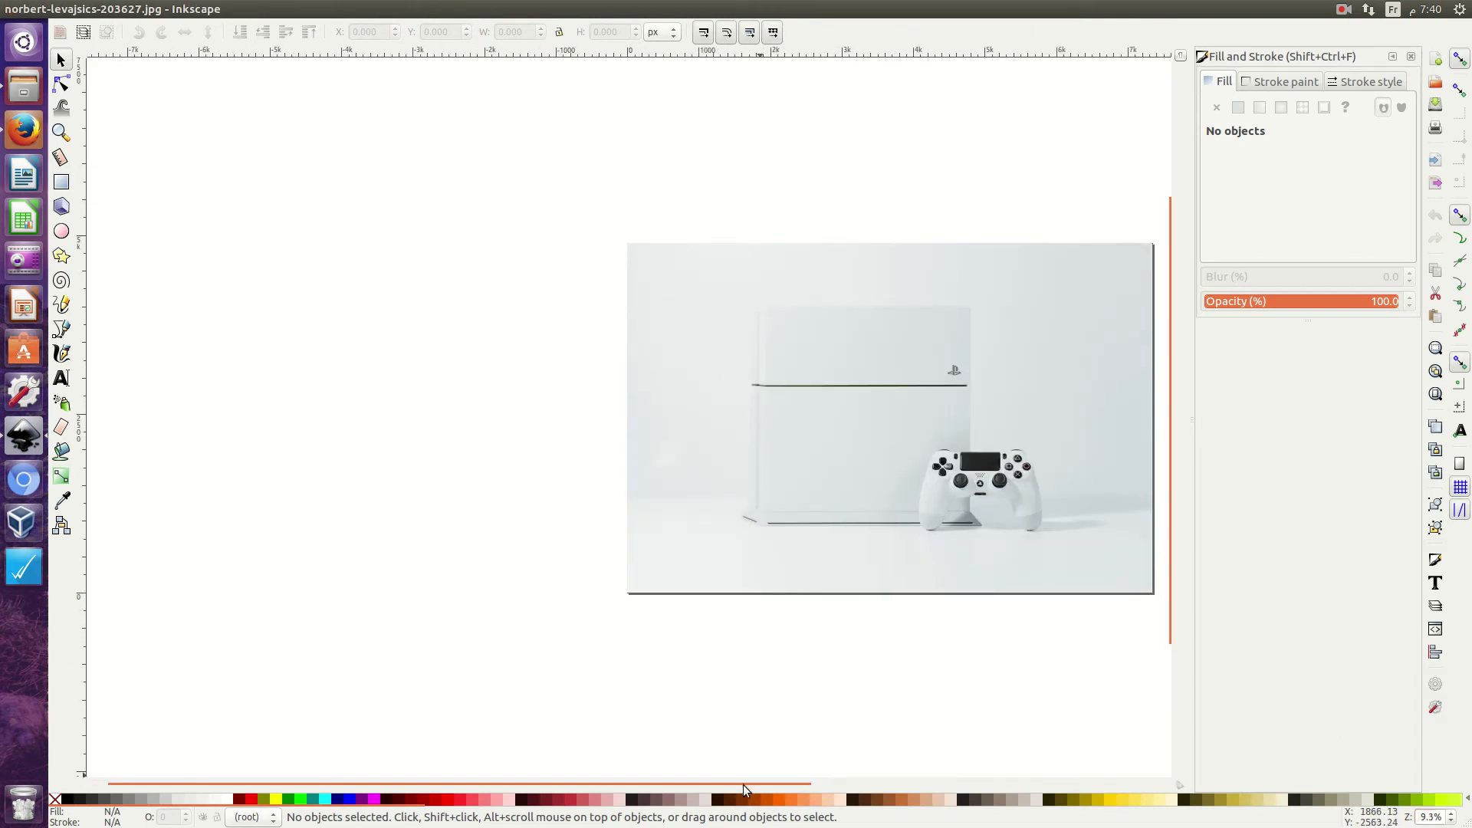
{"action": "left_click_drag", "start_coordinate": [758, 791], "coordinate": [901, 792]}
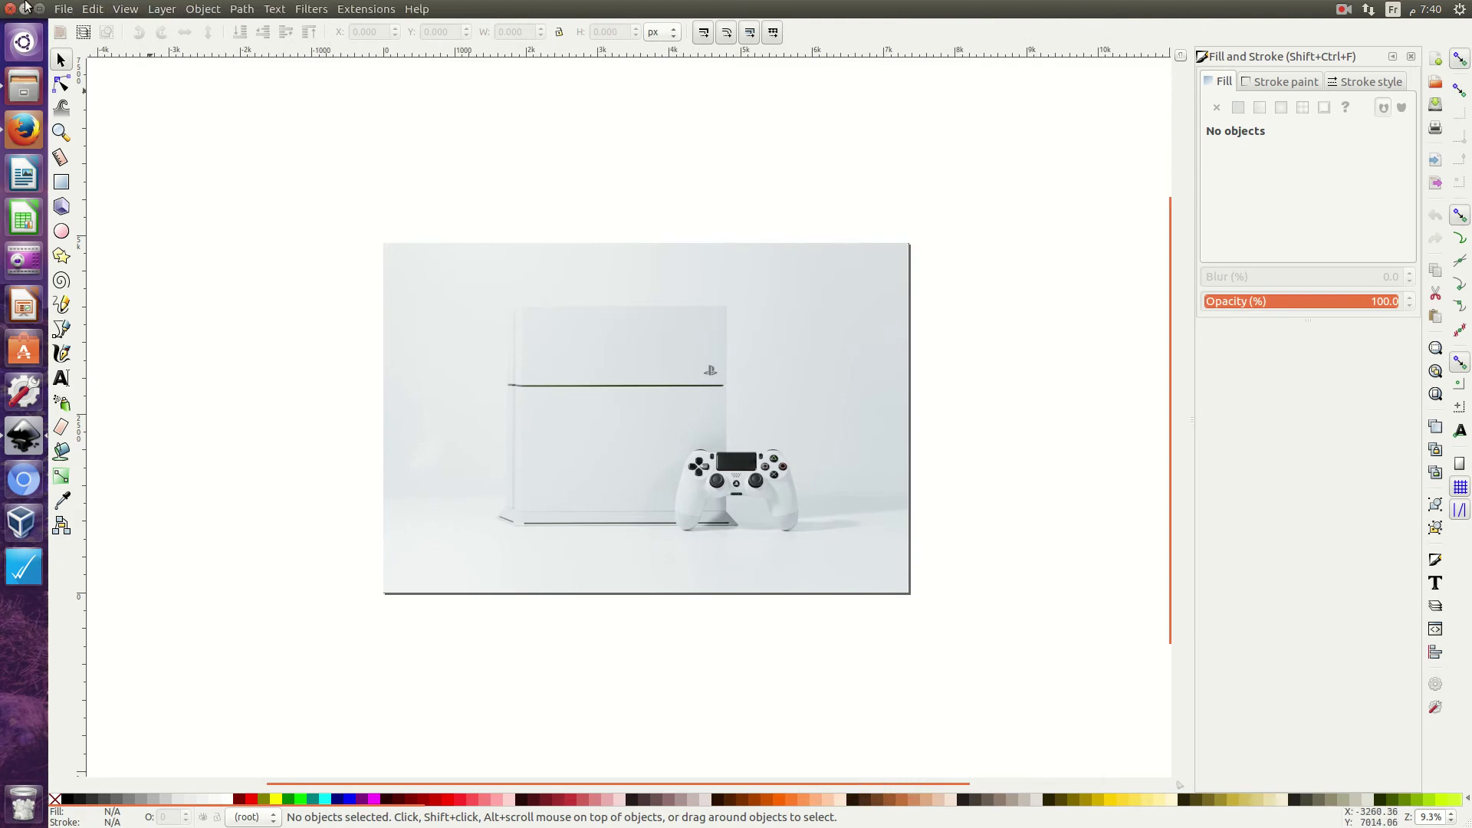
Bring the Files Downloads window with the PS4 photo back in front of Inkscape
{"action": "left_click", "coordinate": [28, 90]}
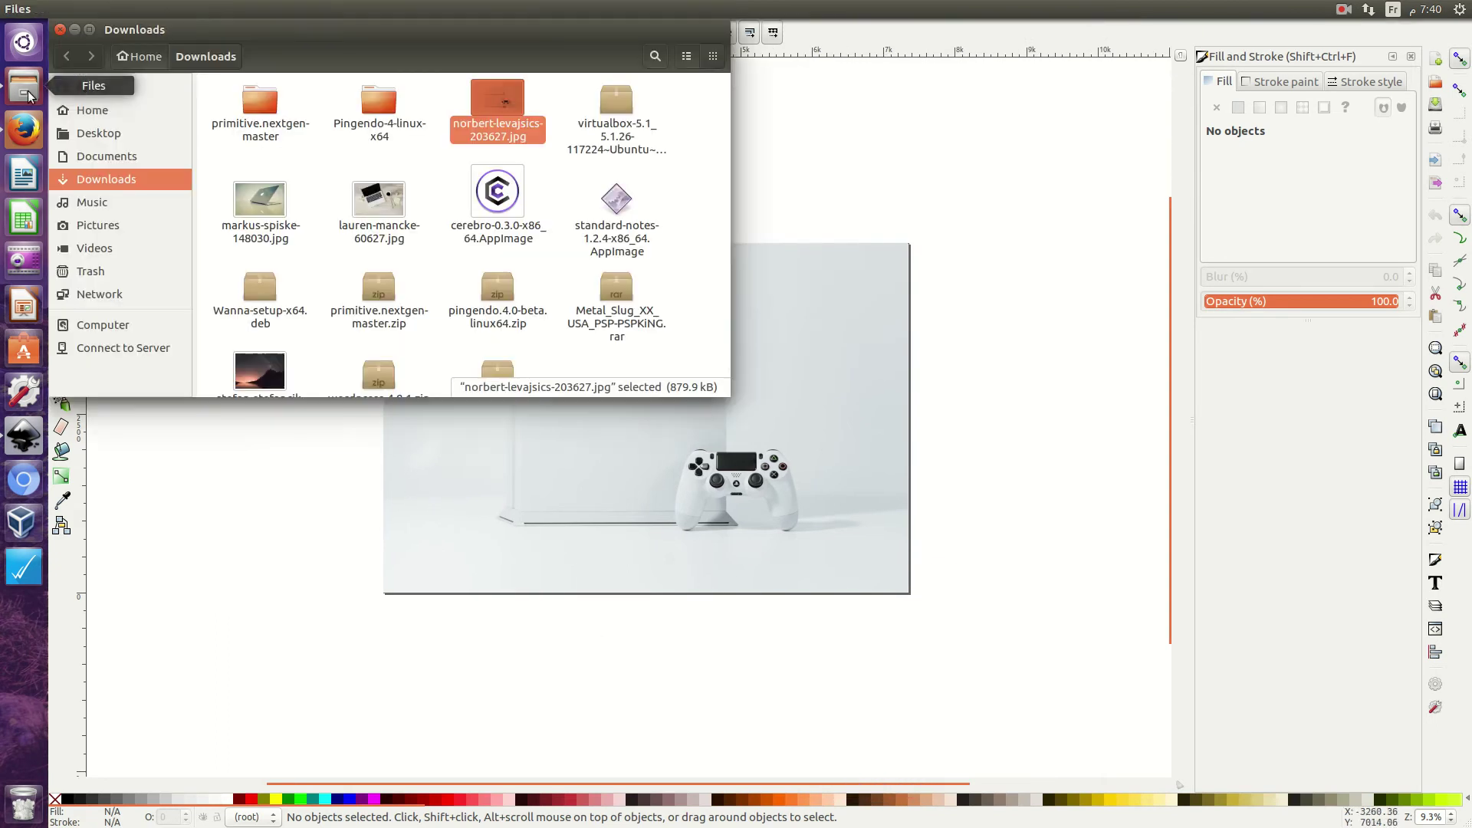
{"action": "mouse_move", "coordinate": [497, 90]}
{"action": "left_mouse_down"}
{"action": "mouse_move", "coordinate": [864, 116]}
{"action": "mouse_move", "coordinate": [725, 139]}
{"action": "mouse_move", "coordinate": [498, 115]}
{"action": "left_mouse_up"}
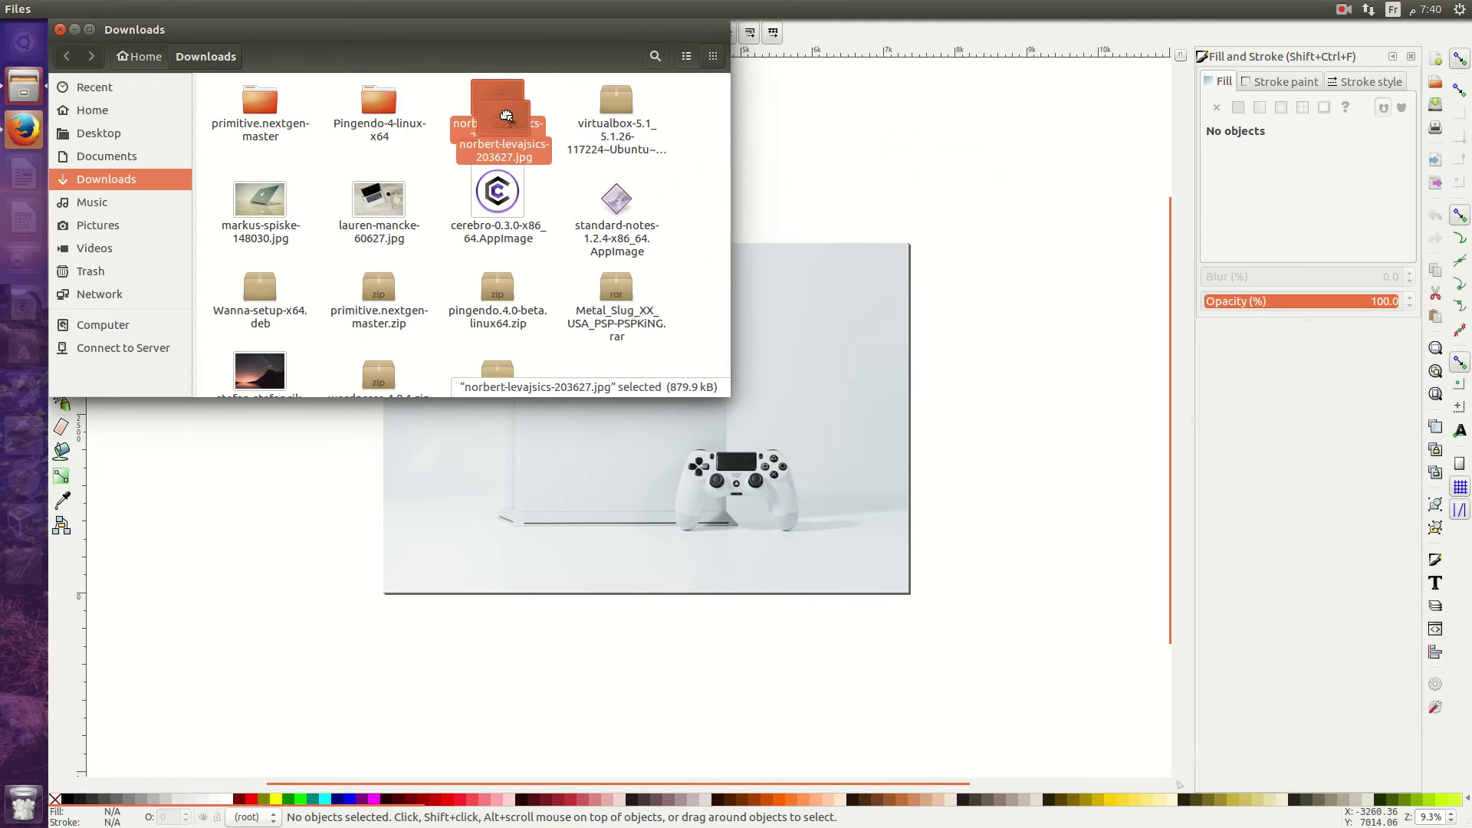
Close the Files window and zoom the Inkscape canvas to about 26% on the photo
{"action": "left_click", "coordinate": [61, 30]}
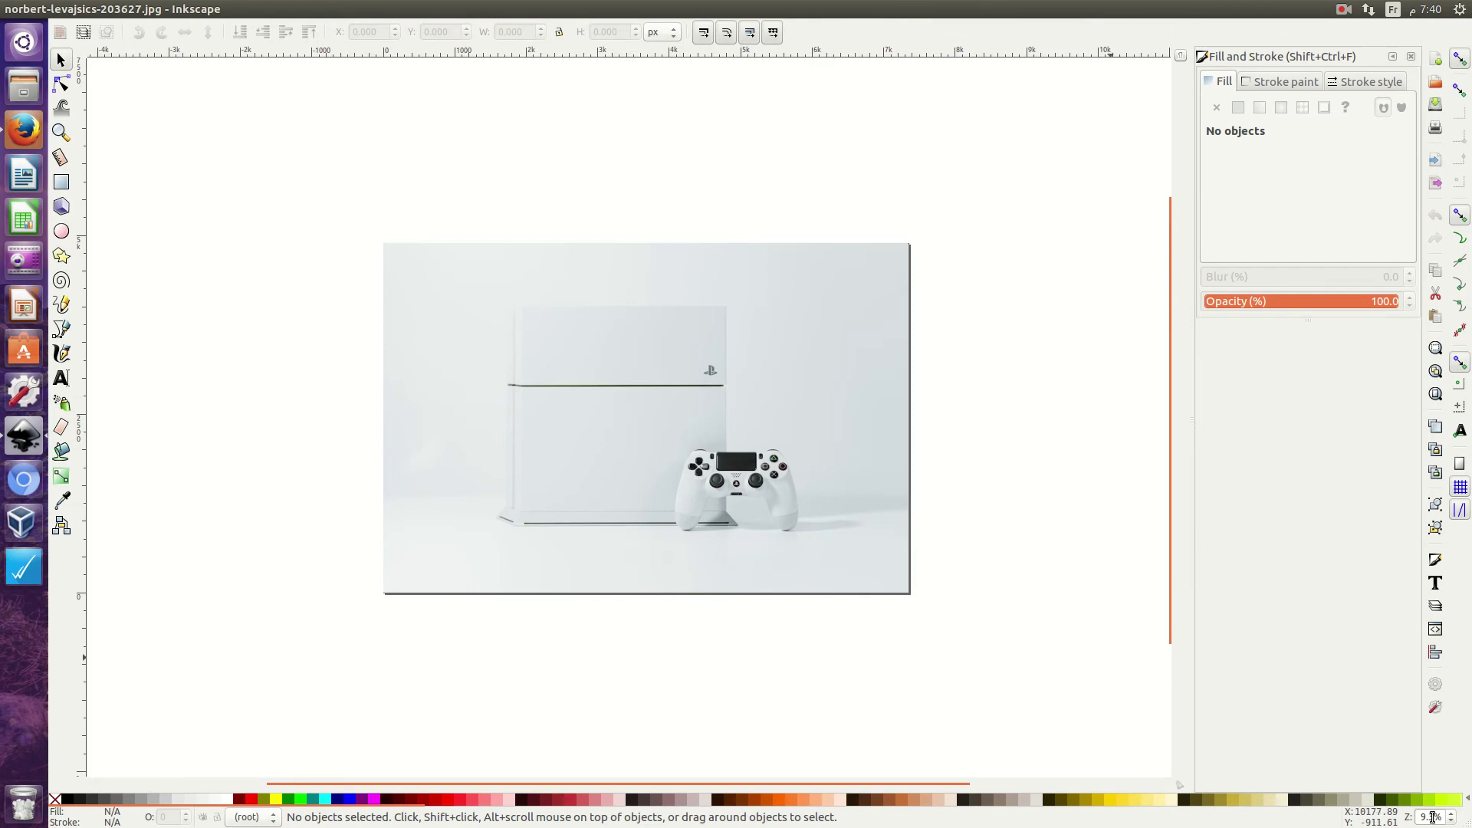
{"action": "scroll", "coordinate": [1431, 817], "scroll_direction": "up", "scroll_amount": 1}
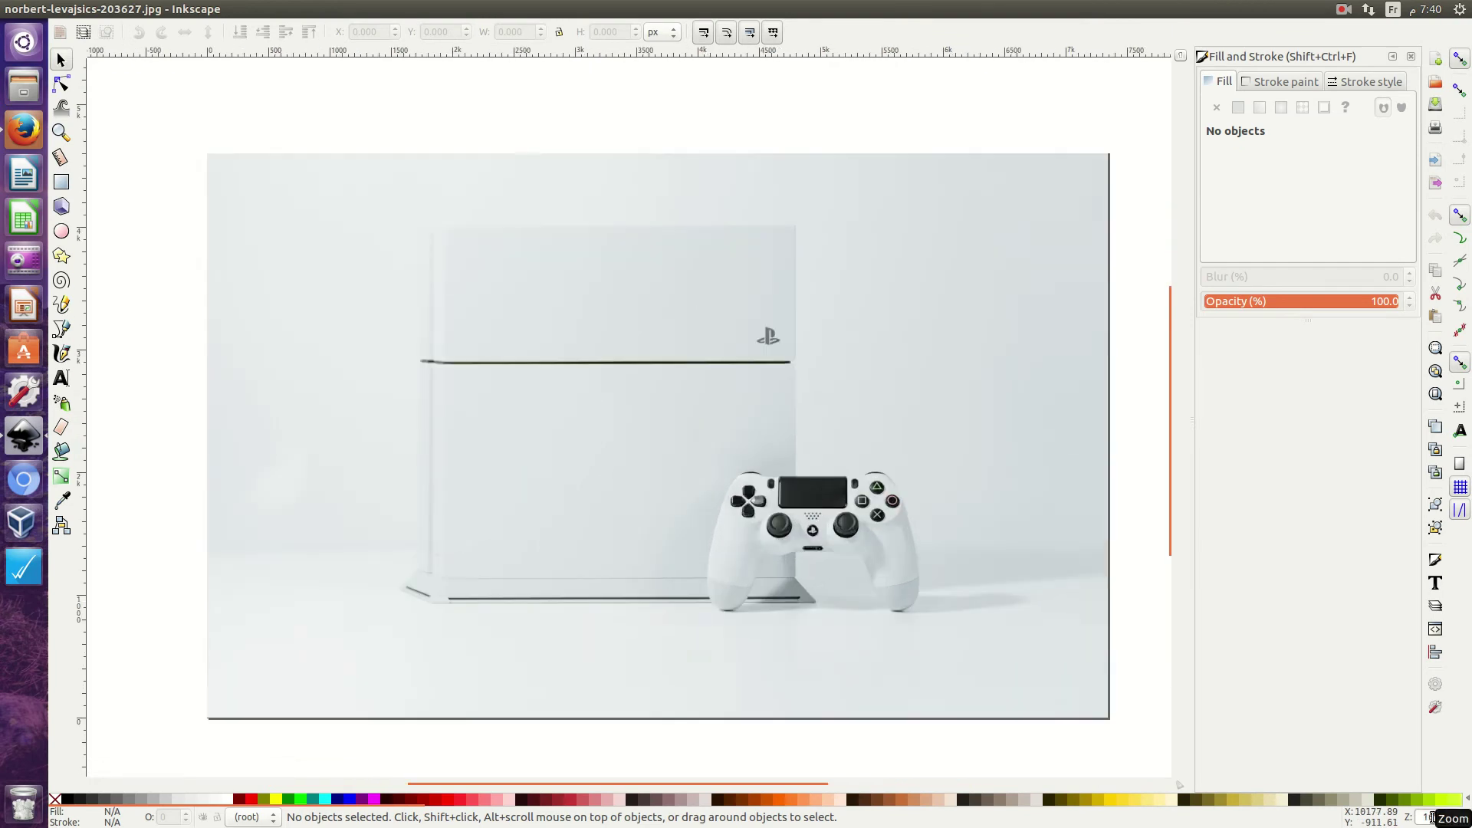
{"action": "scroll", "coordinate": [1431, 818], "scroll_direction": "up", "scroll_amount": 1}
{"action": "scroll", "coordinate": [1431, 818], "scroll_direction": "up", "scroll_amount": 1}
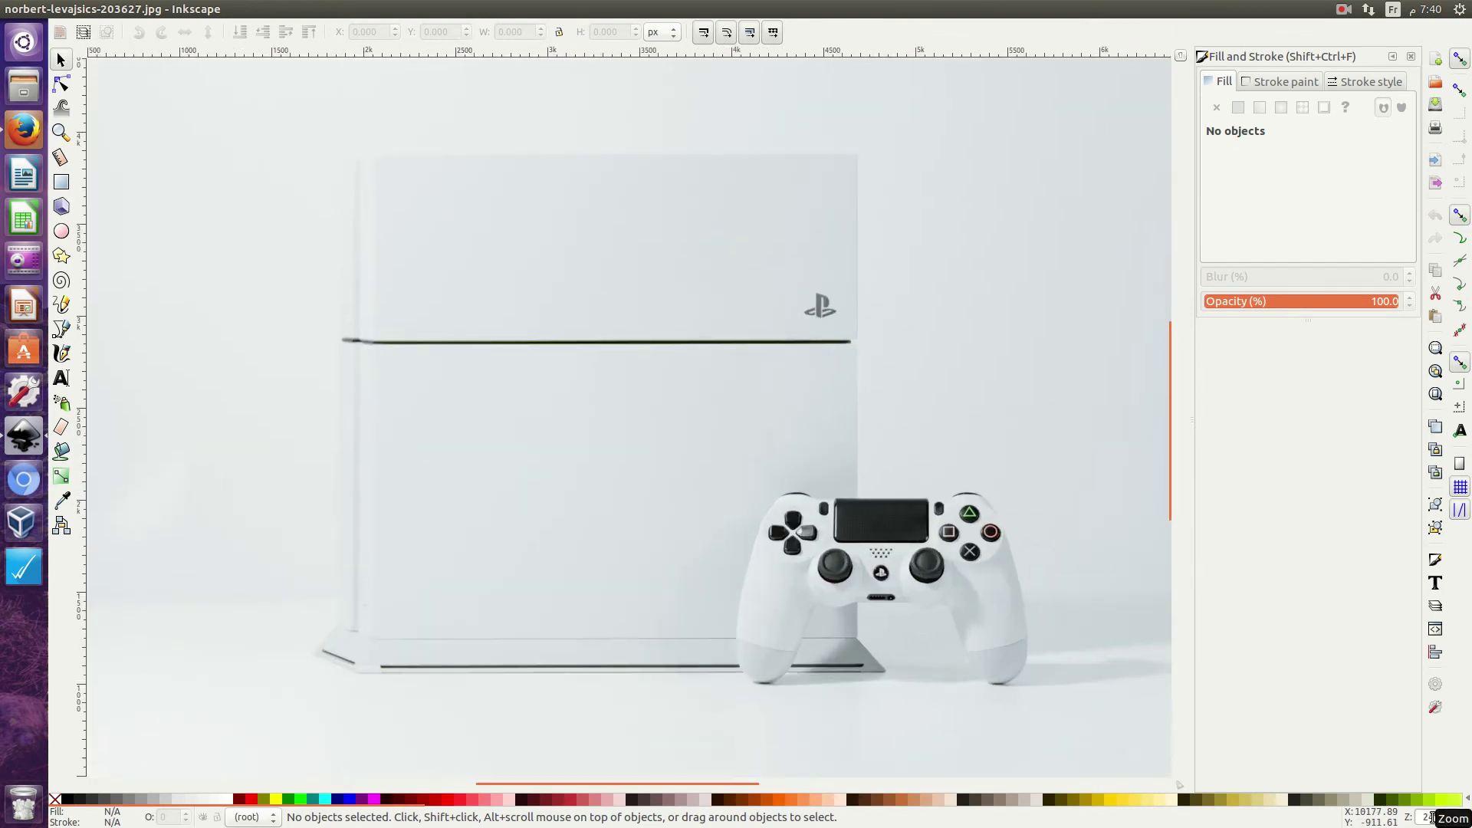
{"action": "scroll", "coordinate": [1431, 817], "scroll_direction": "up", "scroll_amount": 1}
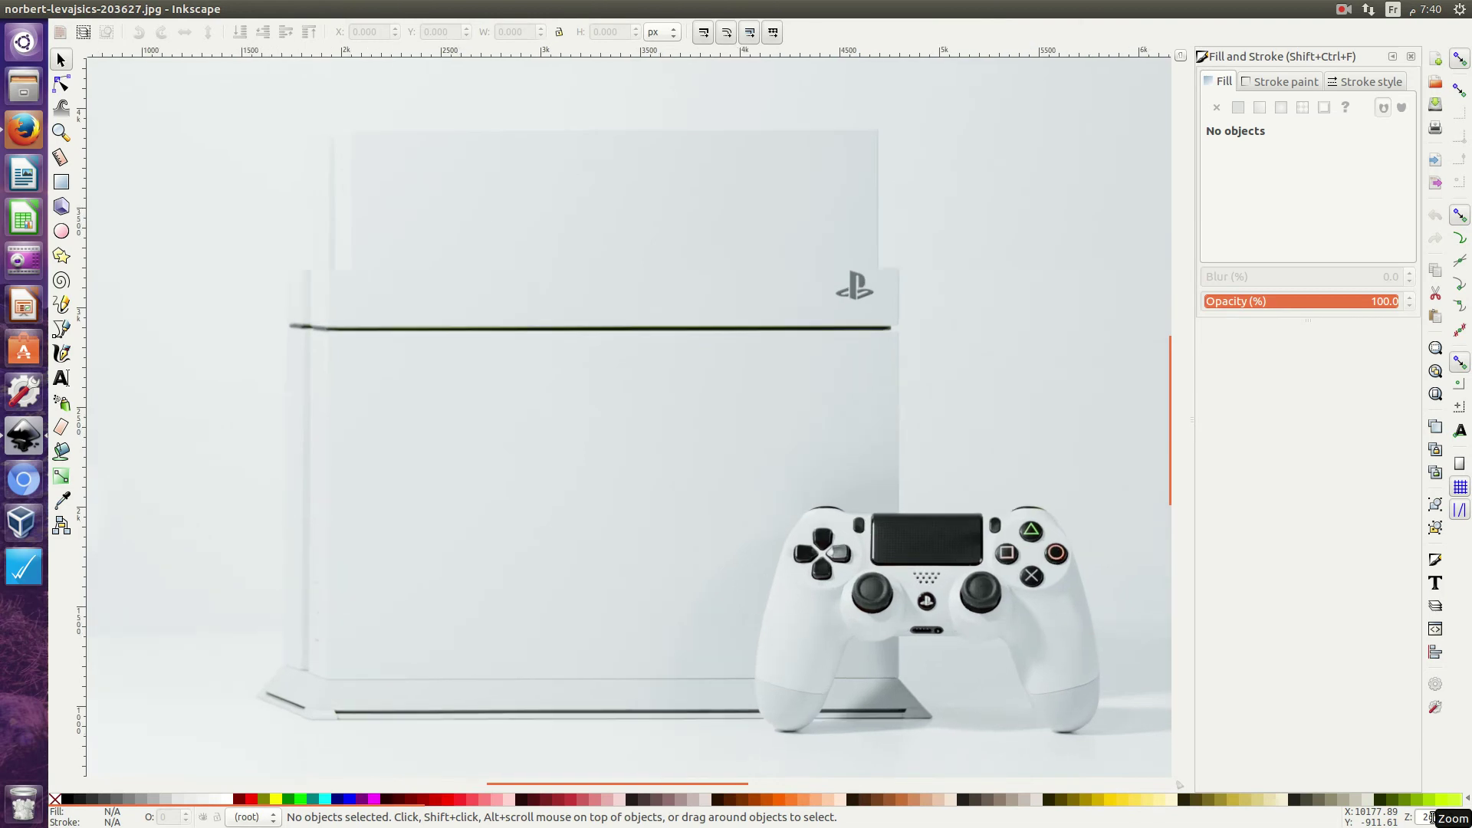
{"action": "scroll", "coordinate": [1455, 819], "scroll_direction": "up", "scroll_amount": 1}
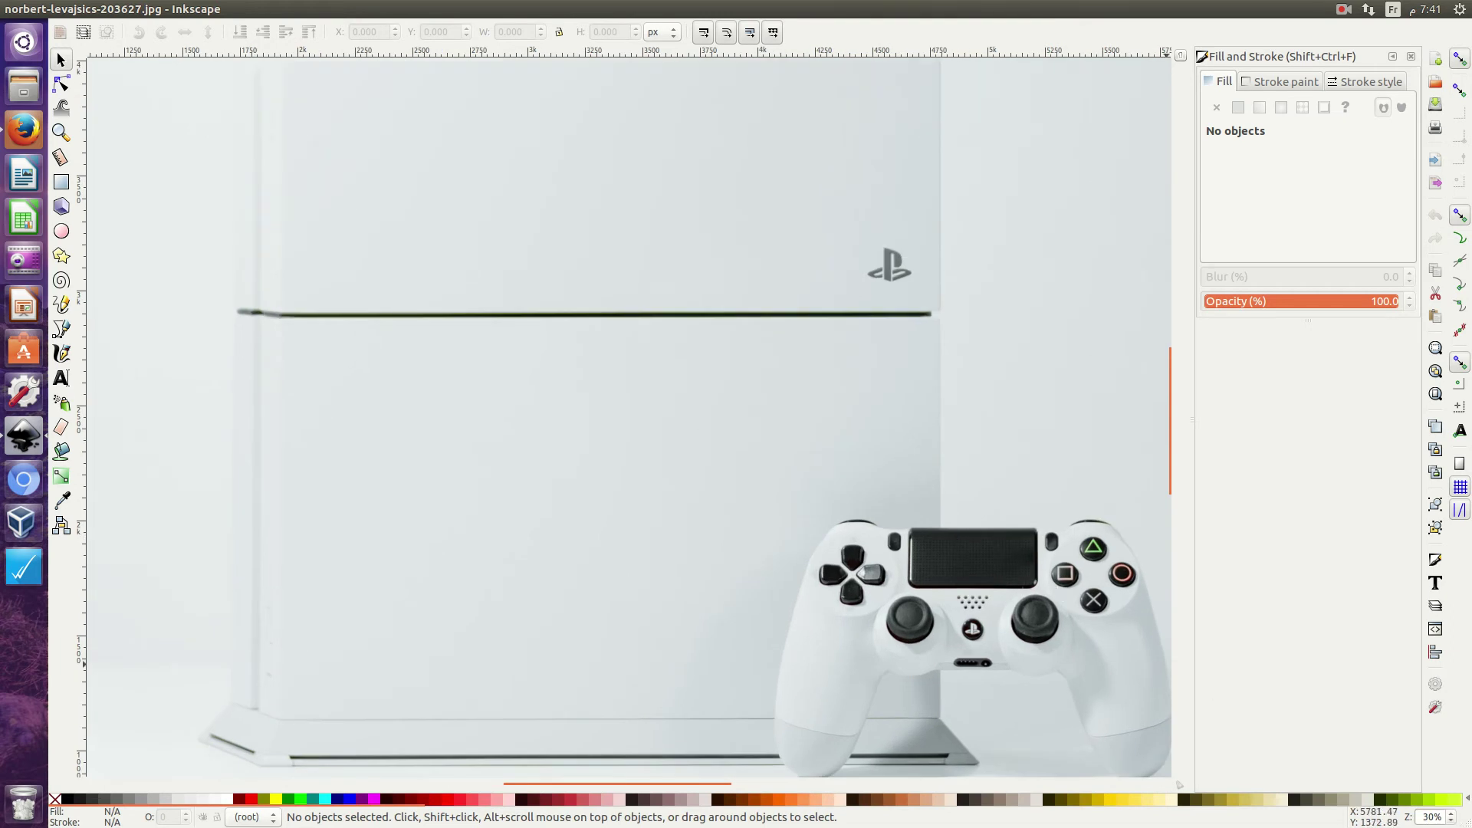
{"action": "scroll", "coordinate": [1436, 820], "scroll_direction": "down", "scroll_amount": 1}
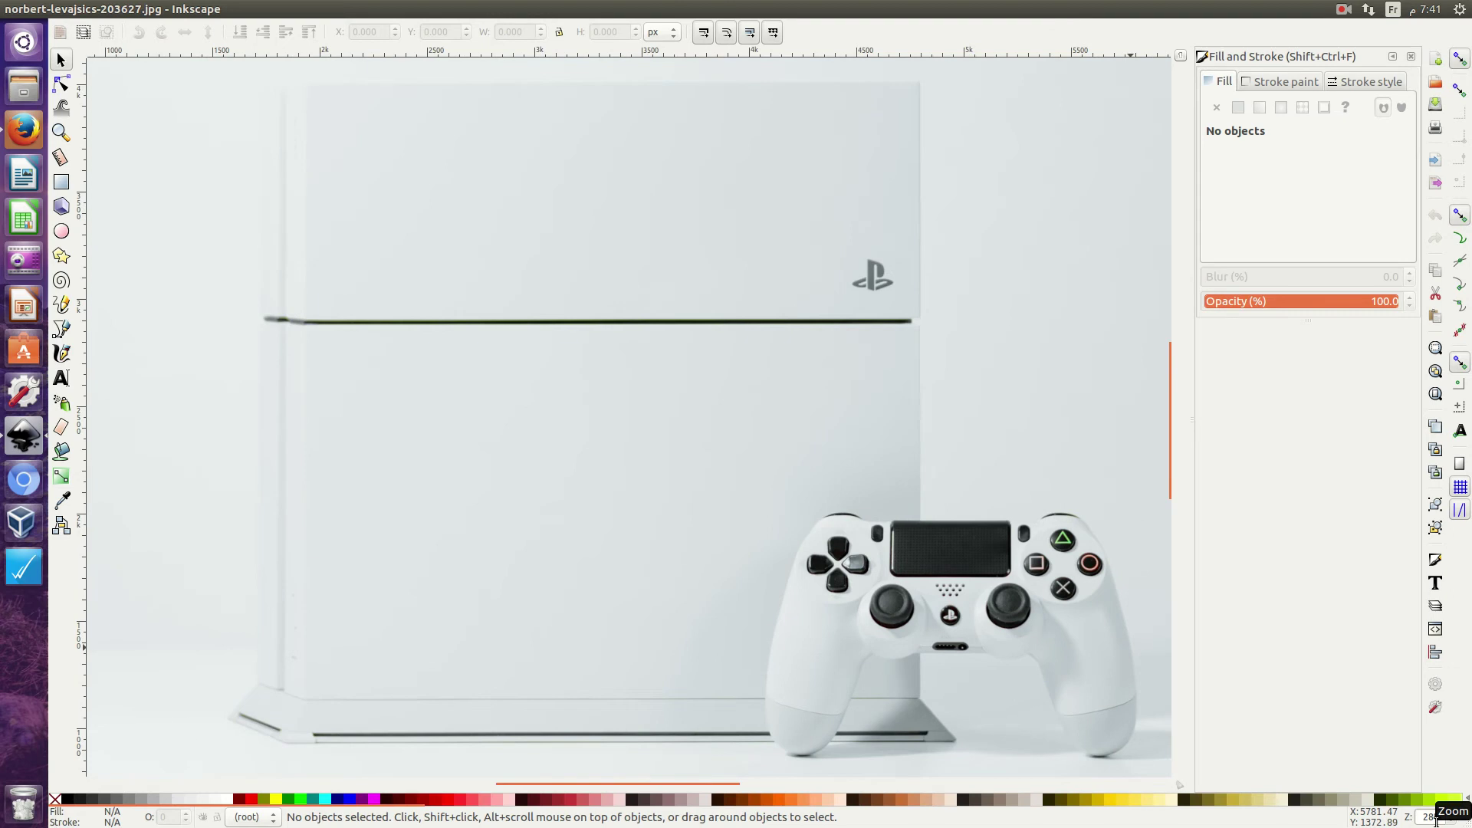
{"action": "scroll", "coordinate": [1437, 821], "scroll_direction": "down", "scroll_amount": 1}
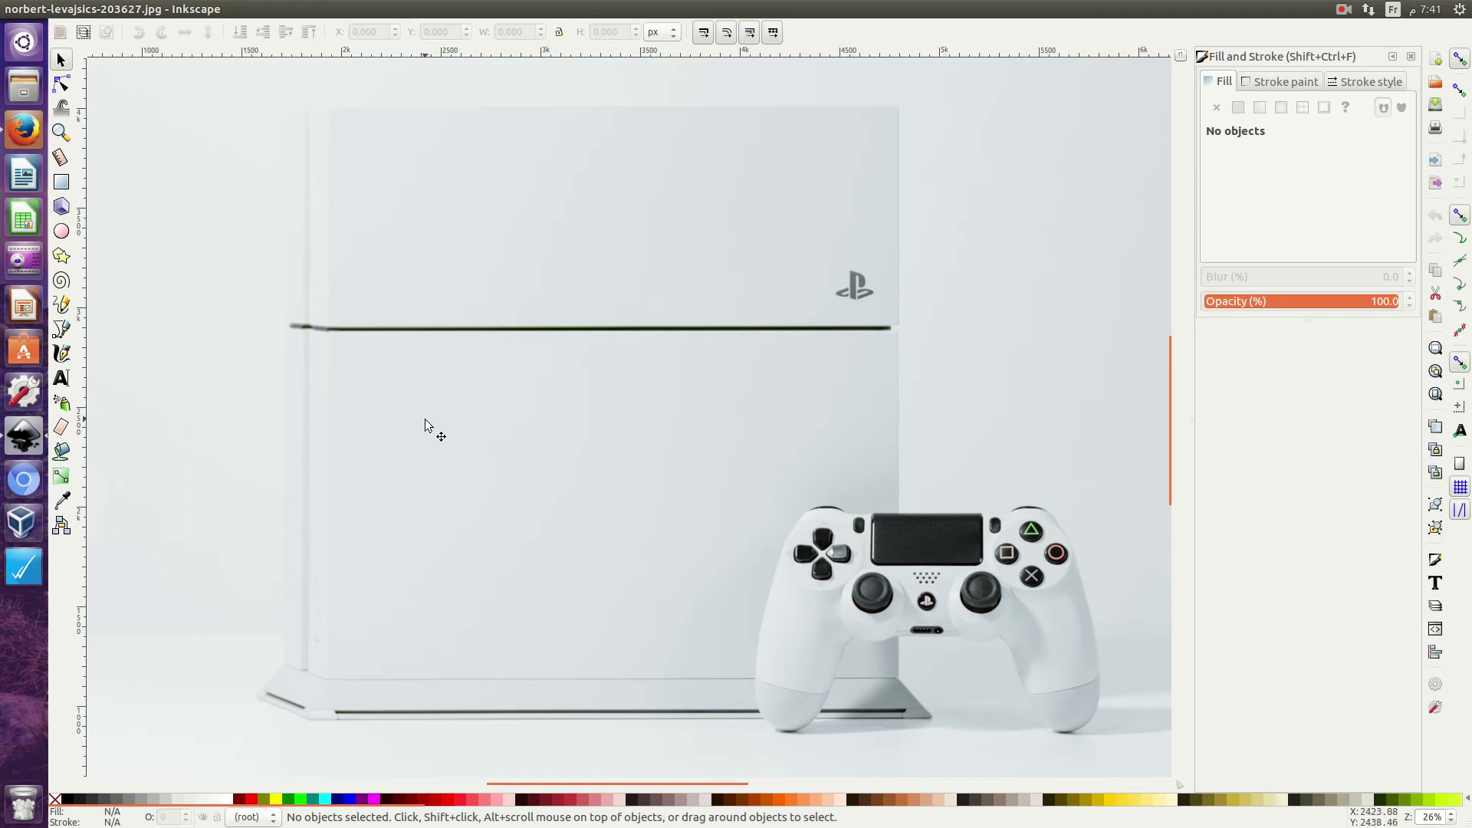
Using straight-segment Bezier mode, trace the console's top and right edges down to the controller
{"action": "left_click", "coordinate": [71, 331]}
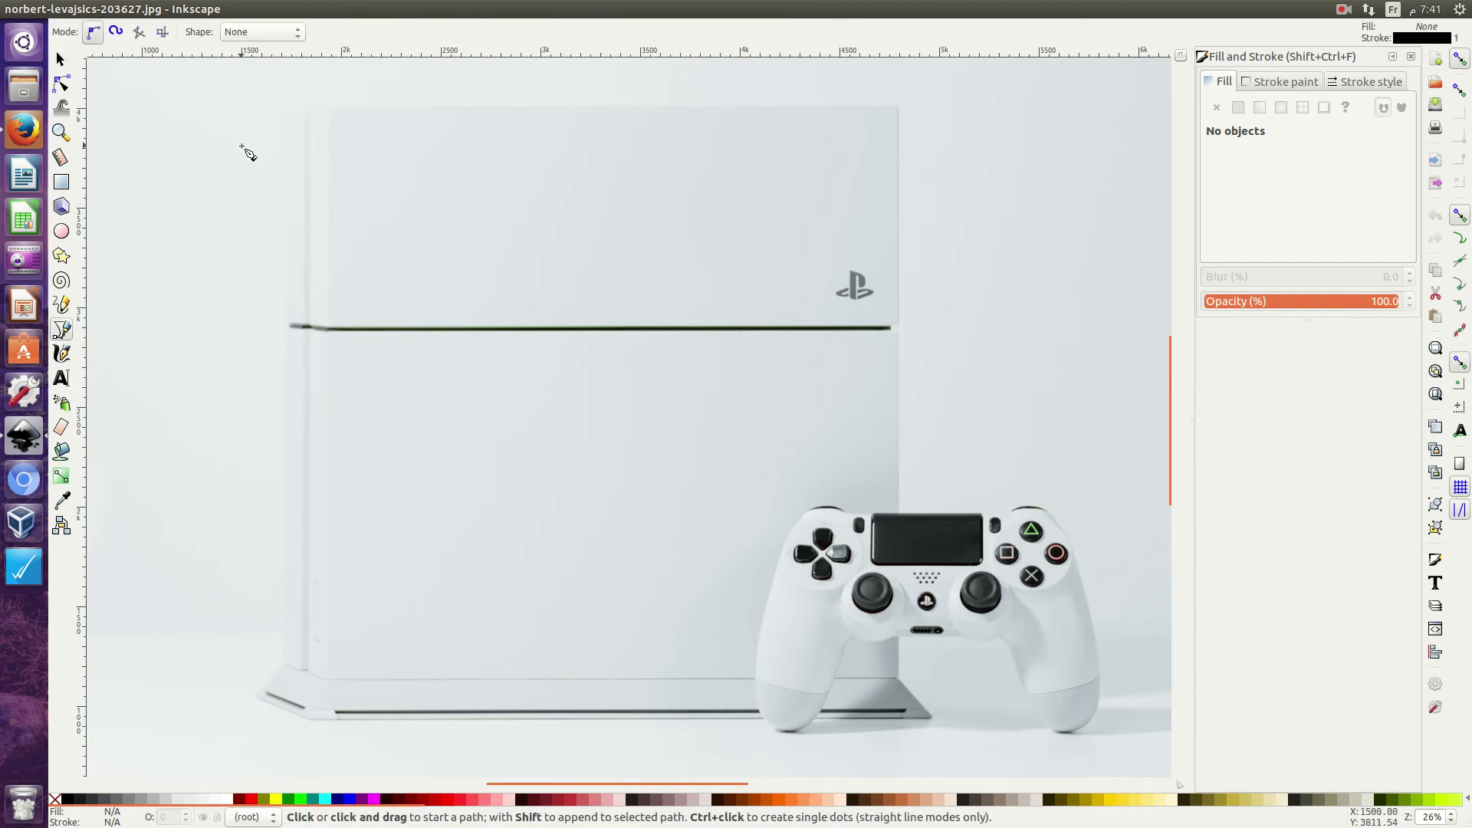
{"action": "left_click", "coordinate": [329, 105]}
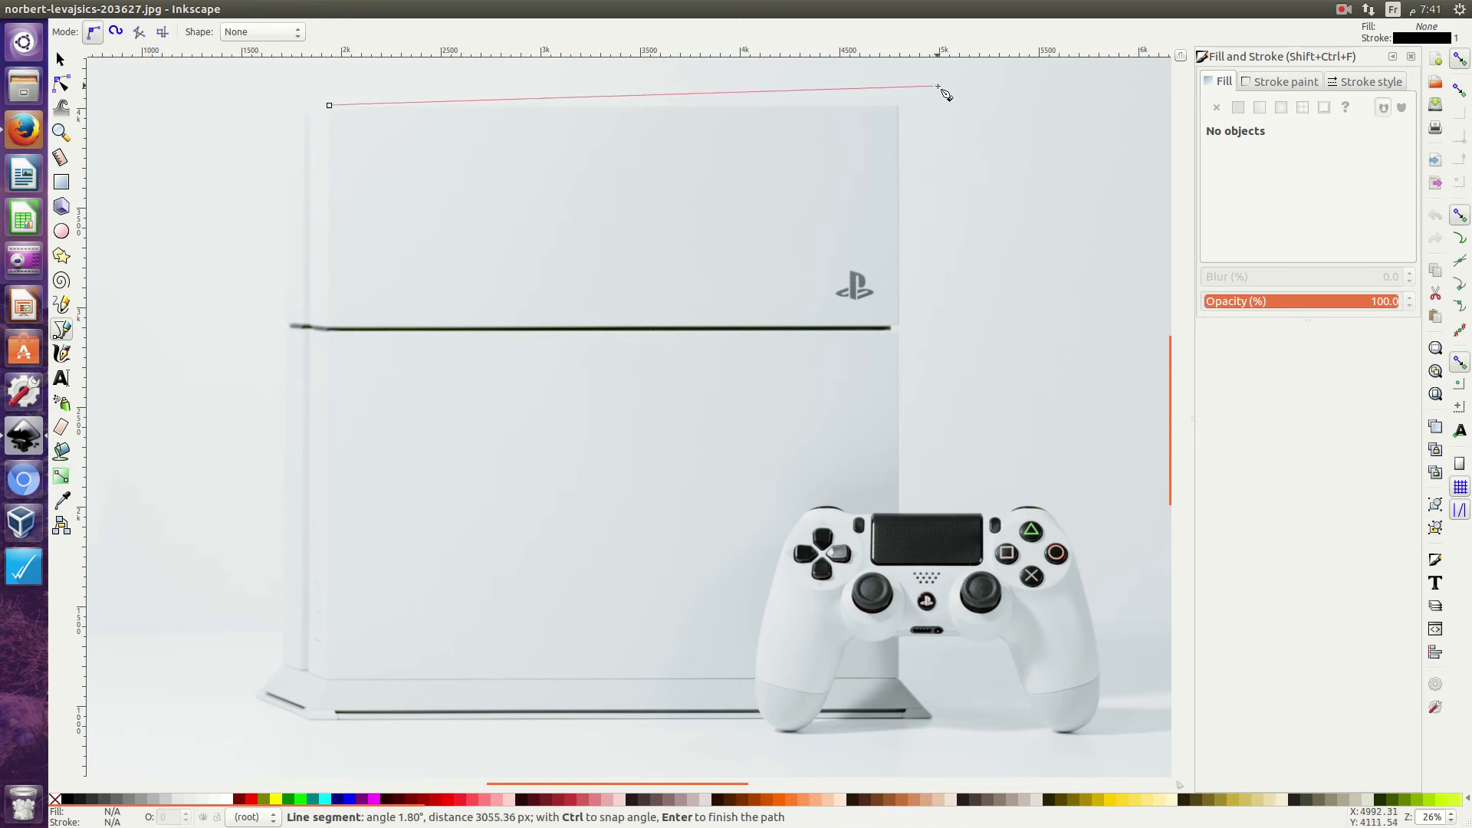
{"action": "left_click", "coordinate": [899, 105]}
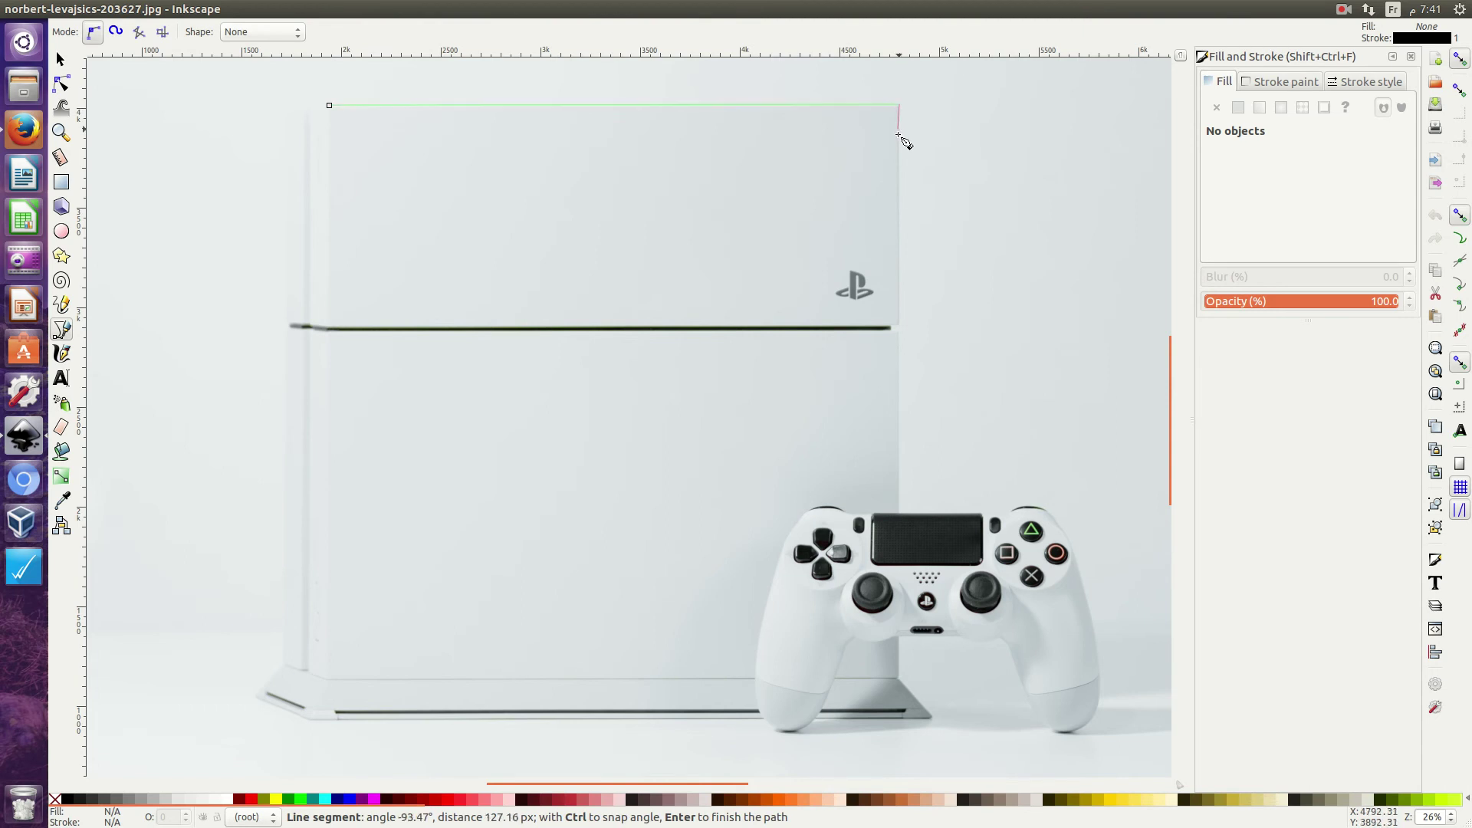
{"action": "left_click", "coordinate": [900, 328]}
{"action": "left_click", "coordinate": [902, 512]}
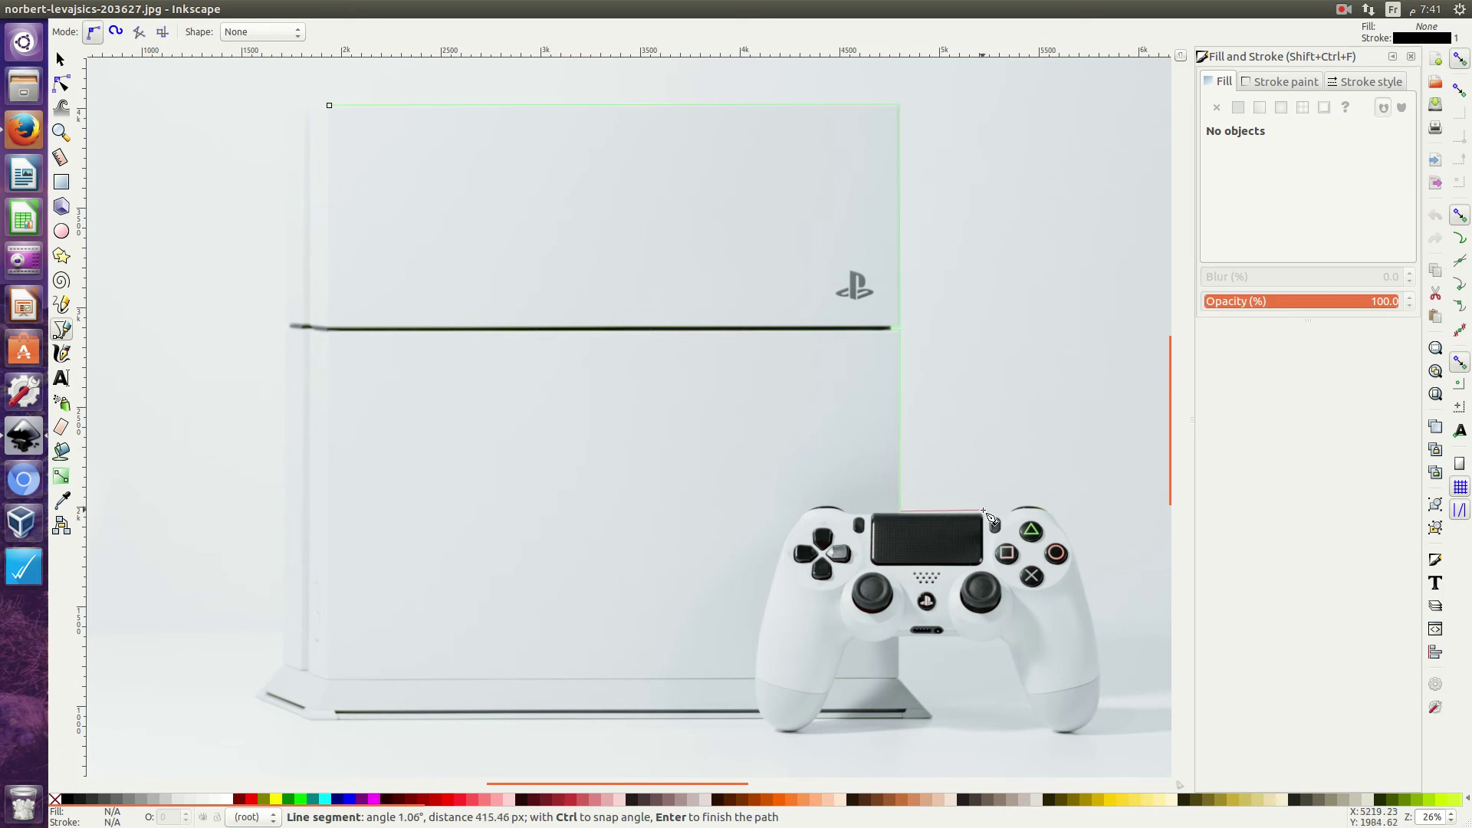
Trace along the controller's right edge and around the underside of its right grip
{"action": "left_click", "coordinate": [1011, 513]}
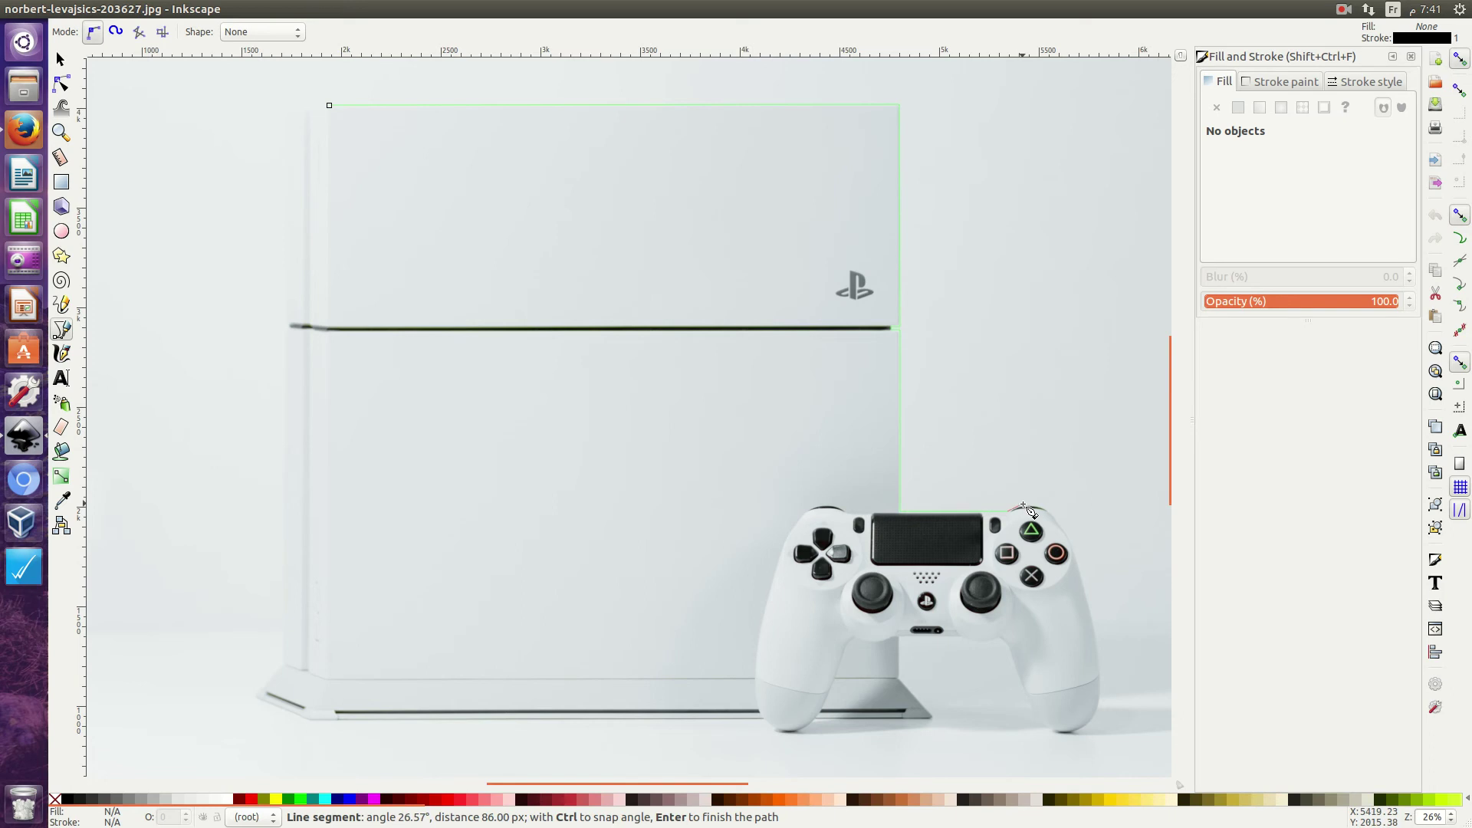
{"action": "left_click", "coordinate": [1027, 507]}
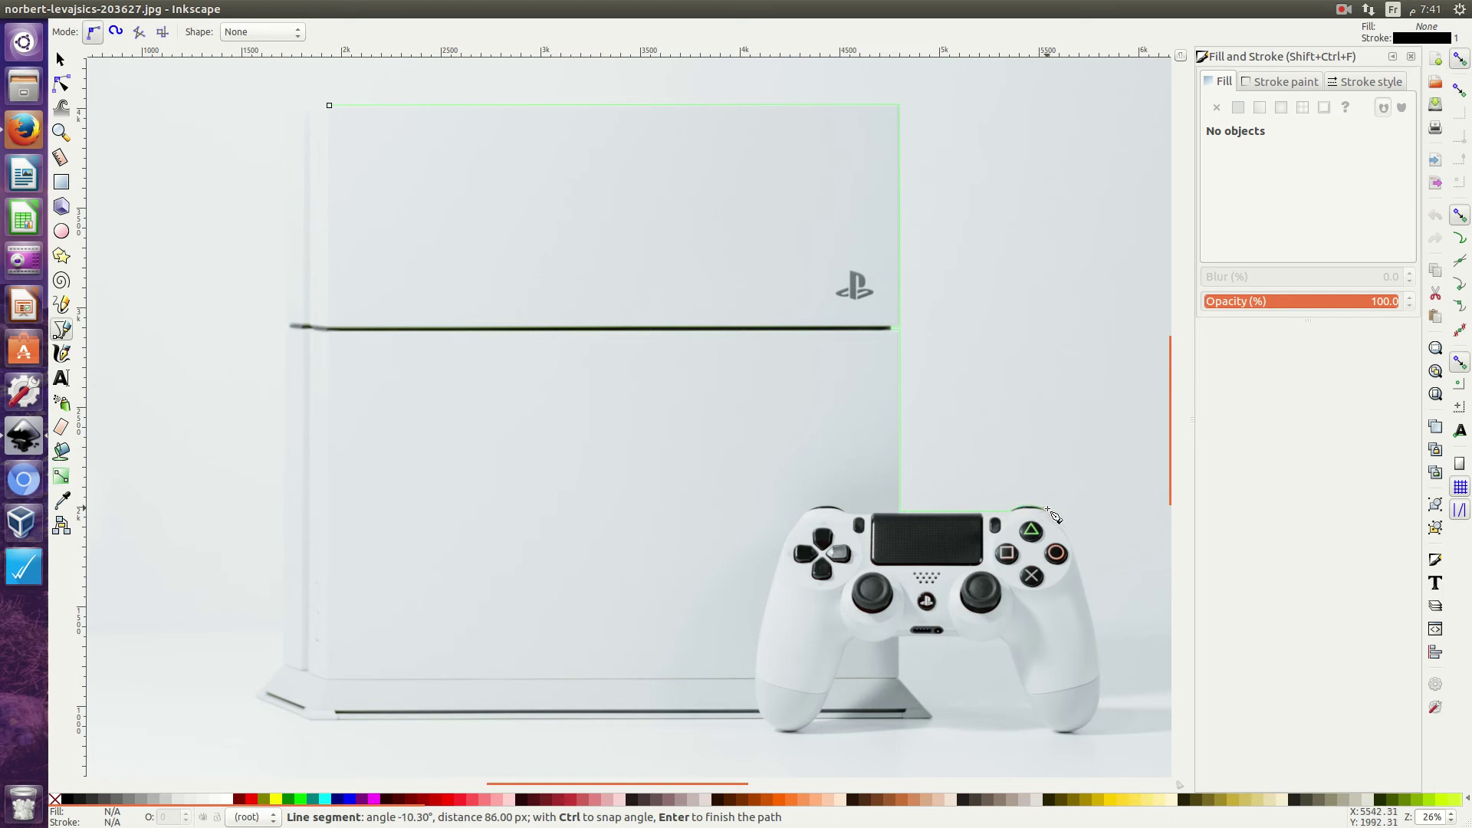
{"action": "left_click", "coordinate": [1046, 510]}
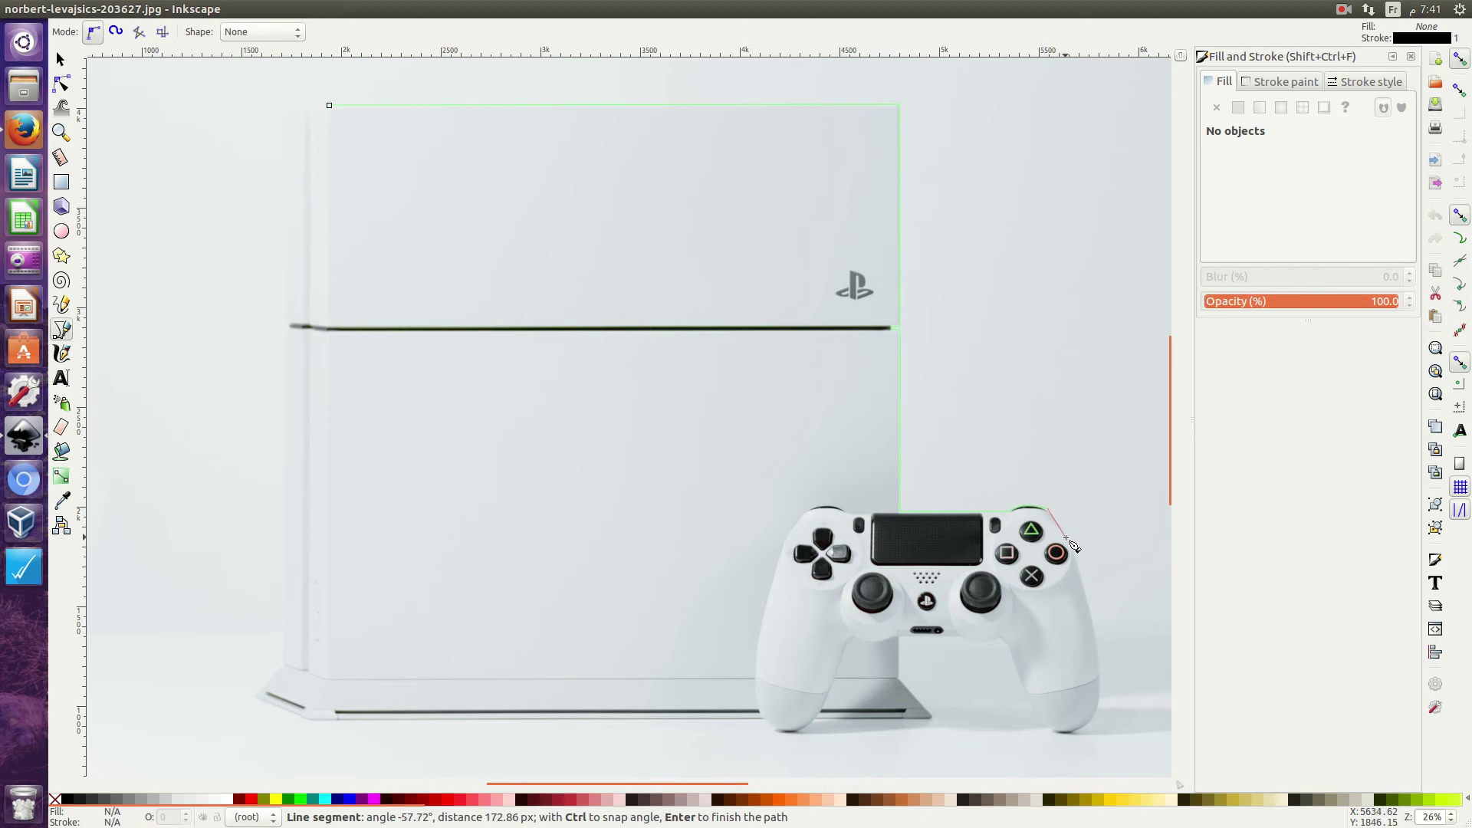
{"action": "left_click", "coordinate": [1071, 544]}
{"action": "left_click", "coordinate": [1078, 557]}
{"action": "left_click", "coordinate": [1101, 671]}
{"action": "left_click", "coordinate": [1098, 710]}
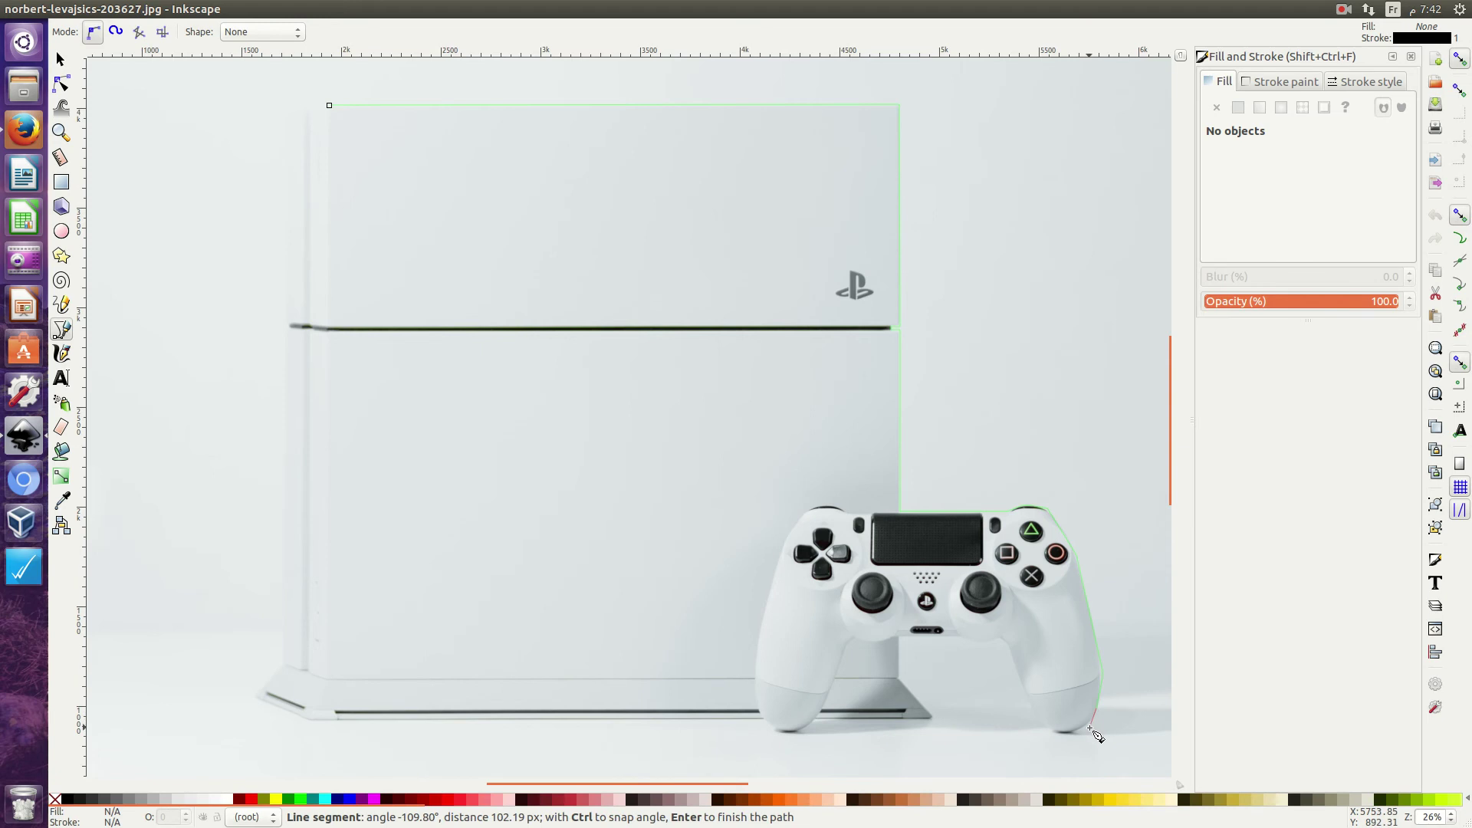
{"action": "left_click", "coordinate": [1088, 727]}
{"action": "left_click", "coordinate": [1054, 731]}
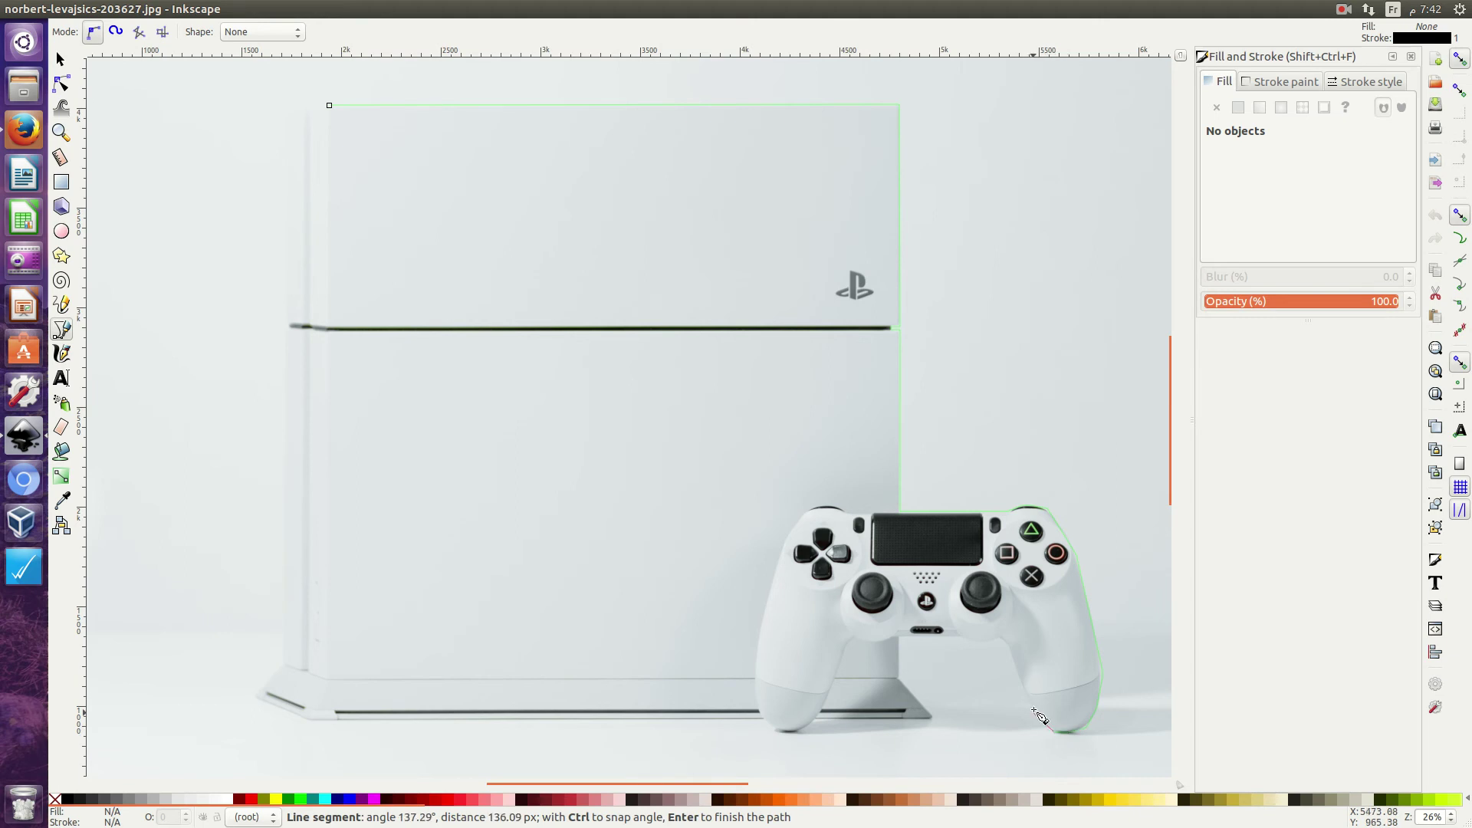
{"action": "left_click", "coordinate": [1032, 704]}
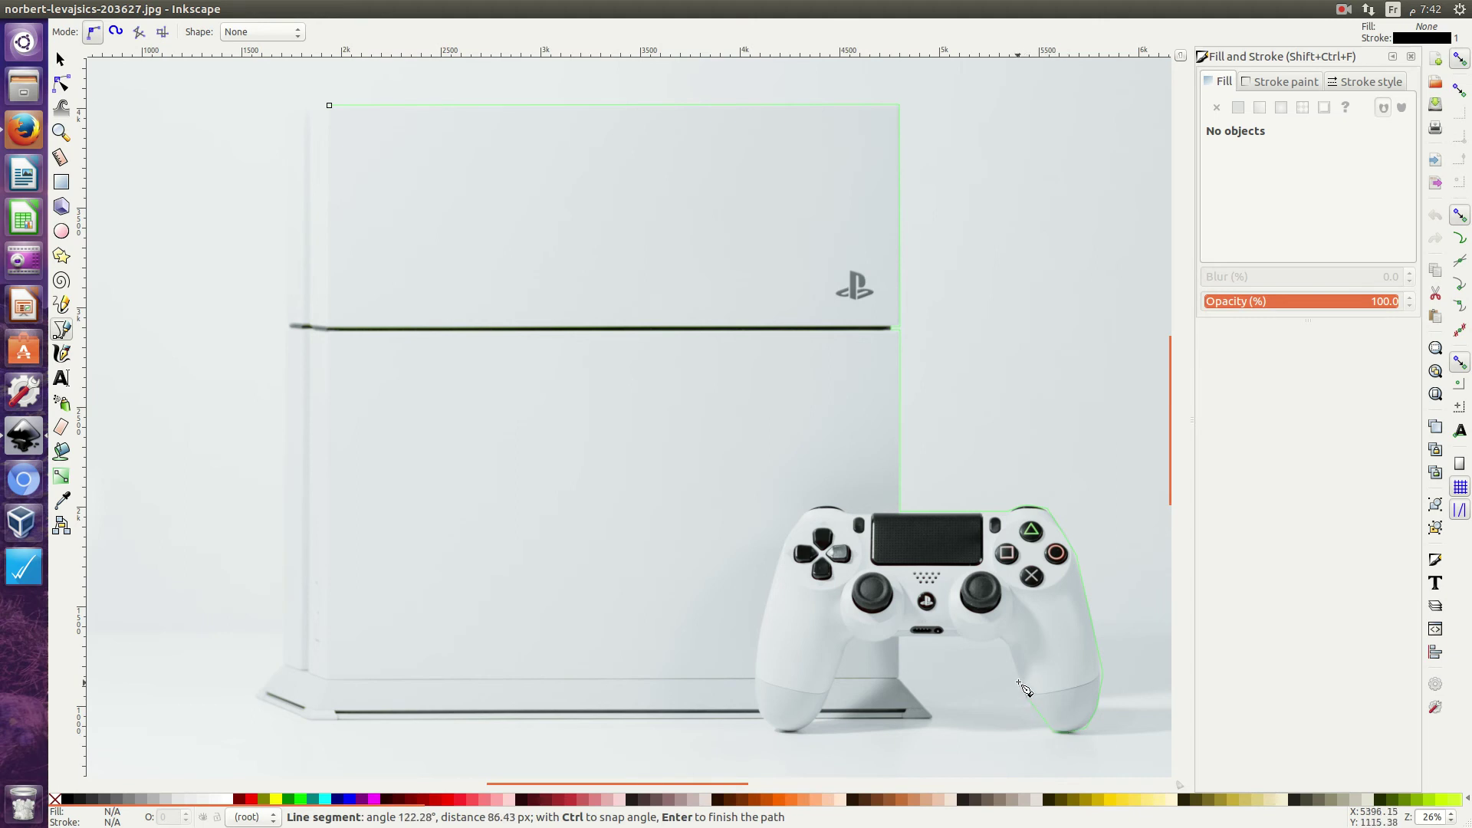
{"action": "left_click", "coordinate": [1017, 672]}
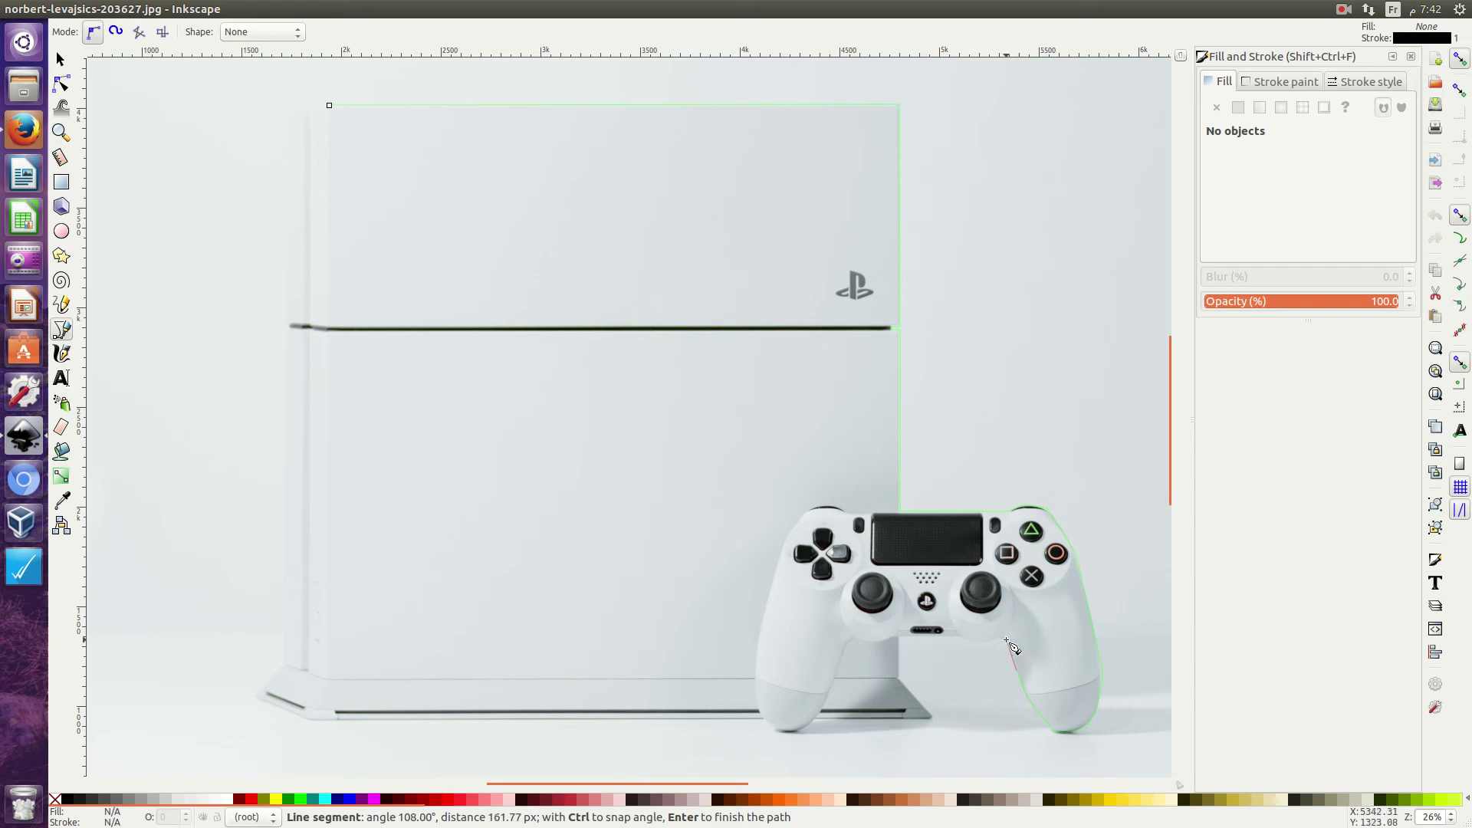
Trace across the controller's underside between the grips to the left grip's inner edge
{"action": "left_click", "coordinate": [1009, 646]}
{"action": "left_click", "coordinate": [998, 638]}
{"action": "left_click", "coordinate": [993, 641]}
{"action": "left_click", "coordinate": [980, 641]}
{"action": "left_click", "coordinate": [966, 640]}
{"action": "left_click", "coordinate": [901, 637]}
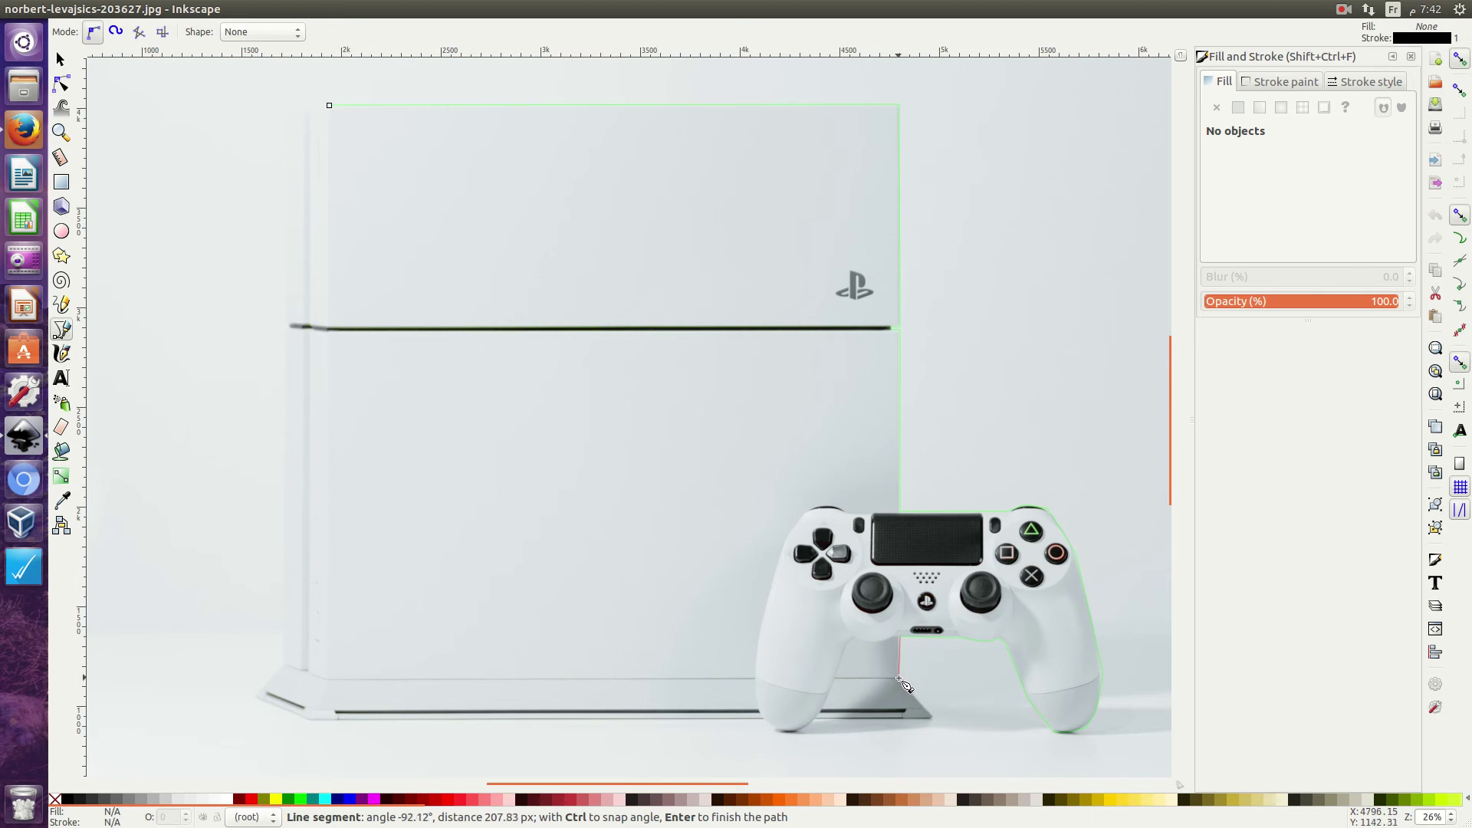
Trace down to the stand's corner and around the bottom of the left grip
{"action": "left_click", "coordinate": [900, 679]}
{"action": "left_click", "coordinate": [932, 718]}
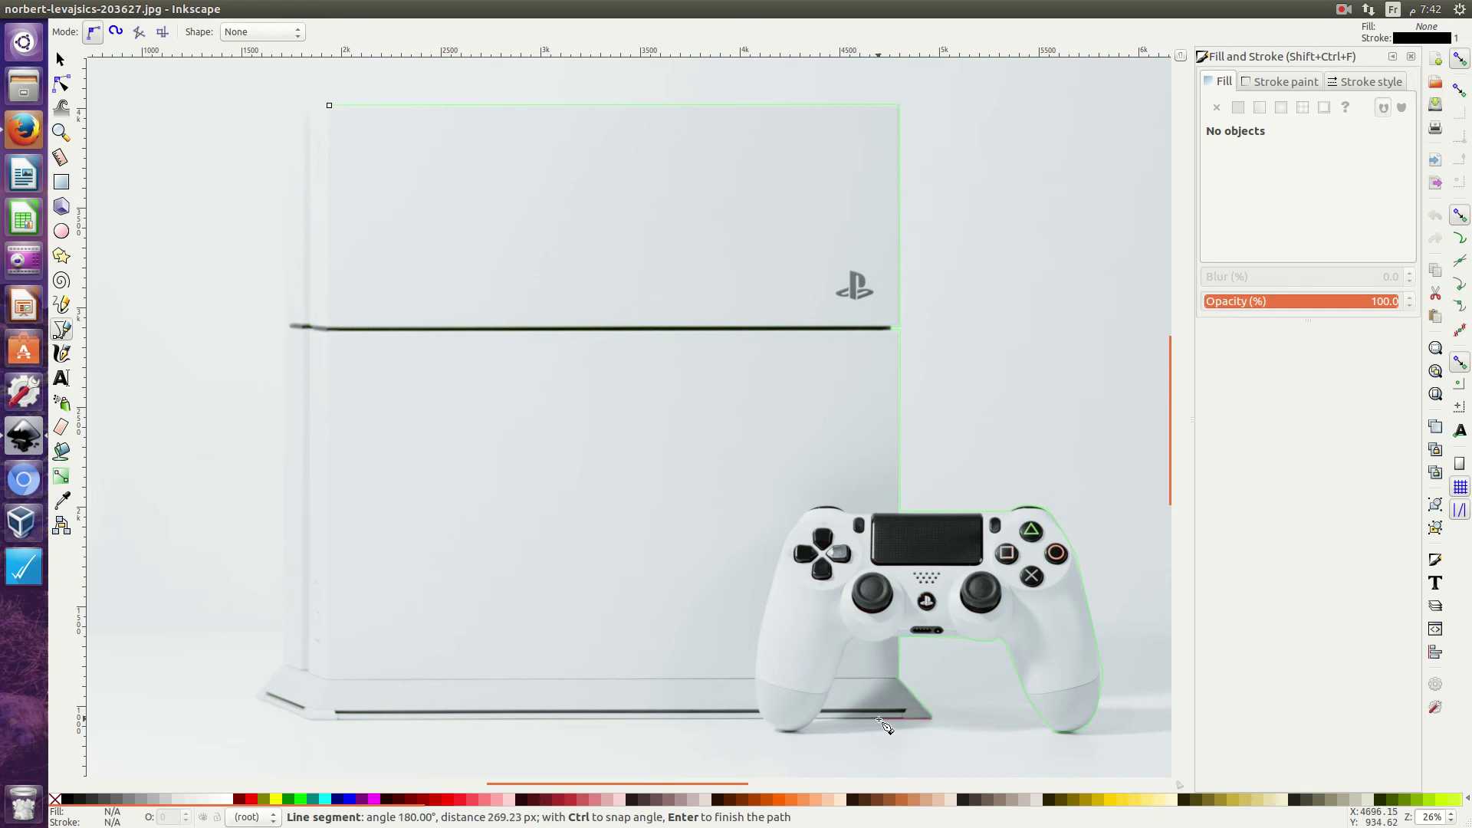
{"action": "left_click", "coordinate": [819, 721]}
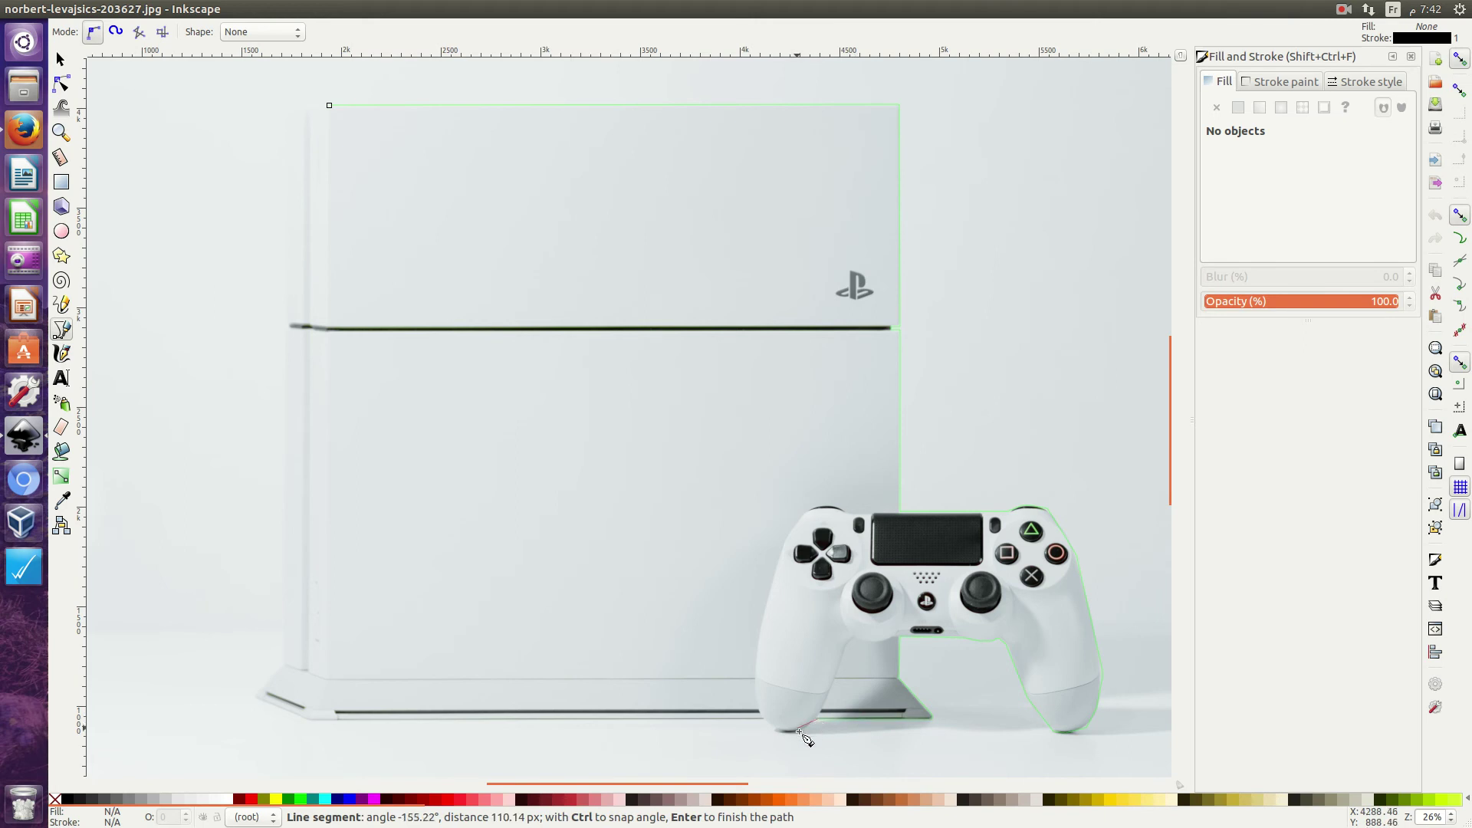
{"action": "left_click", "coordinate": [799, 732]}
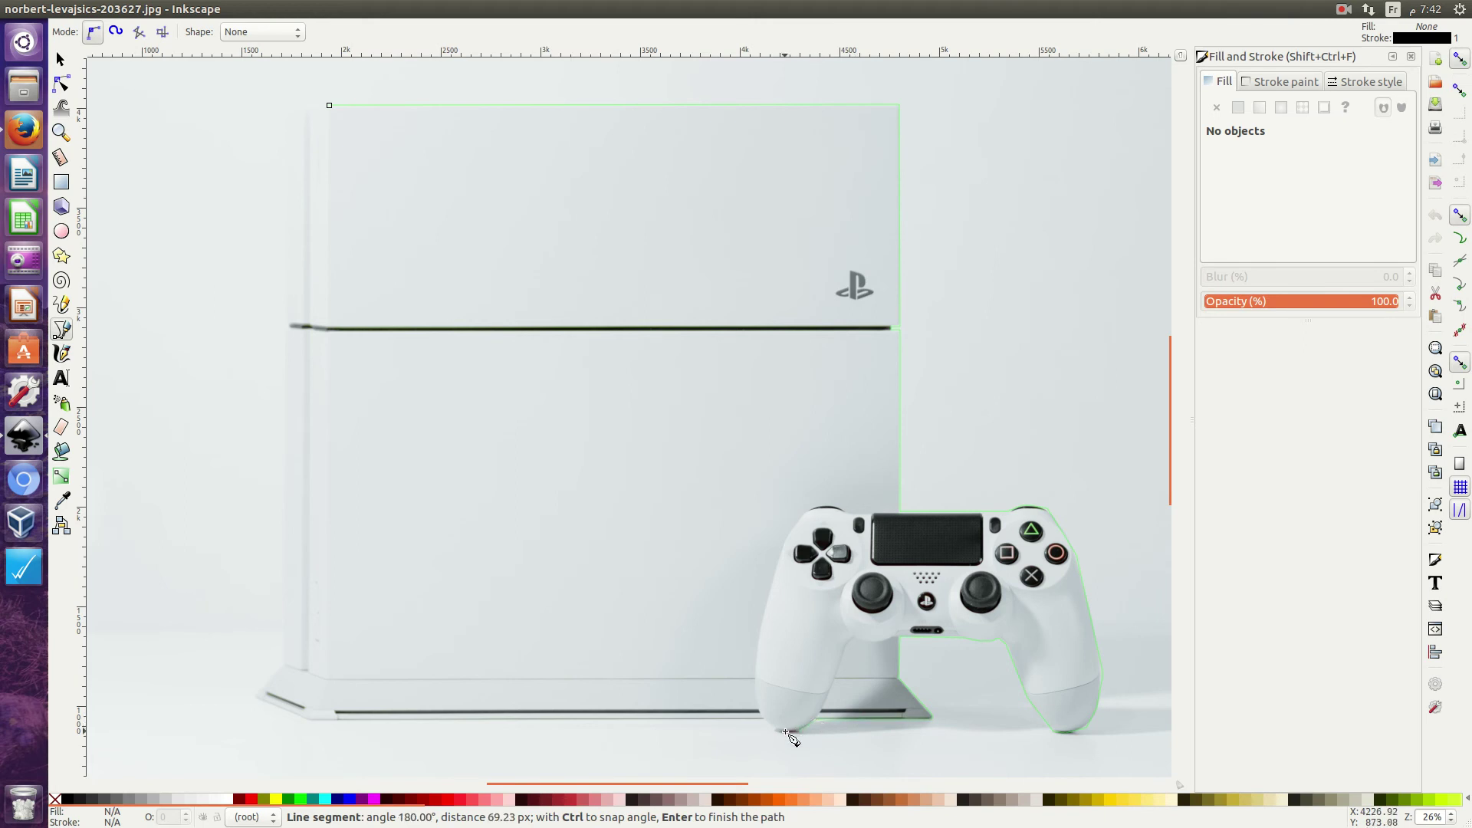
{"action": "left_click", "coordinate": [786, 733]}
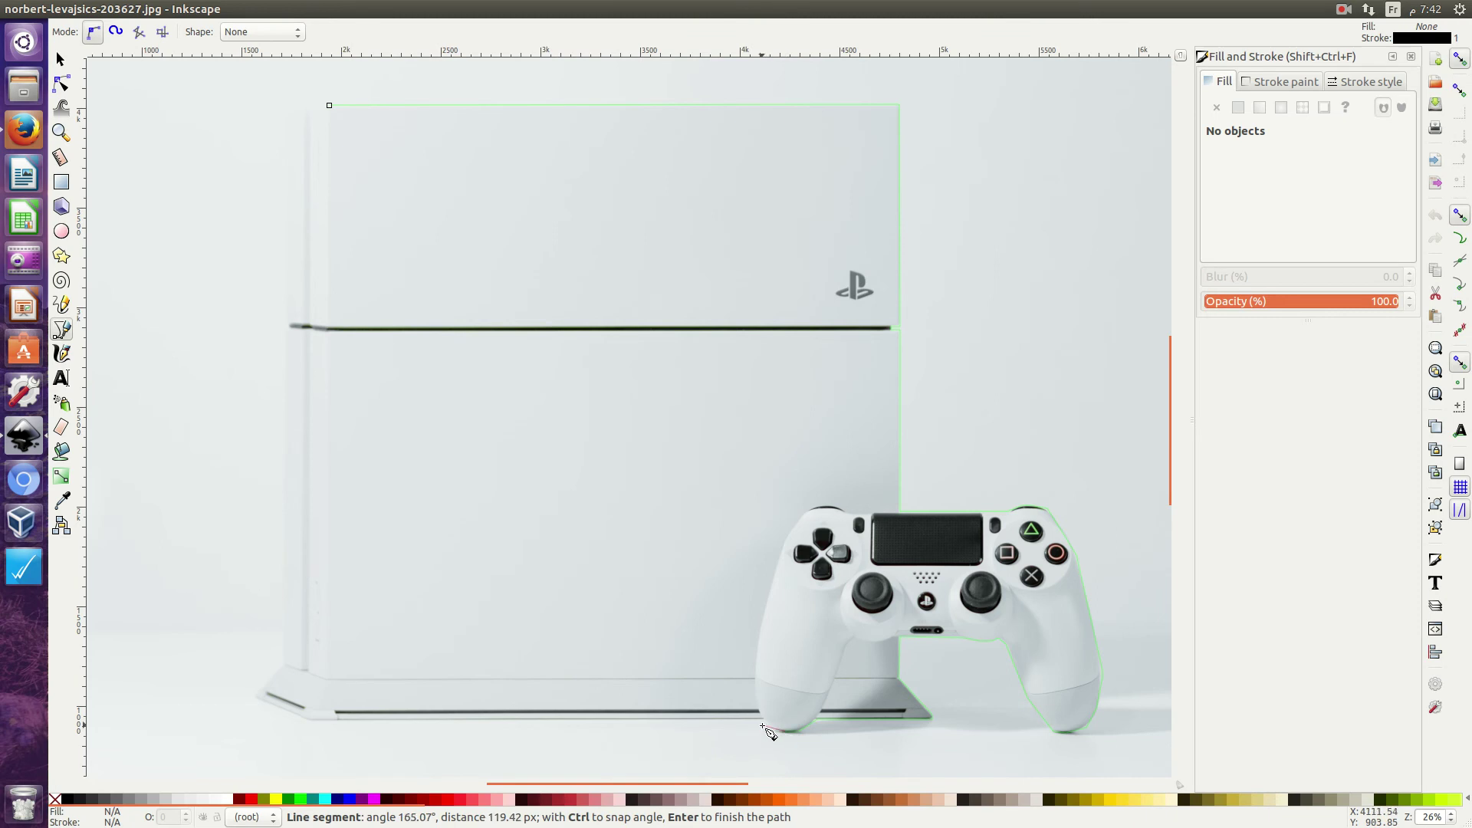
{"action": "left_click", "coordinate": [769, 726]}
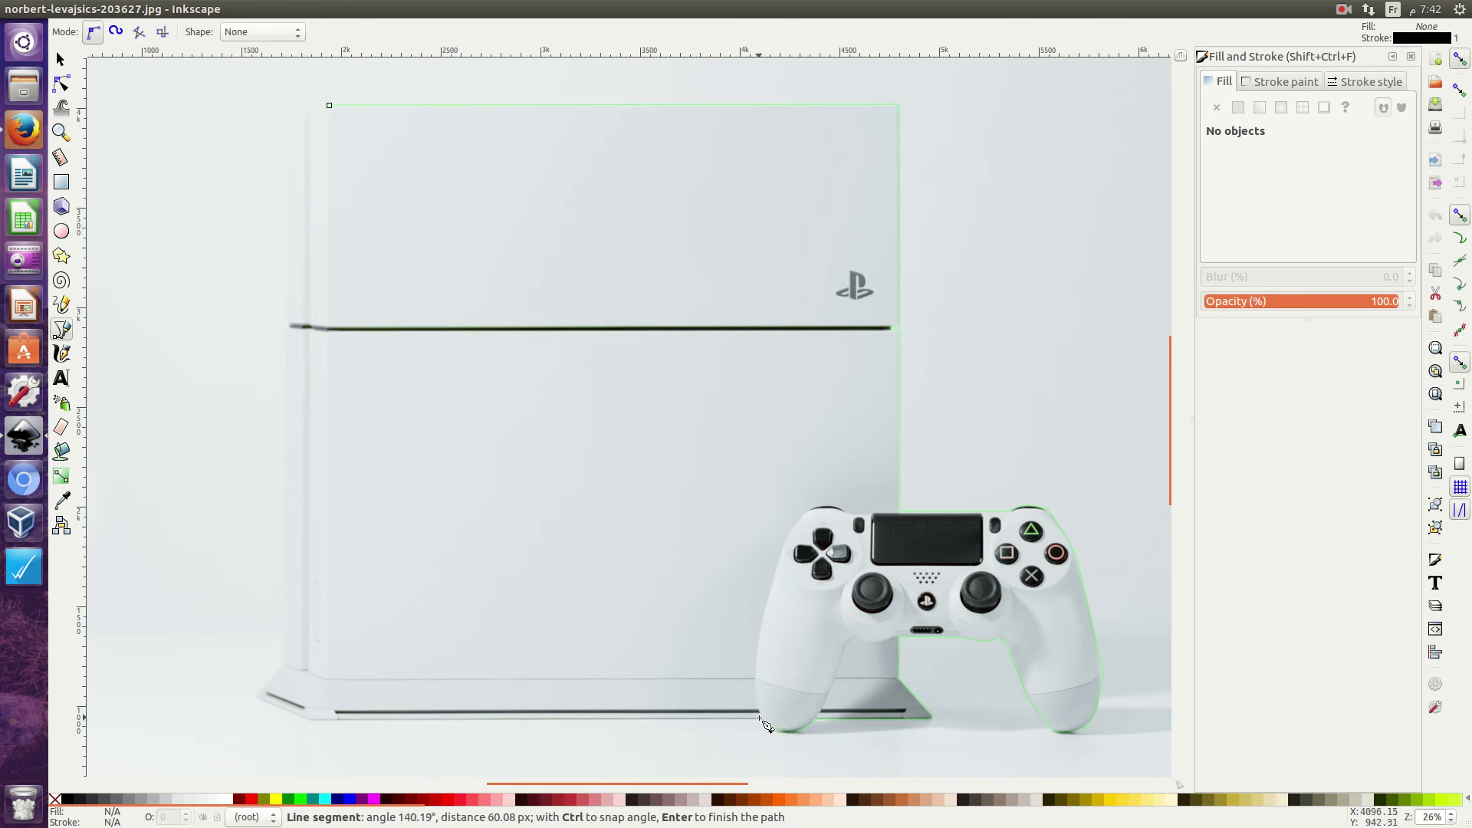
{"action": "left_click", "coordinate": [747, 717]}
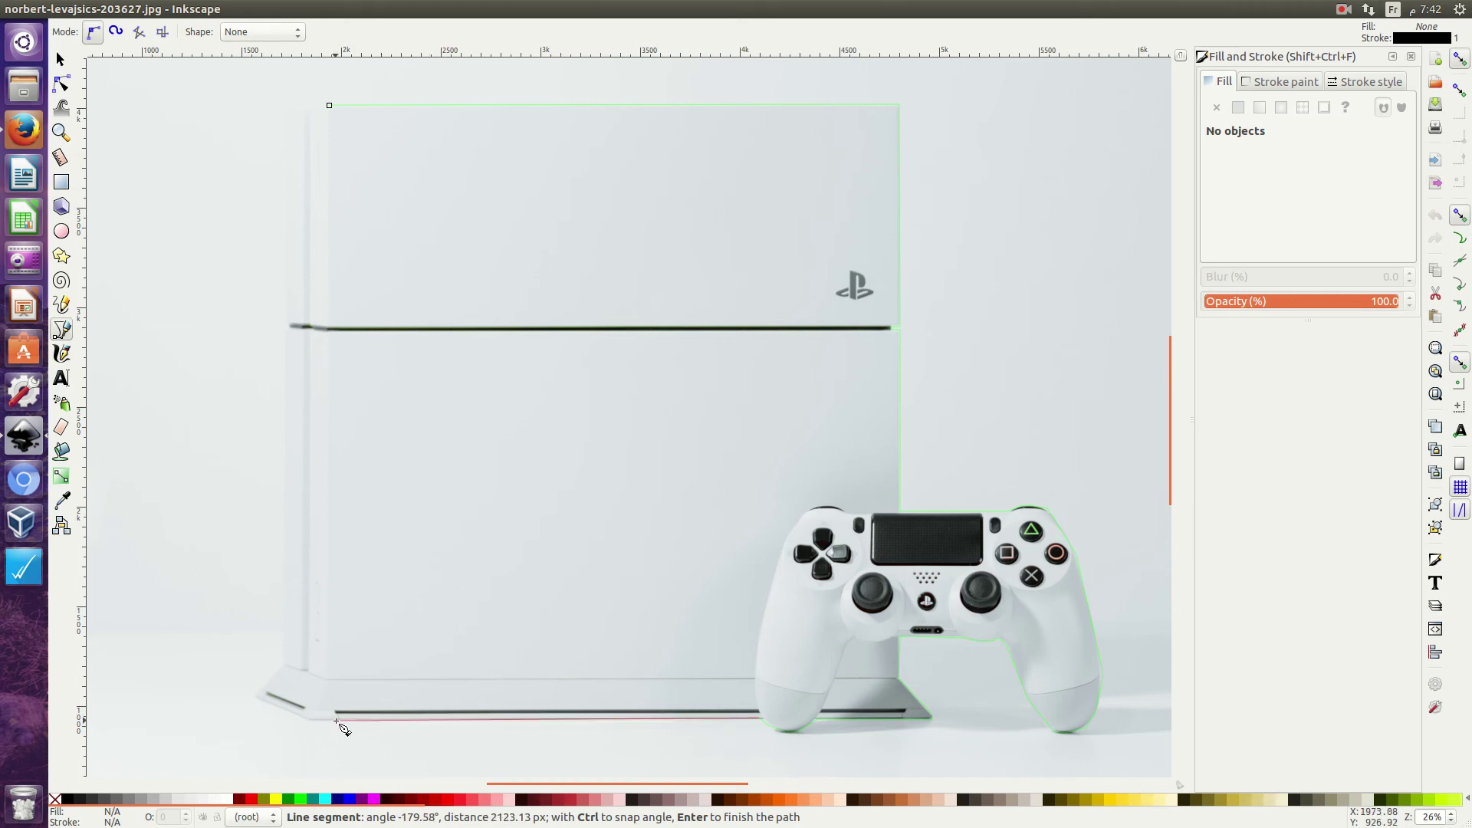
Trace the console base leftward, around the stand's left corner, and up to the top-left corner
{"action": "left_click", "coordinate": [337, 719]}
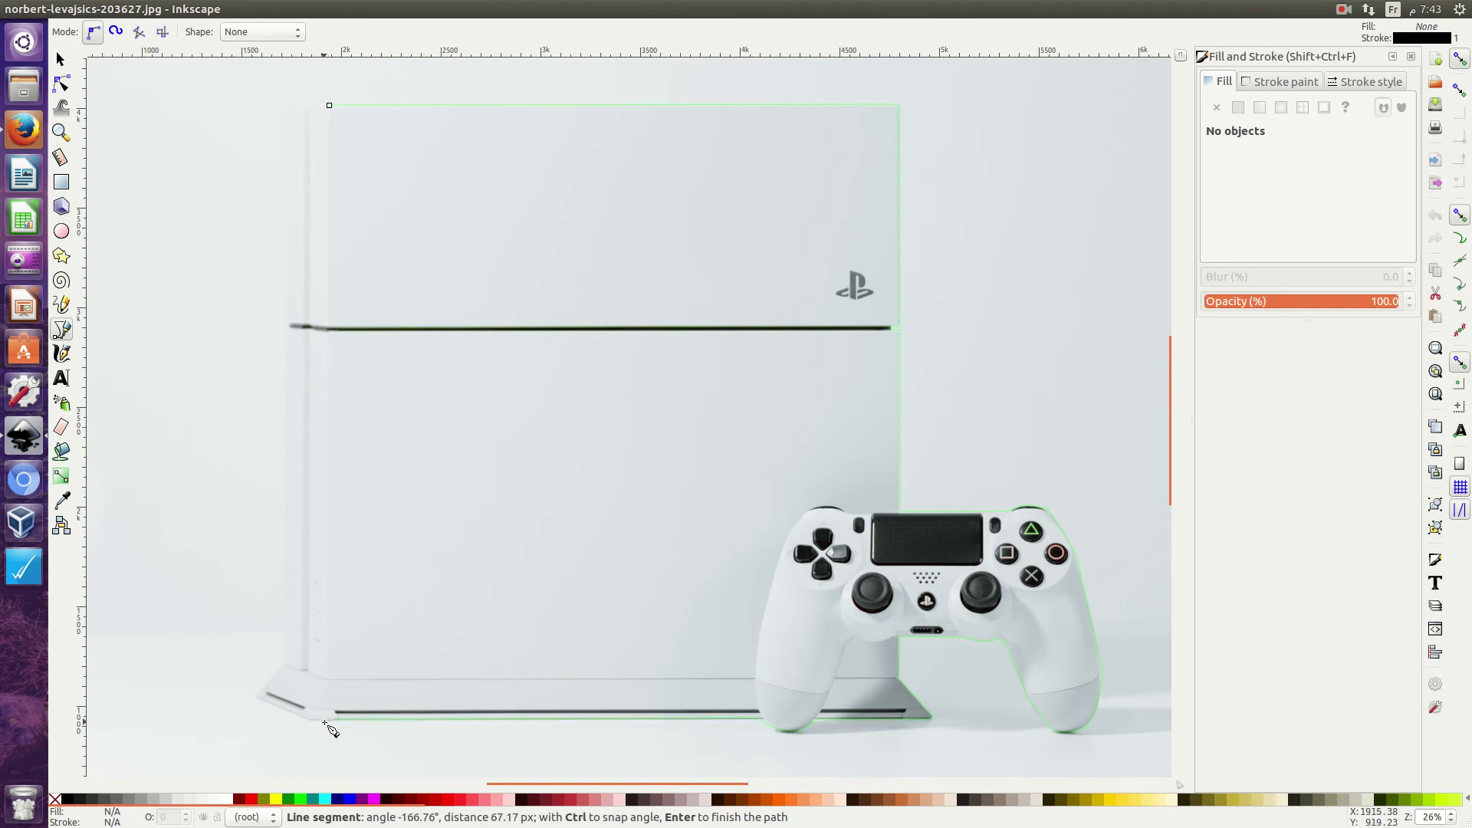
{"action": "left_click", "coordinate": [256, 700]}
{"action": "left_click", "coordinate": [261, 690]}
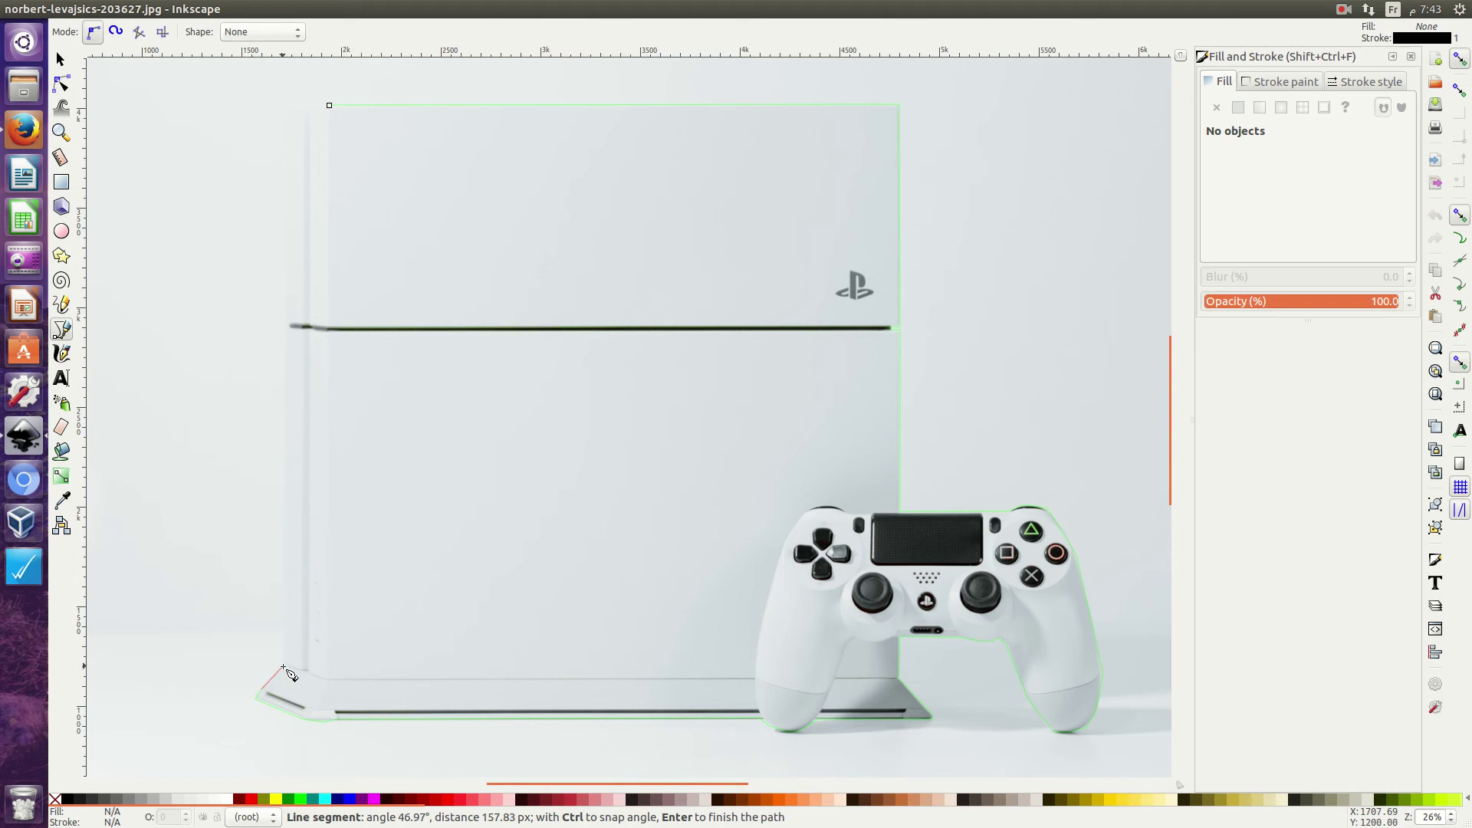
{"action": "left_click", "coordinate": [283, 667]}
{"action": "left_click", "coordinate": [287, 329]}
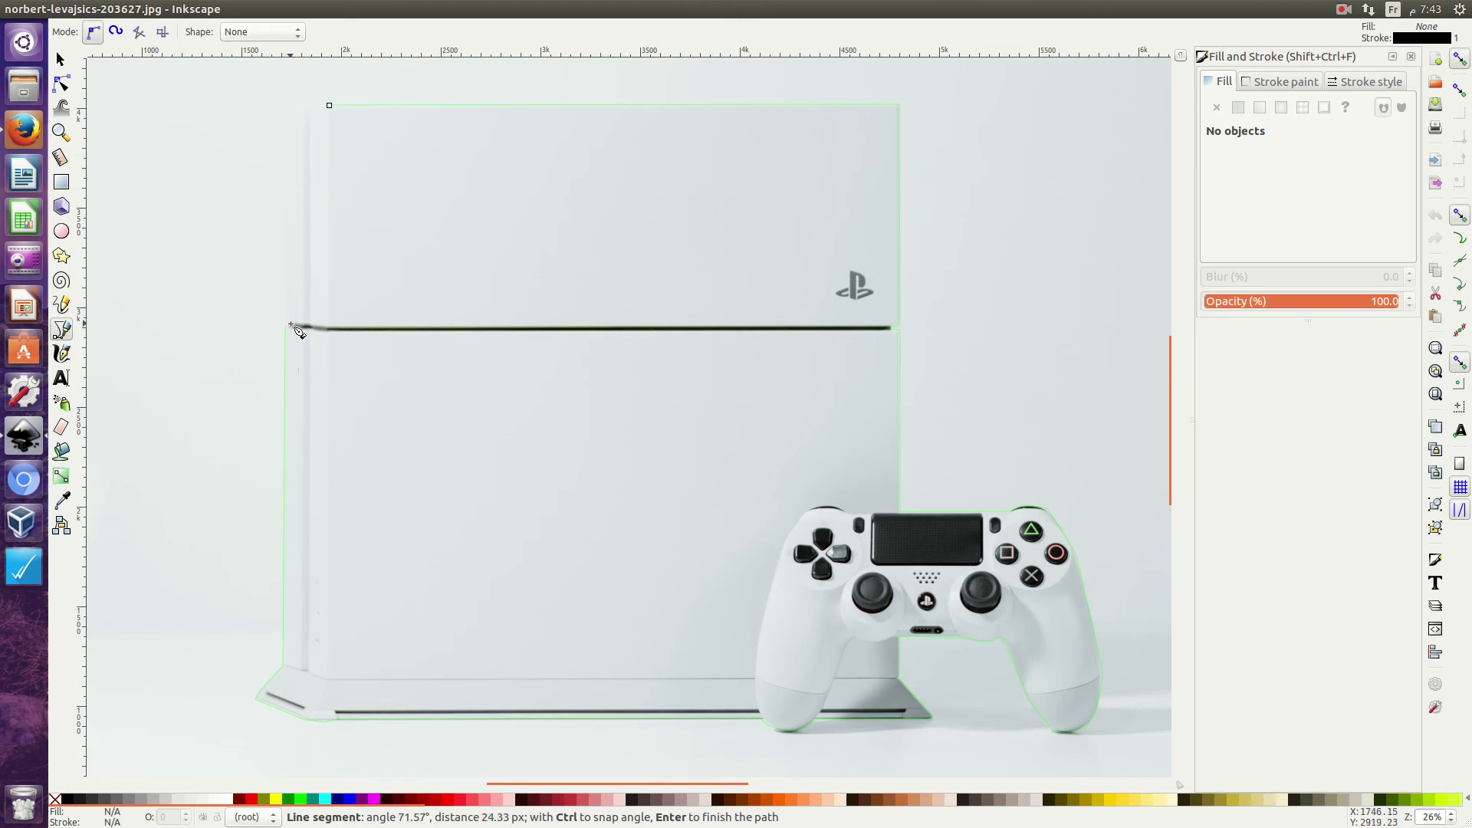
{"action": "left_click", "coordinate": [286, 324]}
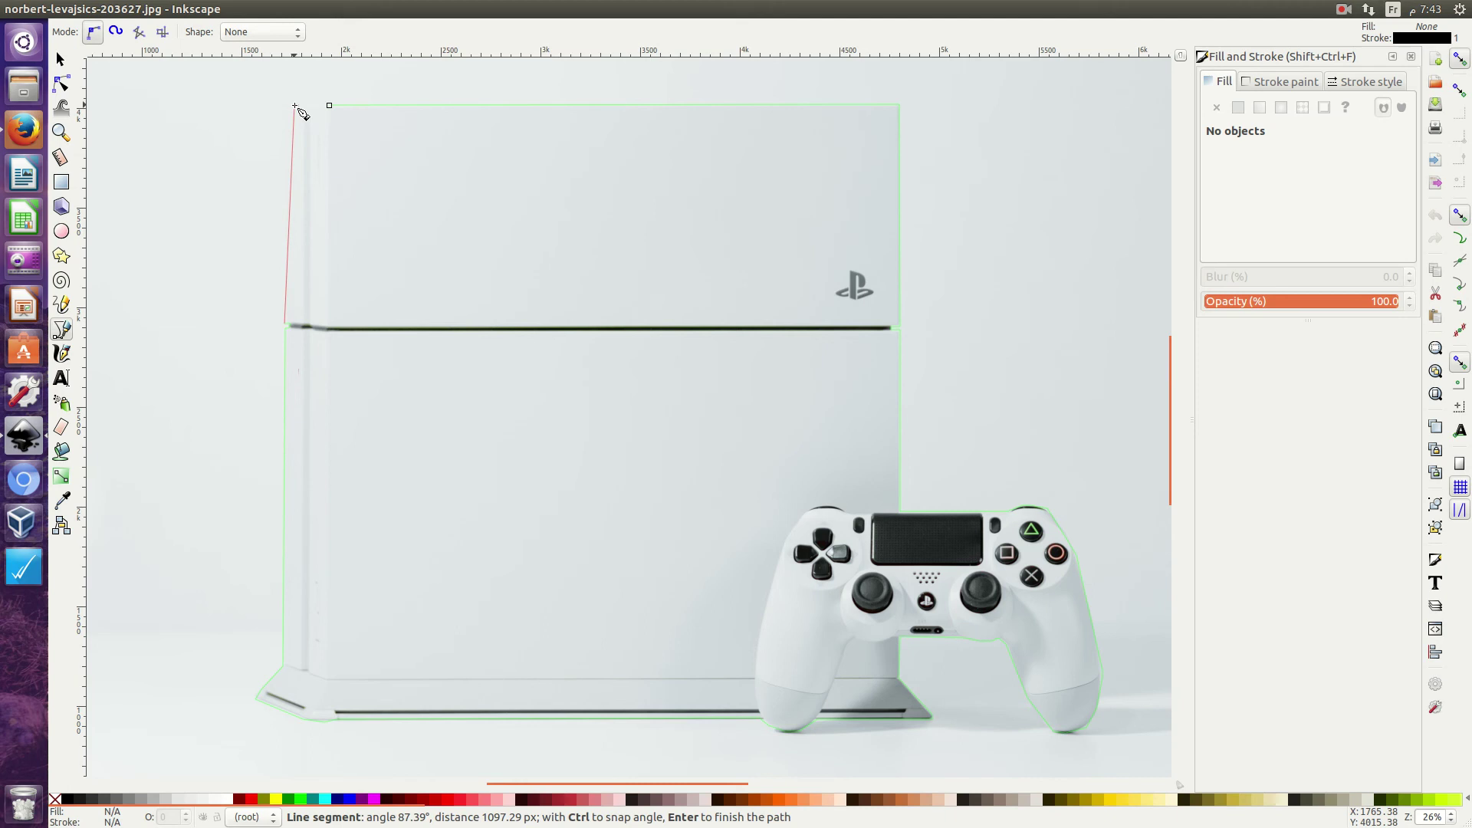
{"action": "left_click", "coordinate": [295, 115]}
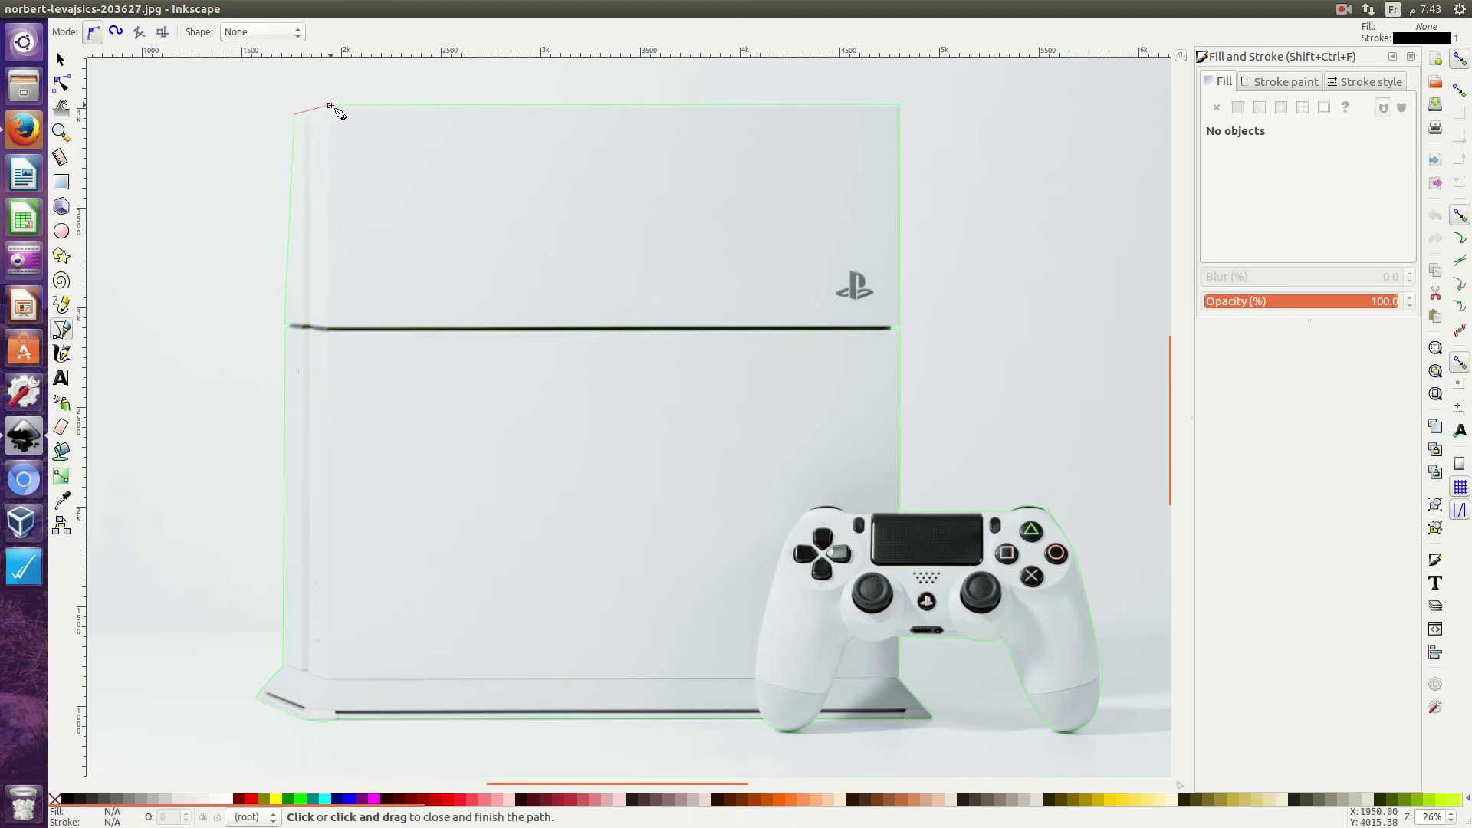
Close the path at its starting node and switch to the Selector tool
{"action": "left_click", "coordinate": [330, 105]}
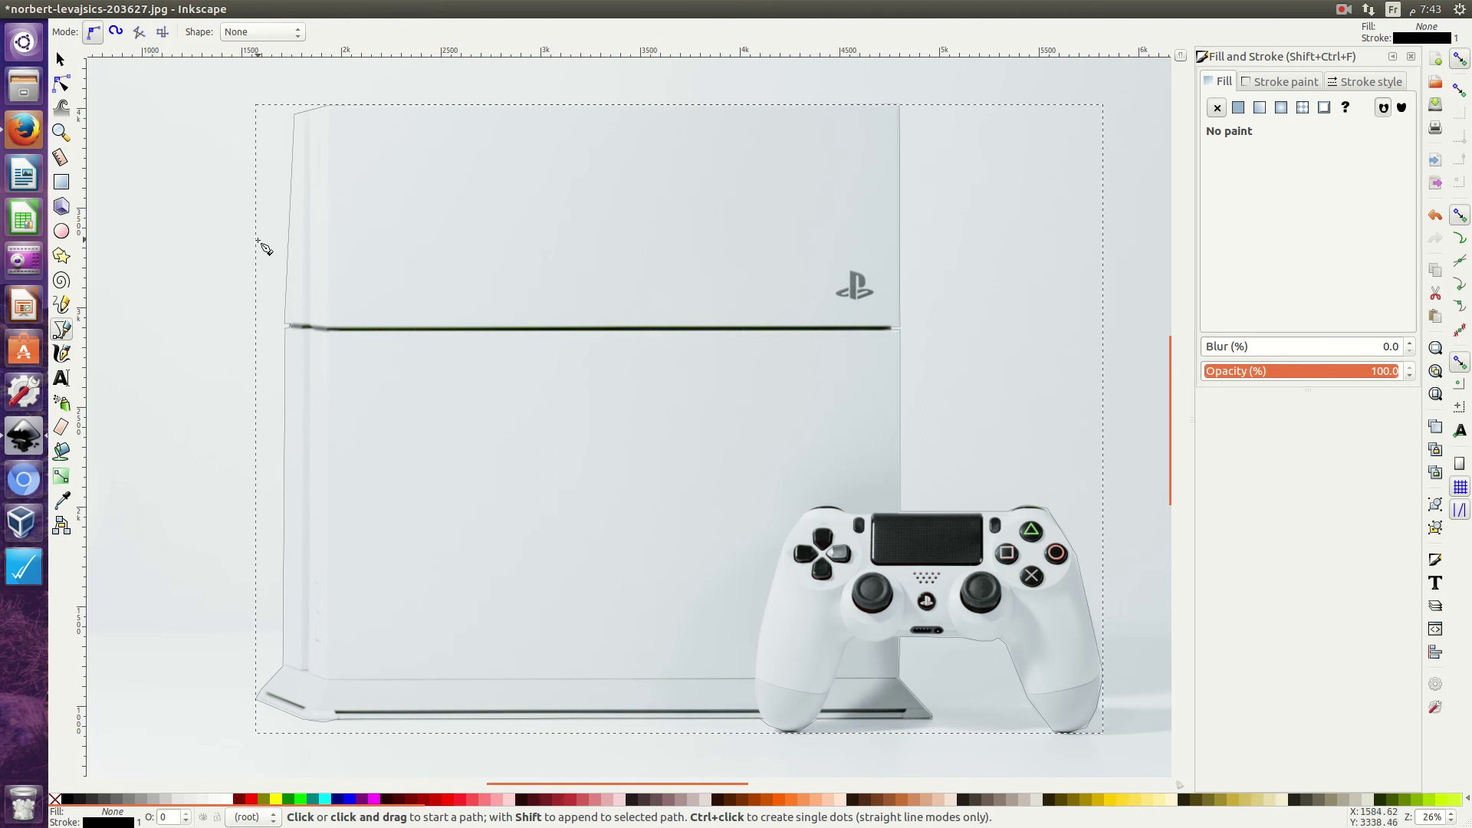
{"action": "left_click", "coordinate": [63, 60]}
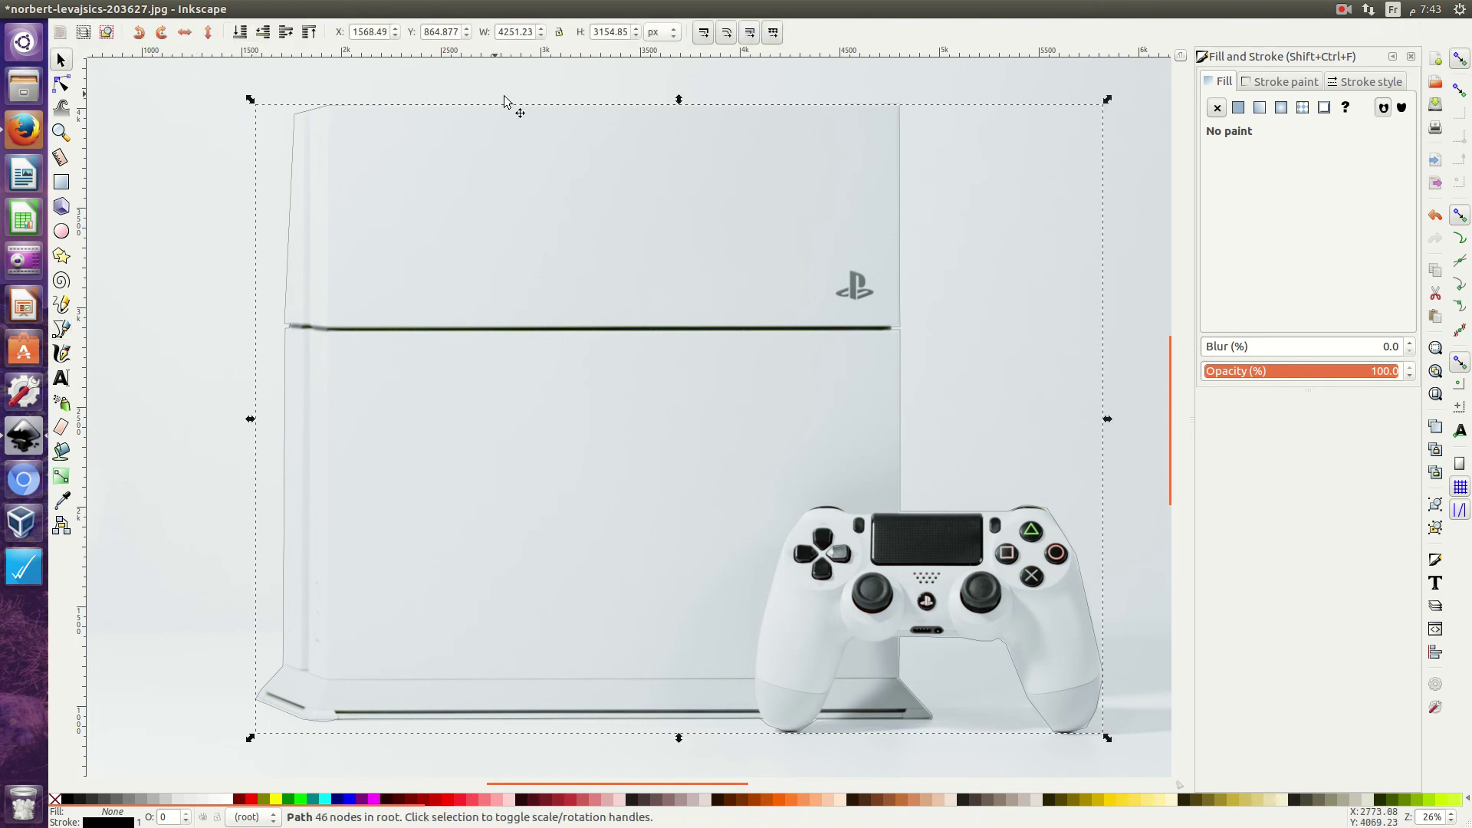
Give the 46-node traced outline a flat white fill (RGBA ffffffff) in Fill and Stroke
{"action": "left_click", "coordinate": [1238, 107]}
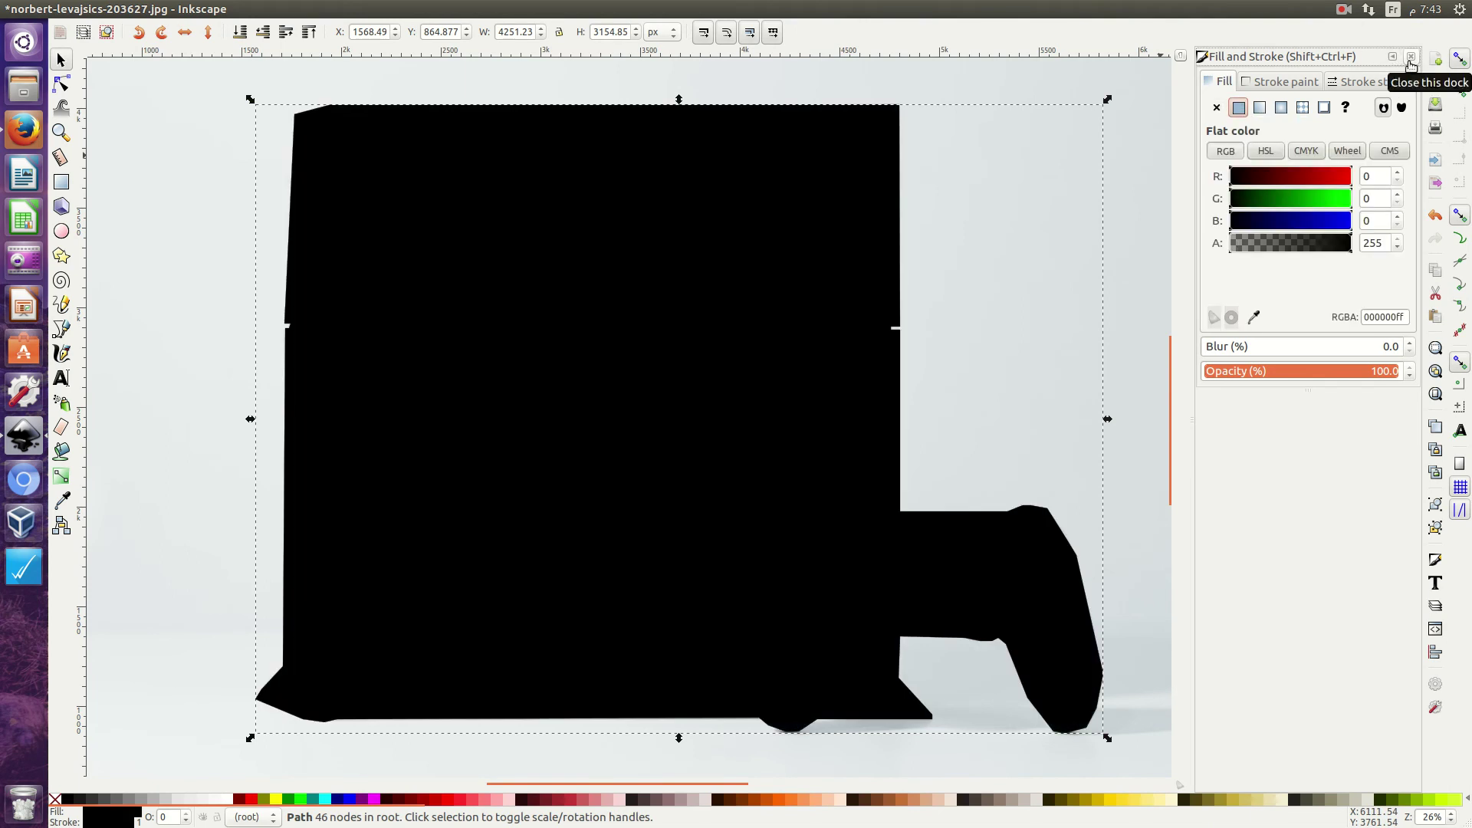
{"action": "left_click", "coordinate": [1217, 109]}
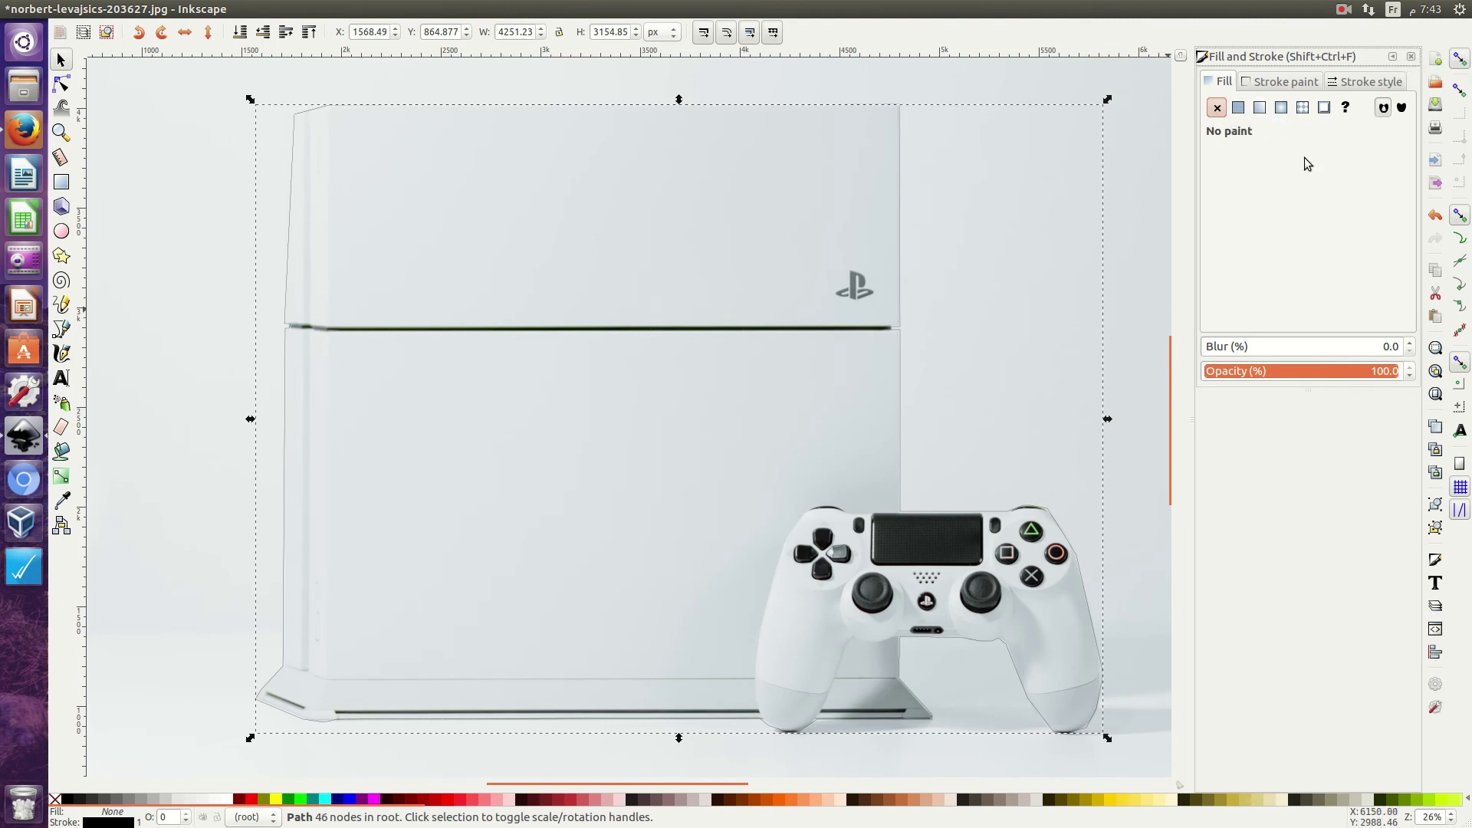
{"action": "left_click", "coordinate": [1410, 56]}
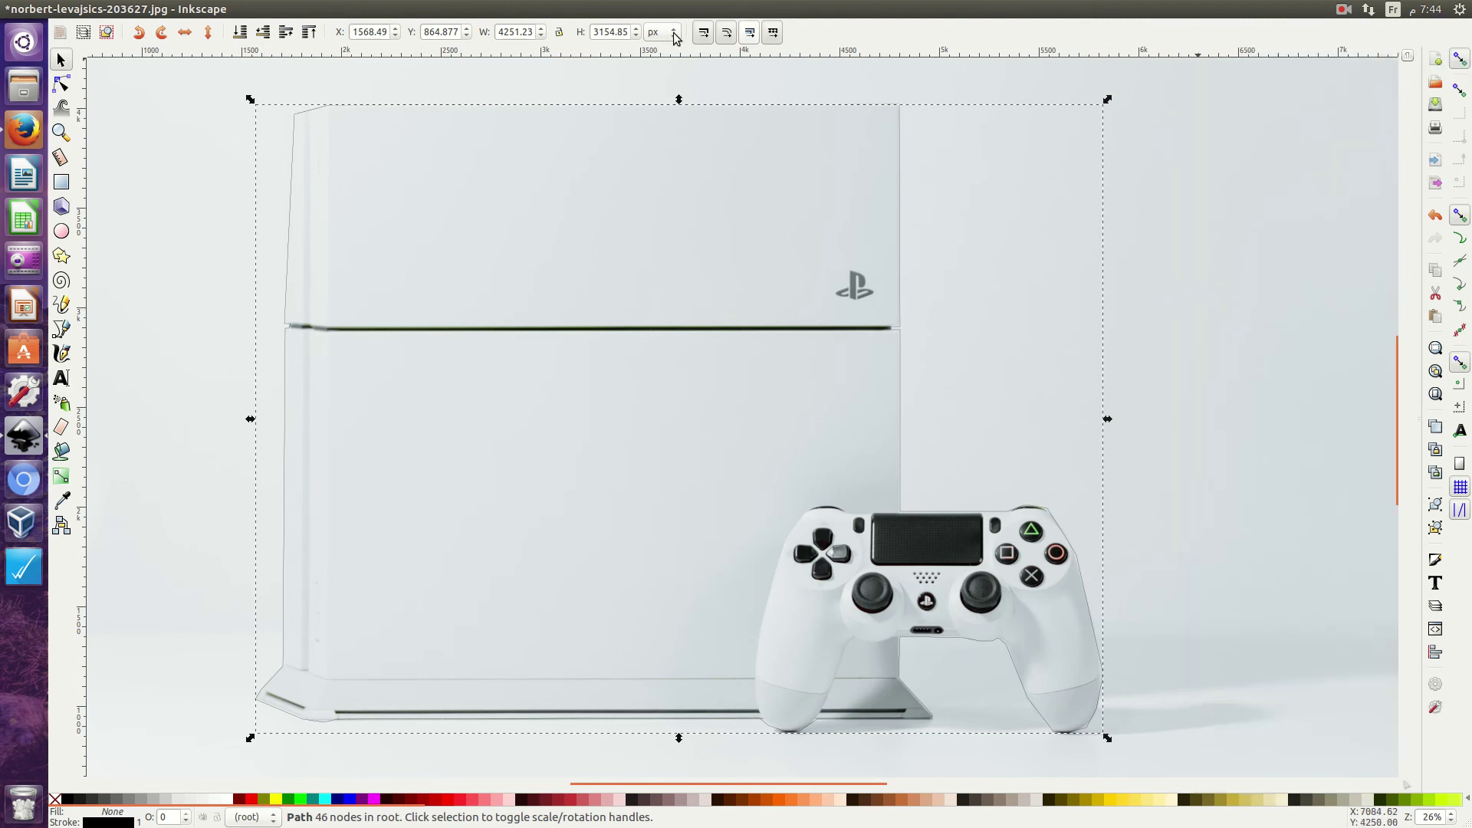
{"action": "mouse_move", "coordinate": [345, 10]}
{"action": "left_click", "coordinate": [204, 9]}
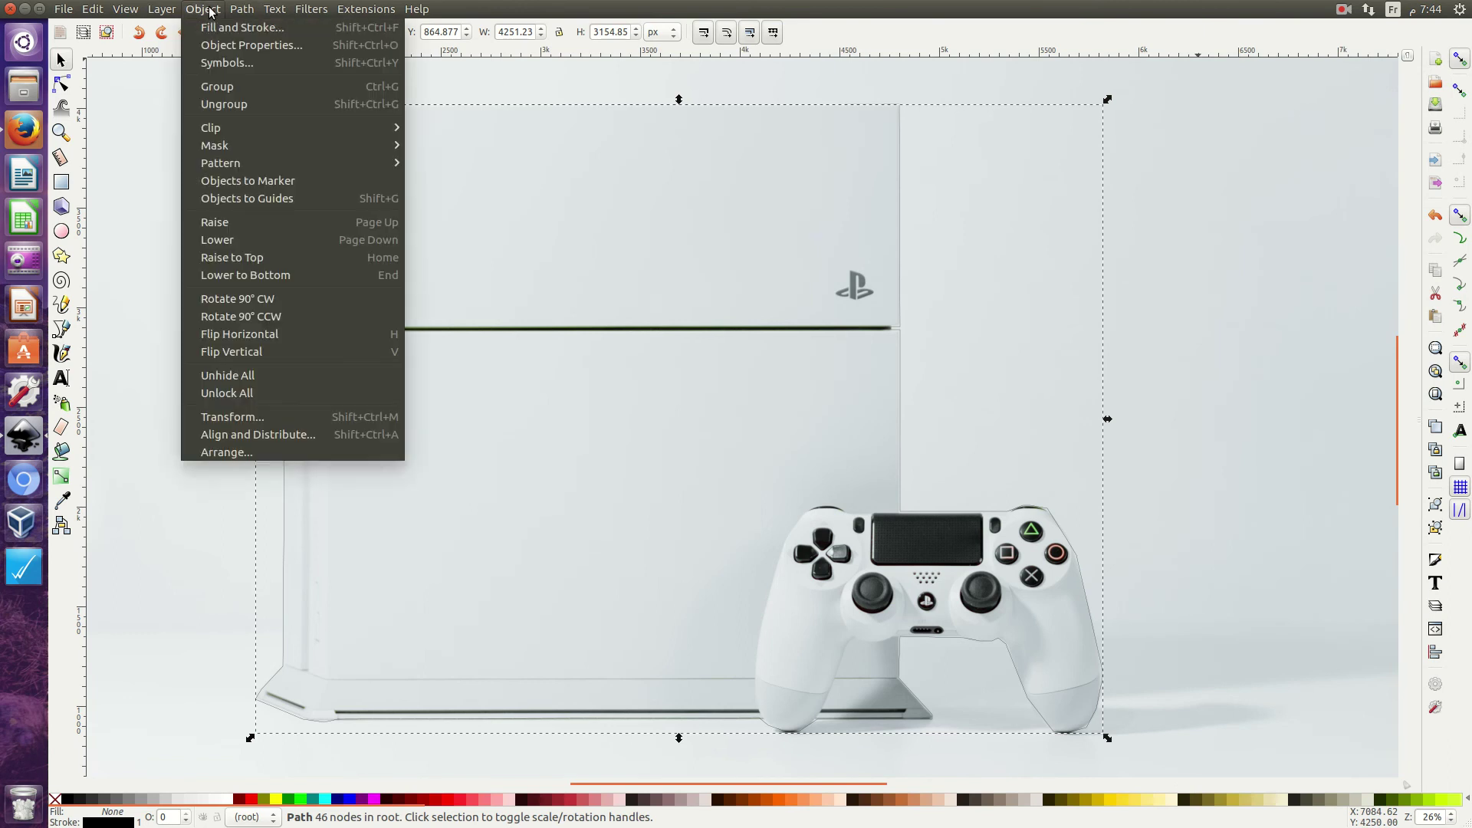
{"action": "left_click", "coordinate": [359, 29]}
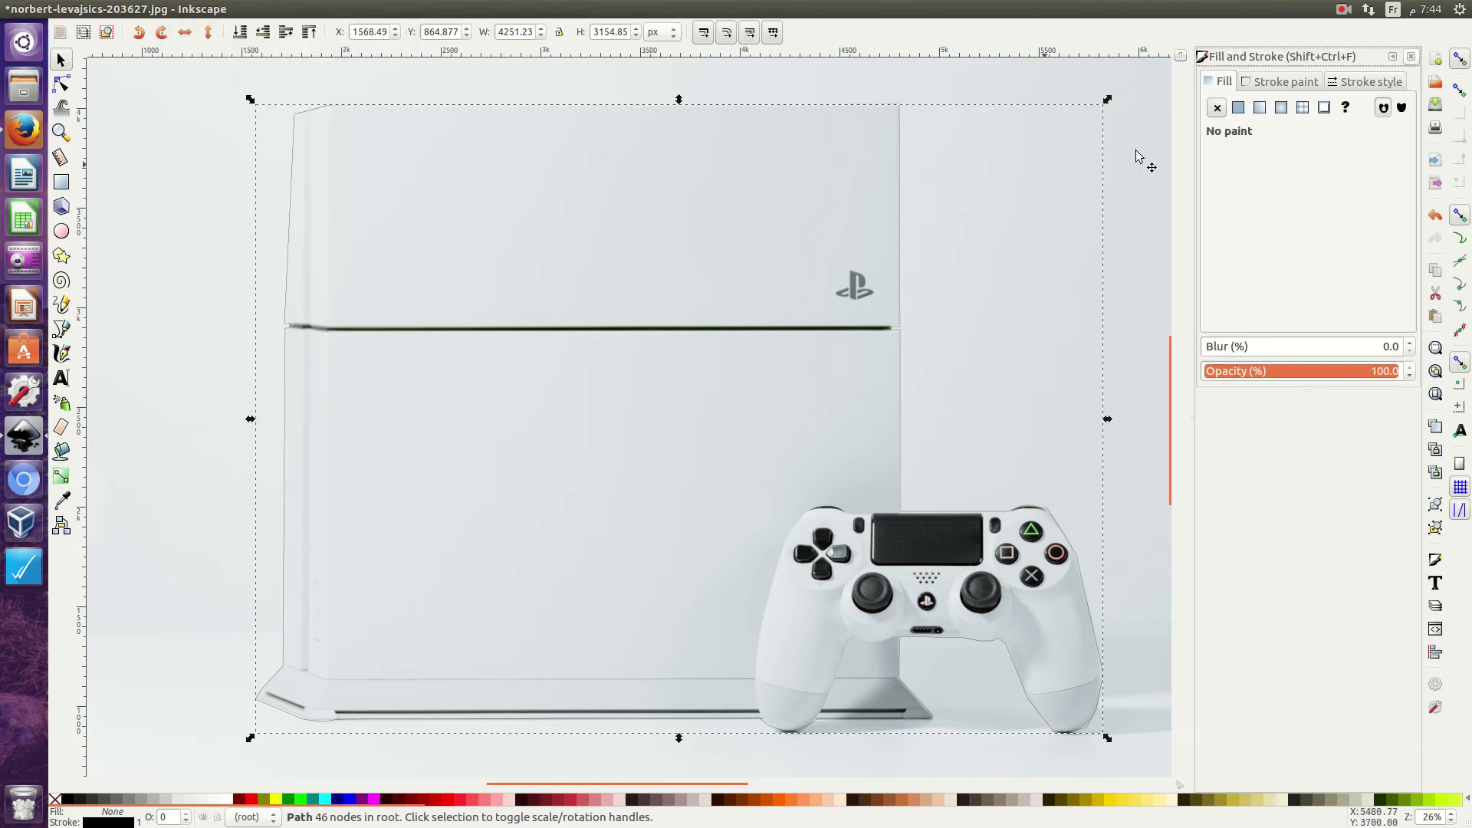
{"action": "left_click", "coordinate": [1239, 107]}
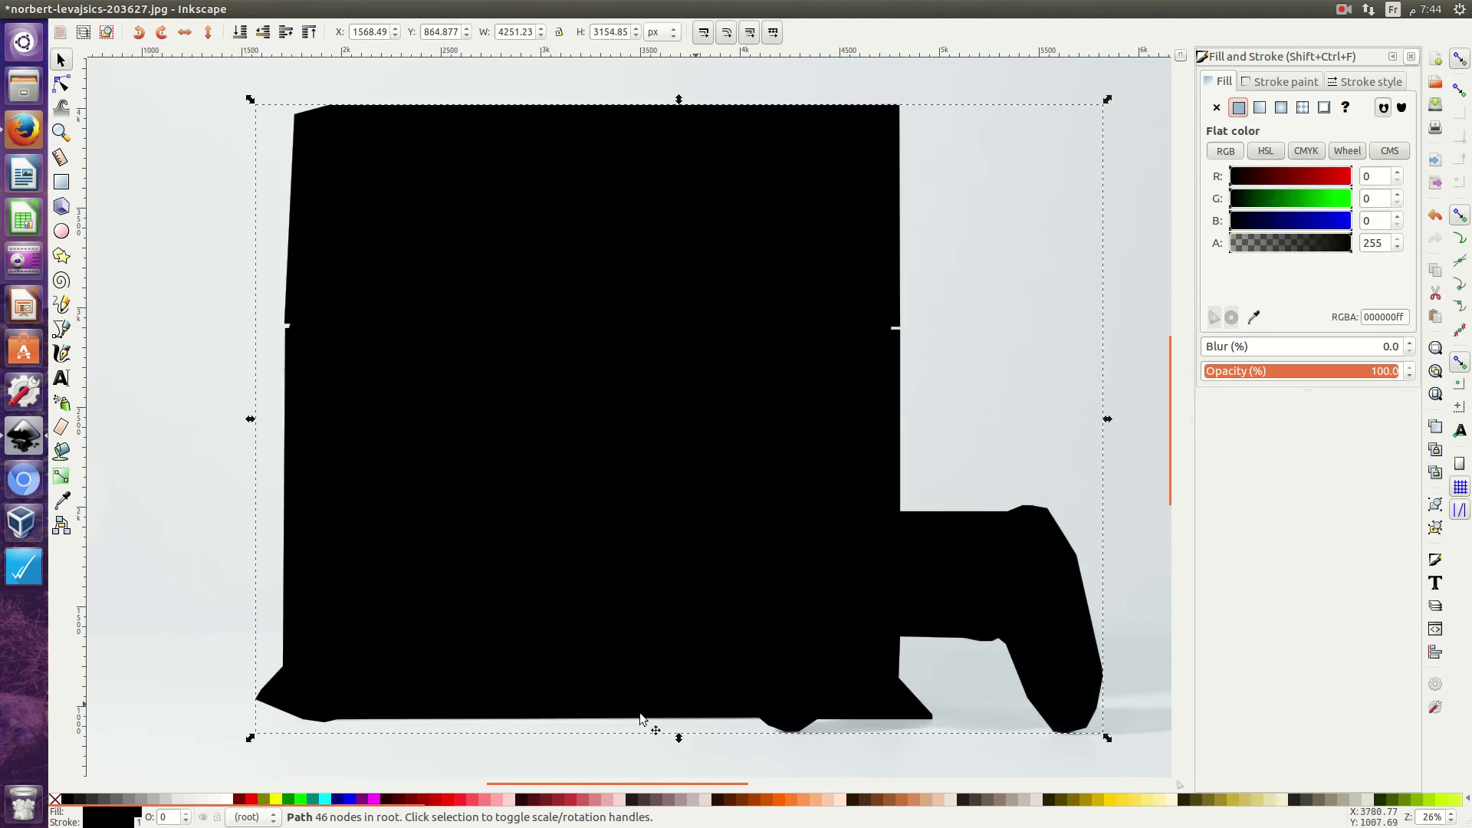
{"action": "left_click", "coordinate": [227, 798]}
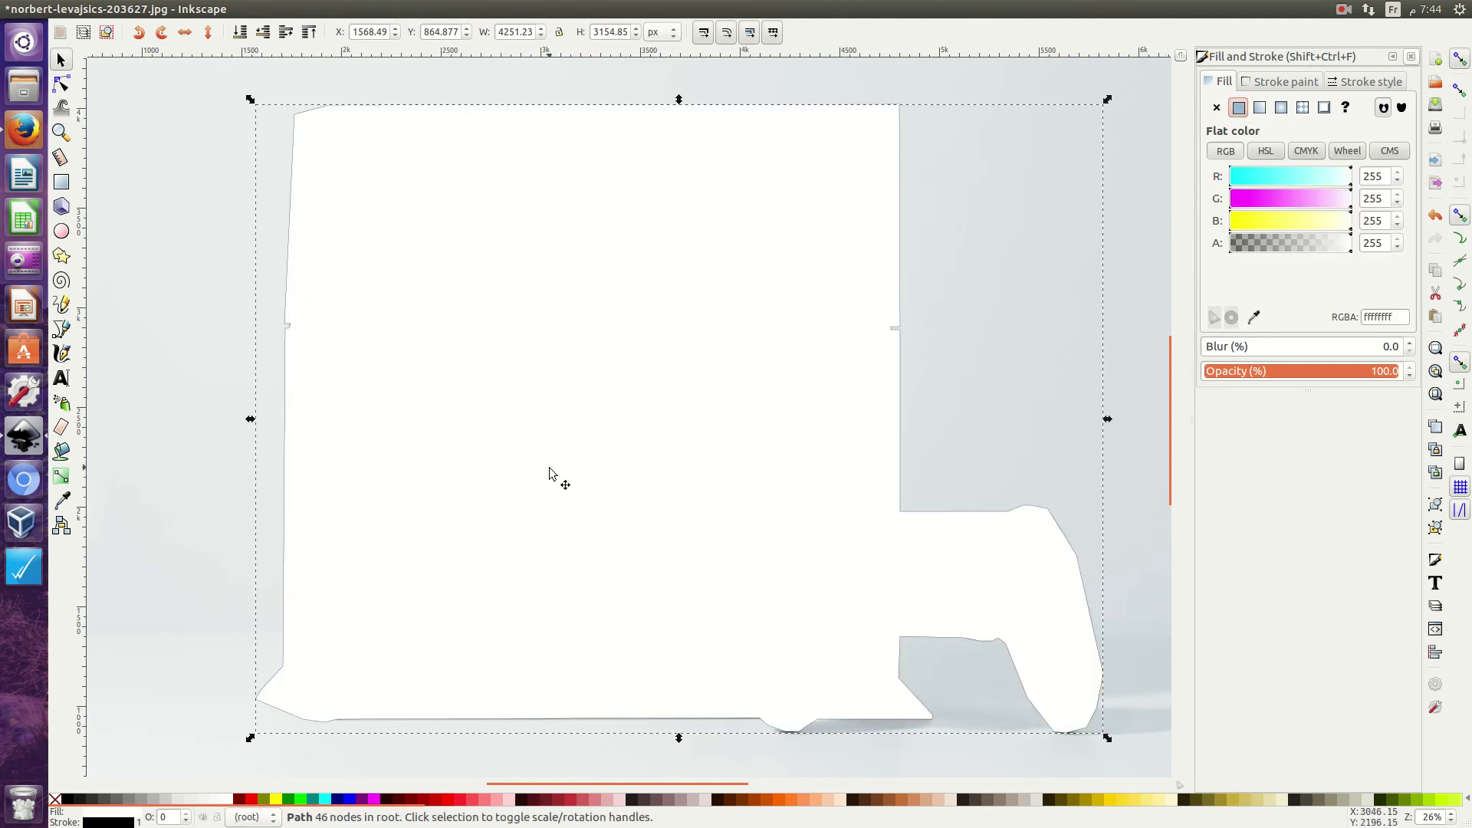
{"action": "scroll", "coordinate": [549, 474], "scroll_direction": "up", "scroll_amount": 6}
{"action": "scroll", "coordinate": [549, 473], "scroll_direction": "up", "scroll_amount": 4}
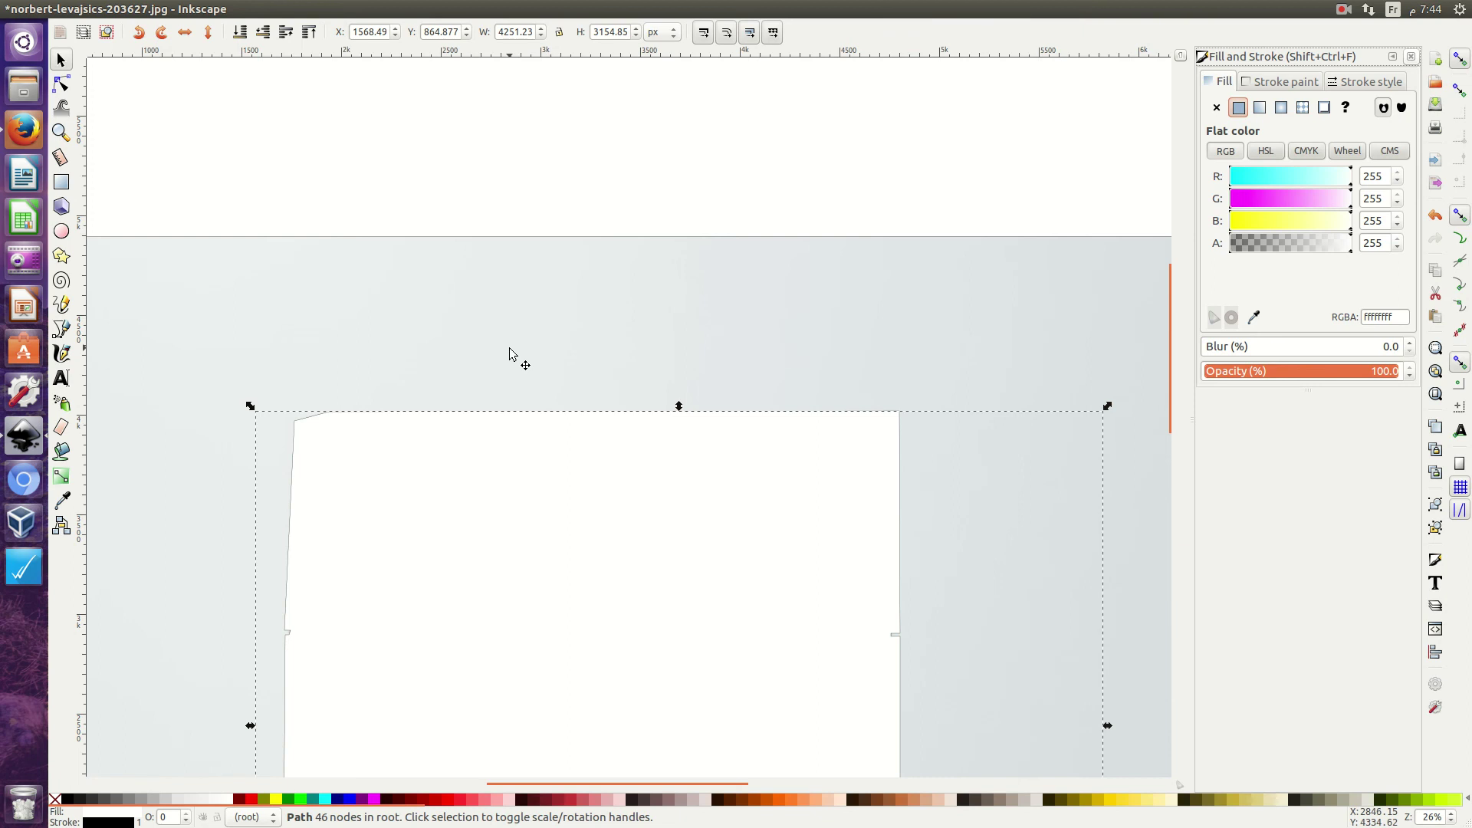
{"action": "left_click", "coordinate": [1392, 11]}
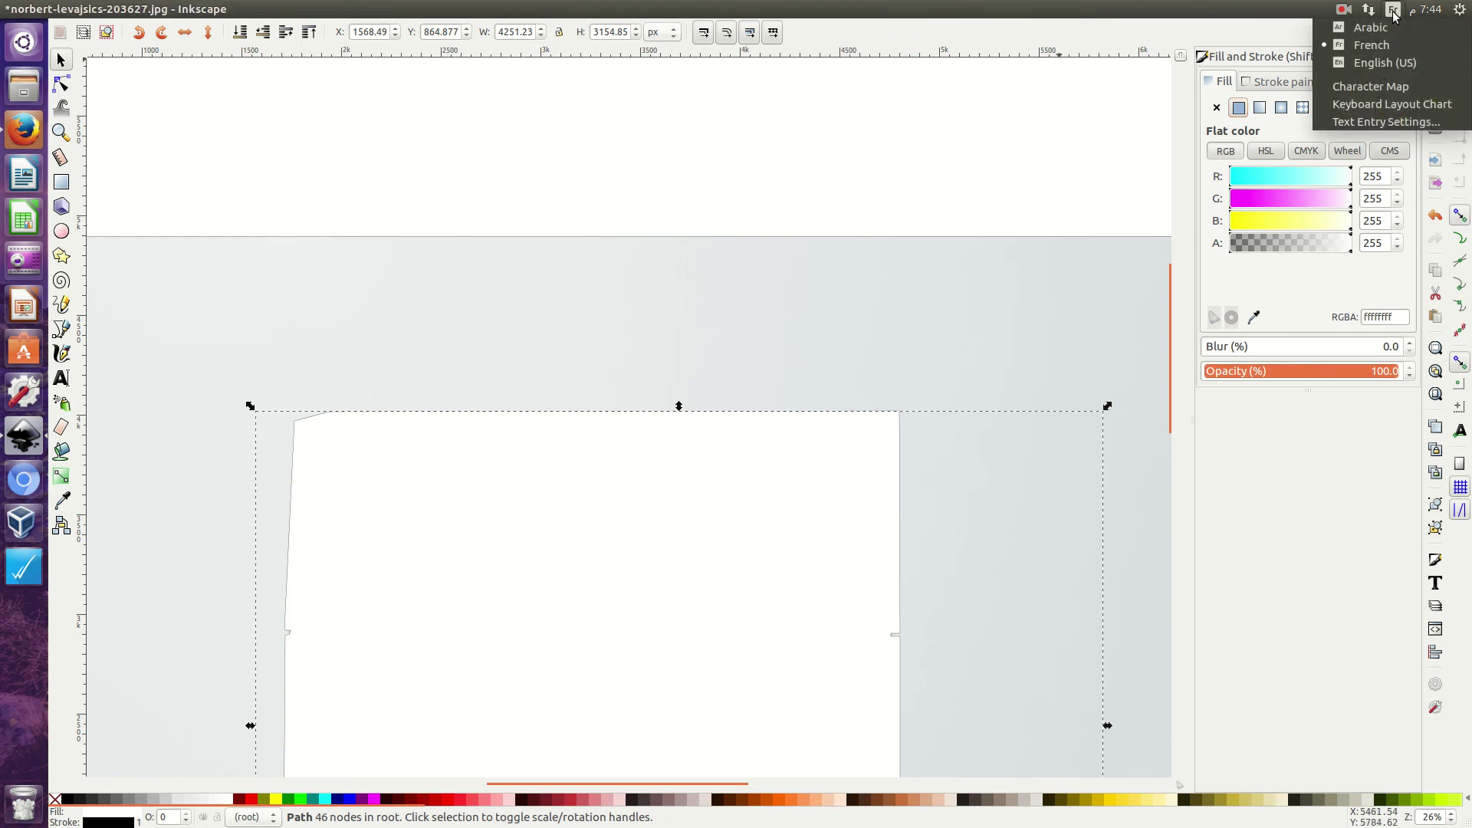
{"action": "left_click", "coordinate": [1401, 105]}
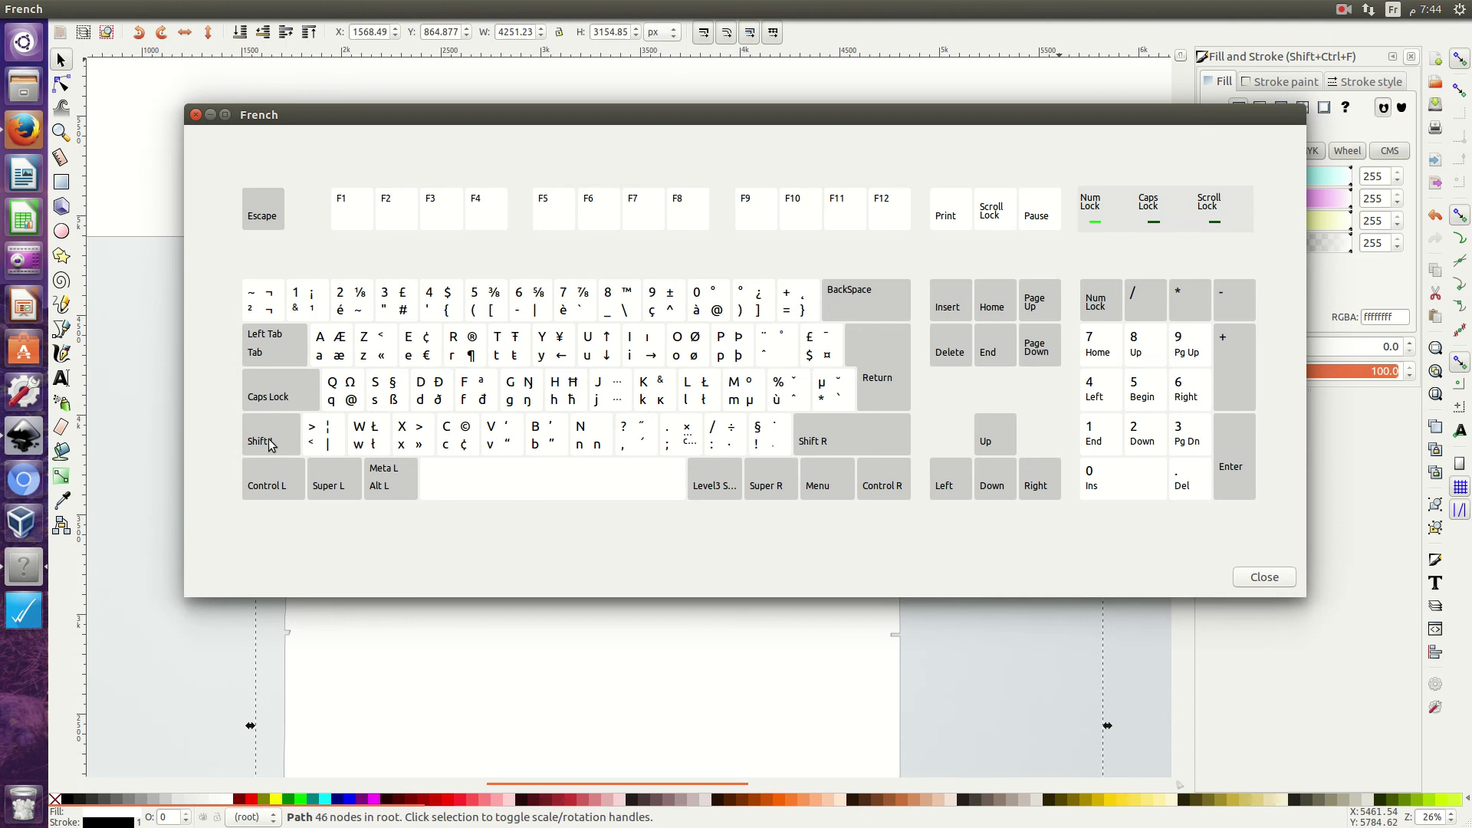
{"action": "left_click", "coordinate": [197, 115]}
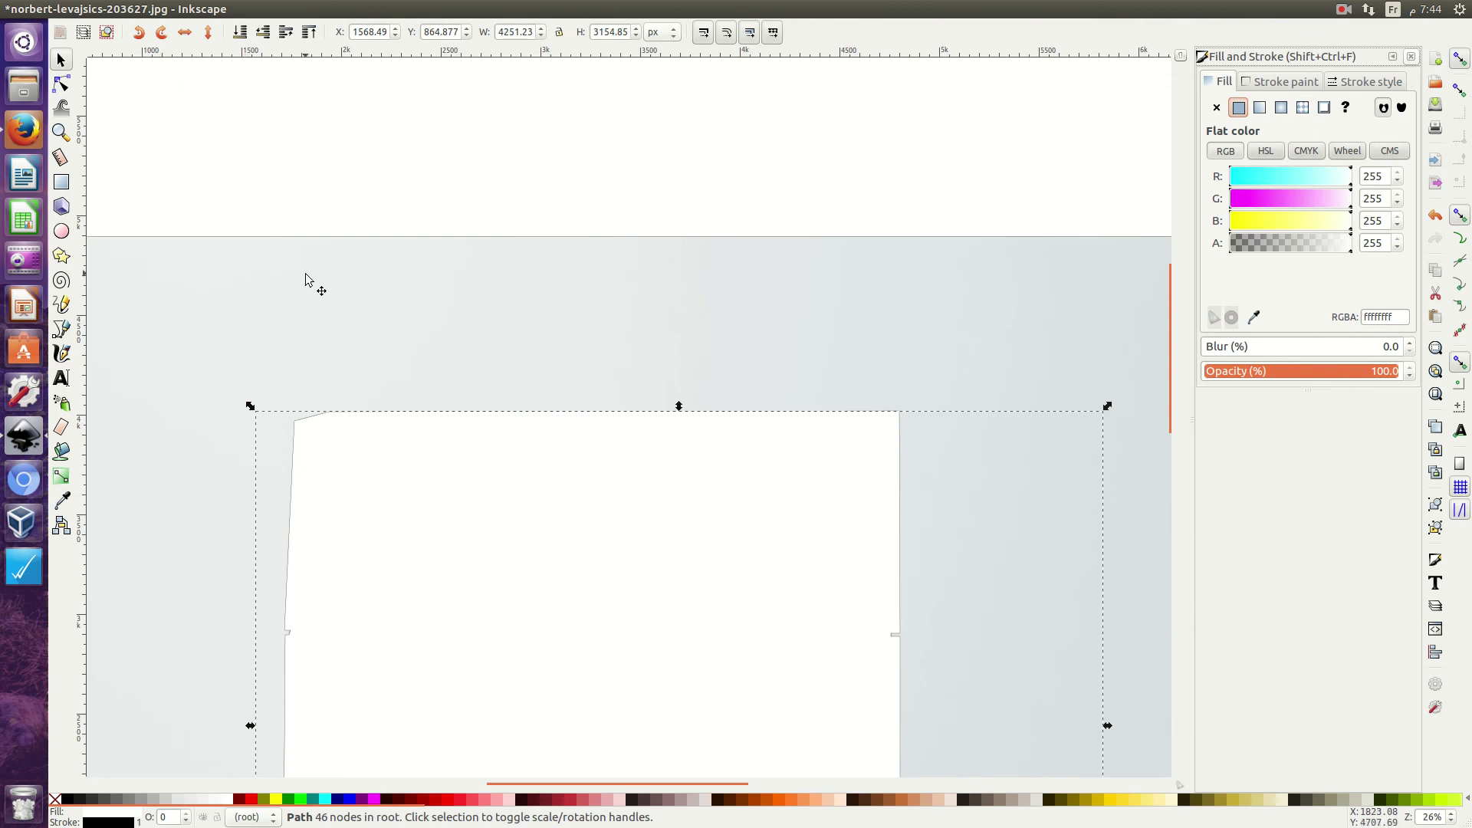
Select the photo with the traced path and apply Object > Clip > Set
{"action": "left_click", "coordinate": [336, 276], "text": "shift"}
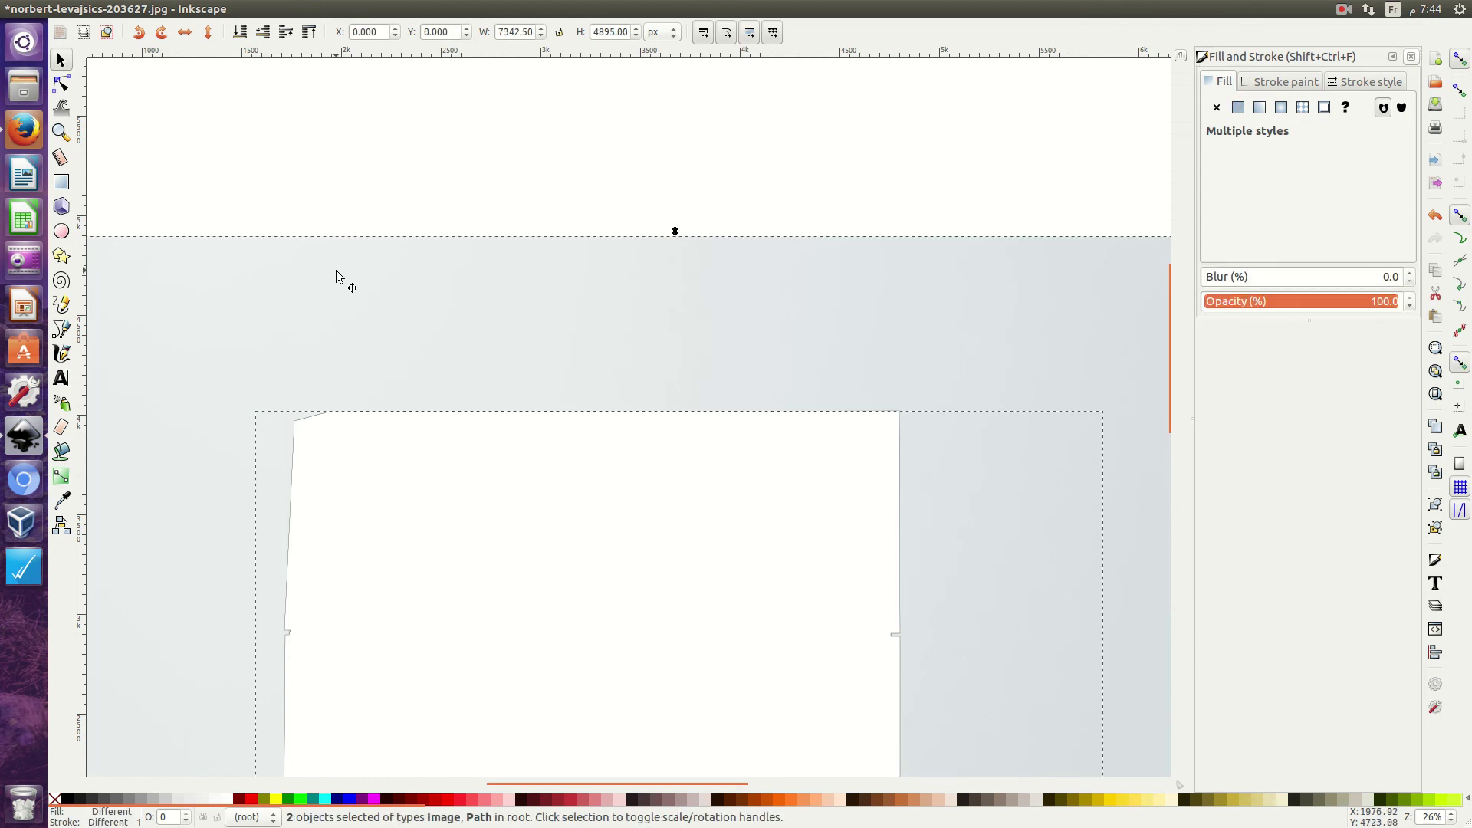
{"action": "scroll", "coordinate": [440, 431], "scroll_direction": "down", "scroll_amount": 2}
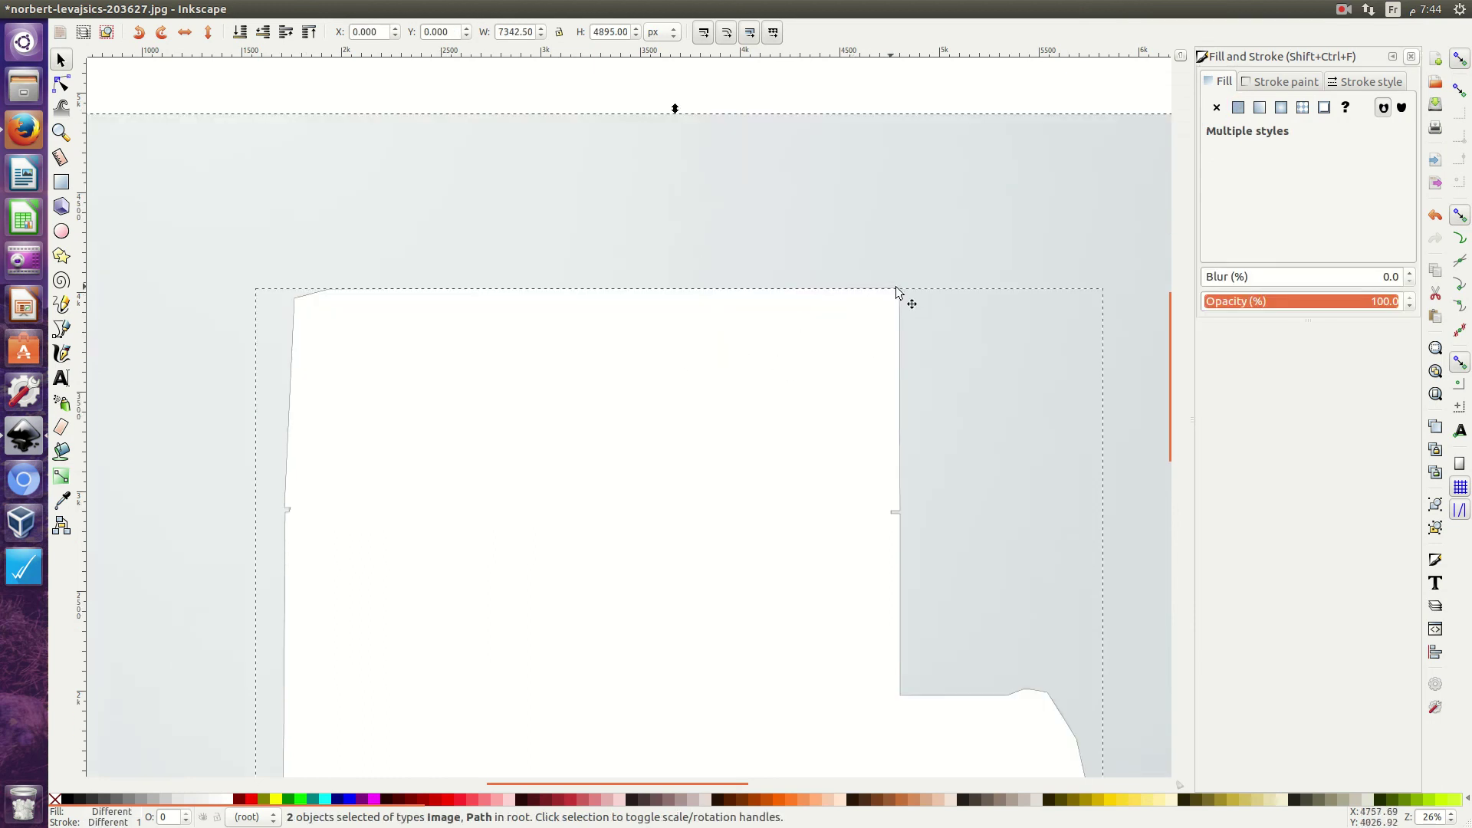
{"action": "scroll", "coordinate": [776, 193], "scroll_direction": "up", "scroll_amount": 3}
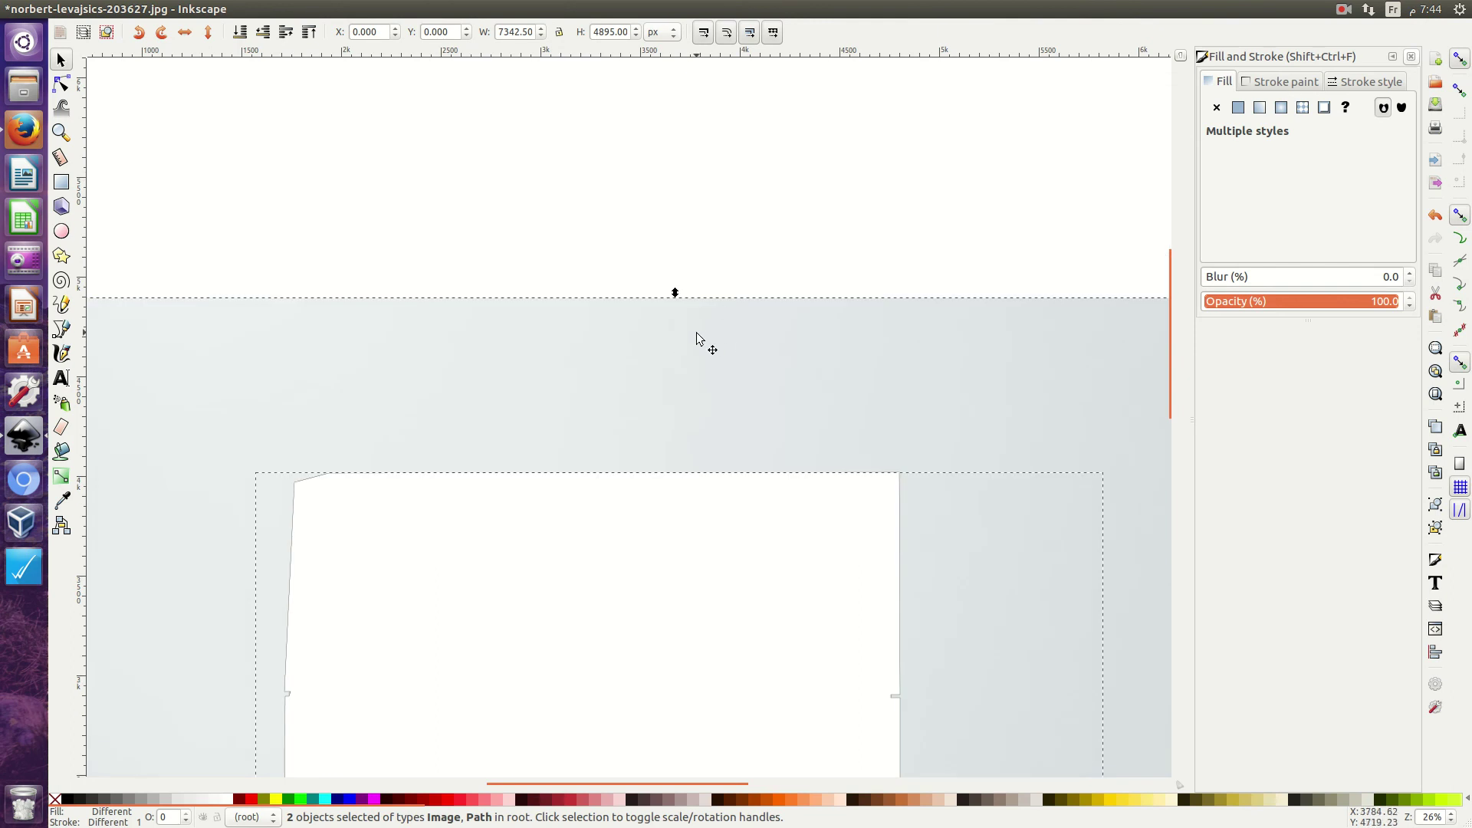
{"action": "mouse_move", "coordinate": [191, 9]}
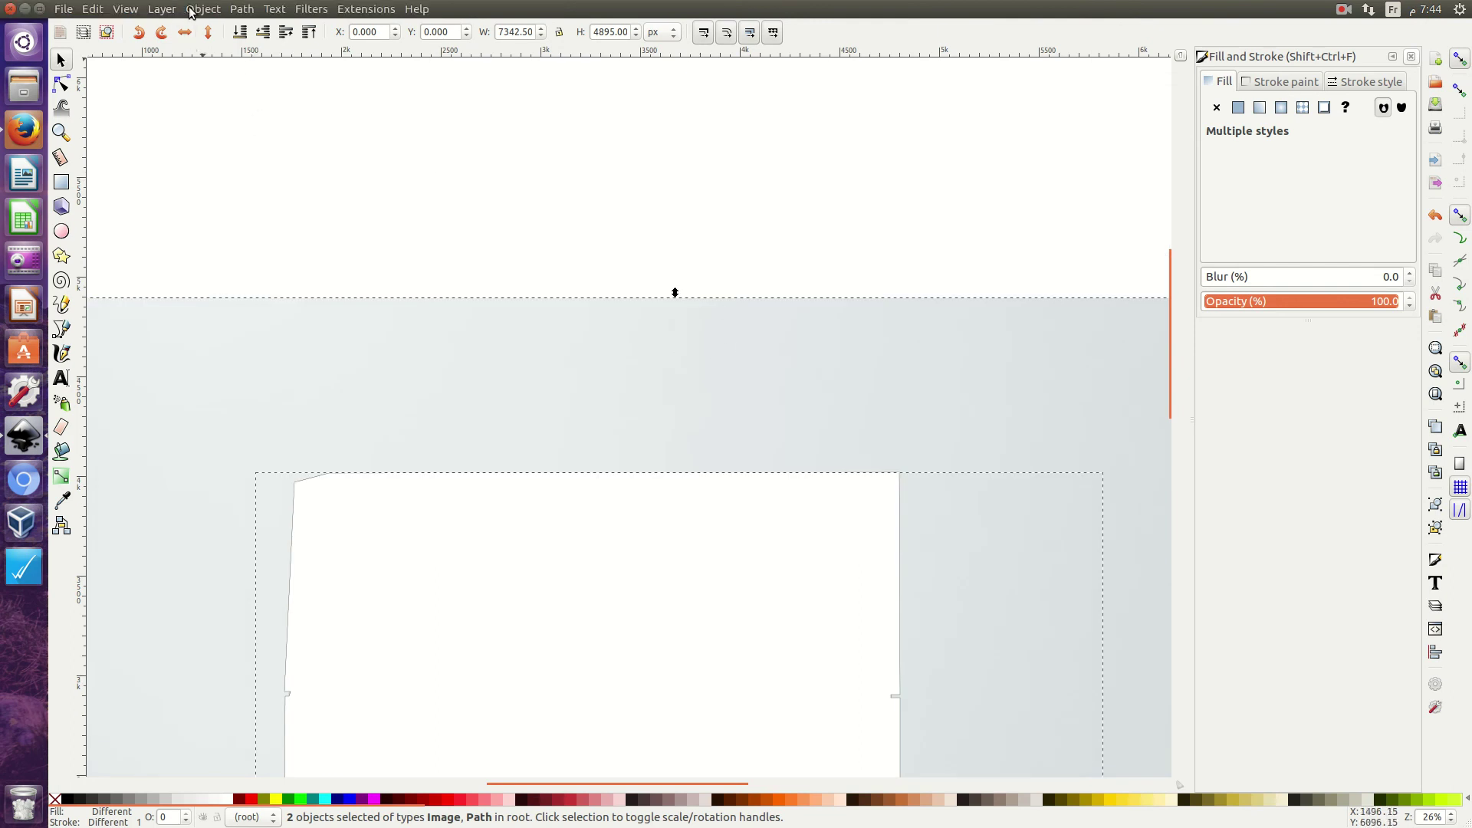
{"action": "left_click", "coordinate": [203, 10]}
{"action": "mouse_move", "coordinate": [212, 127]}
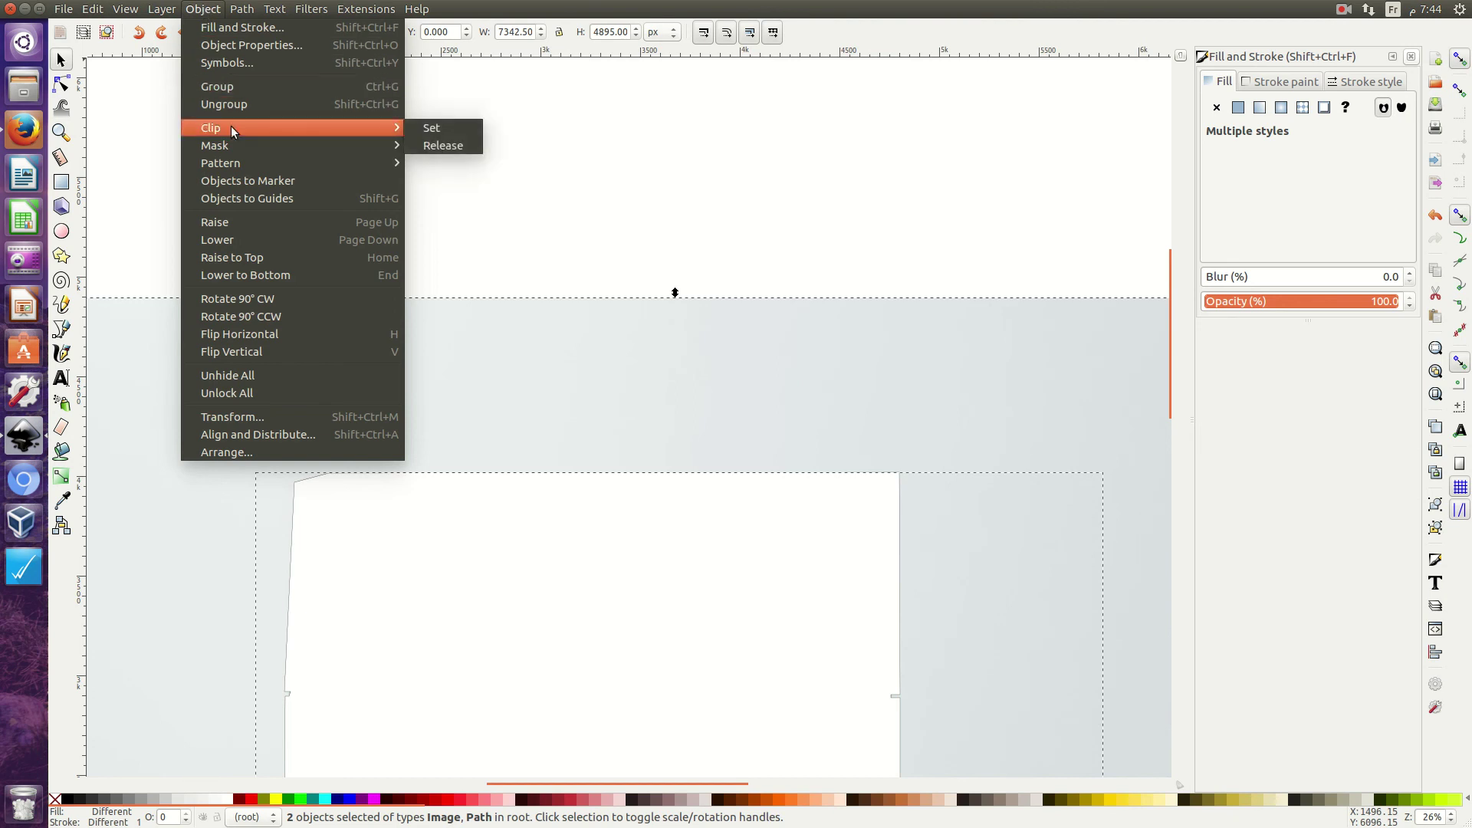
{"action": "left_click", "coordinate": [429, 127]}
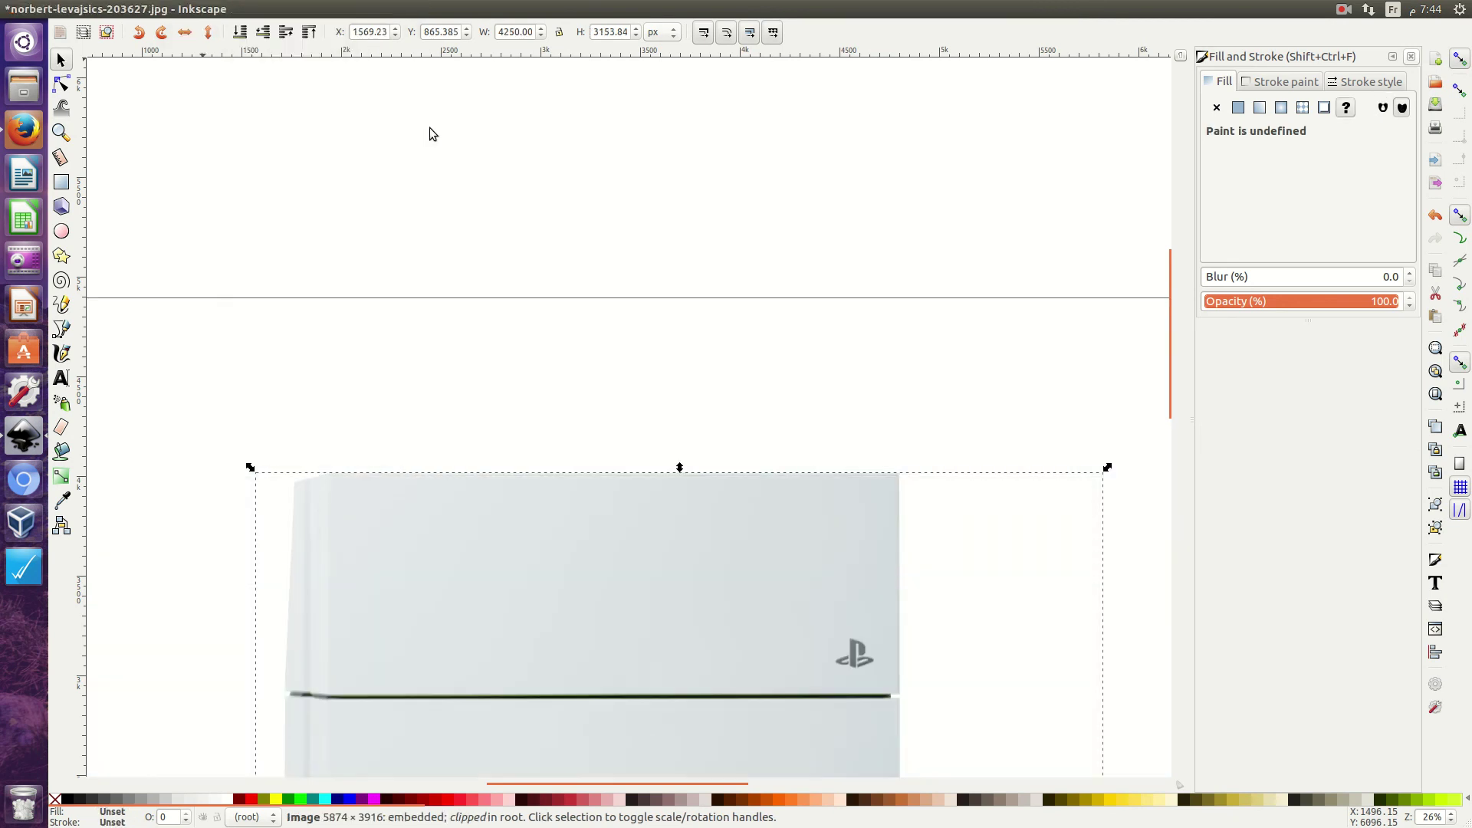
Drag the clipped PS4 and controller cut-out into position on the page
{"action": "left_click_drag", "start_coordinate": [541, 483], "coordinate": [543, 326]}
{"action": "scroll", "coordinate": [543, 327], "scroll_direction": "down", "scroll_amount": 5}
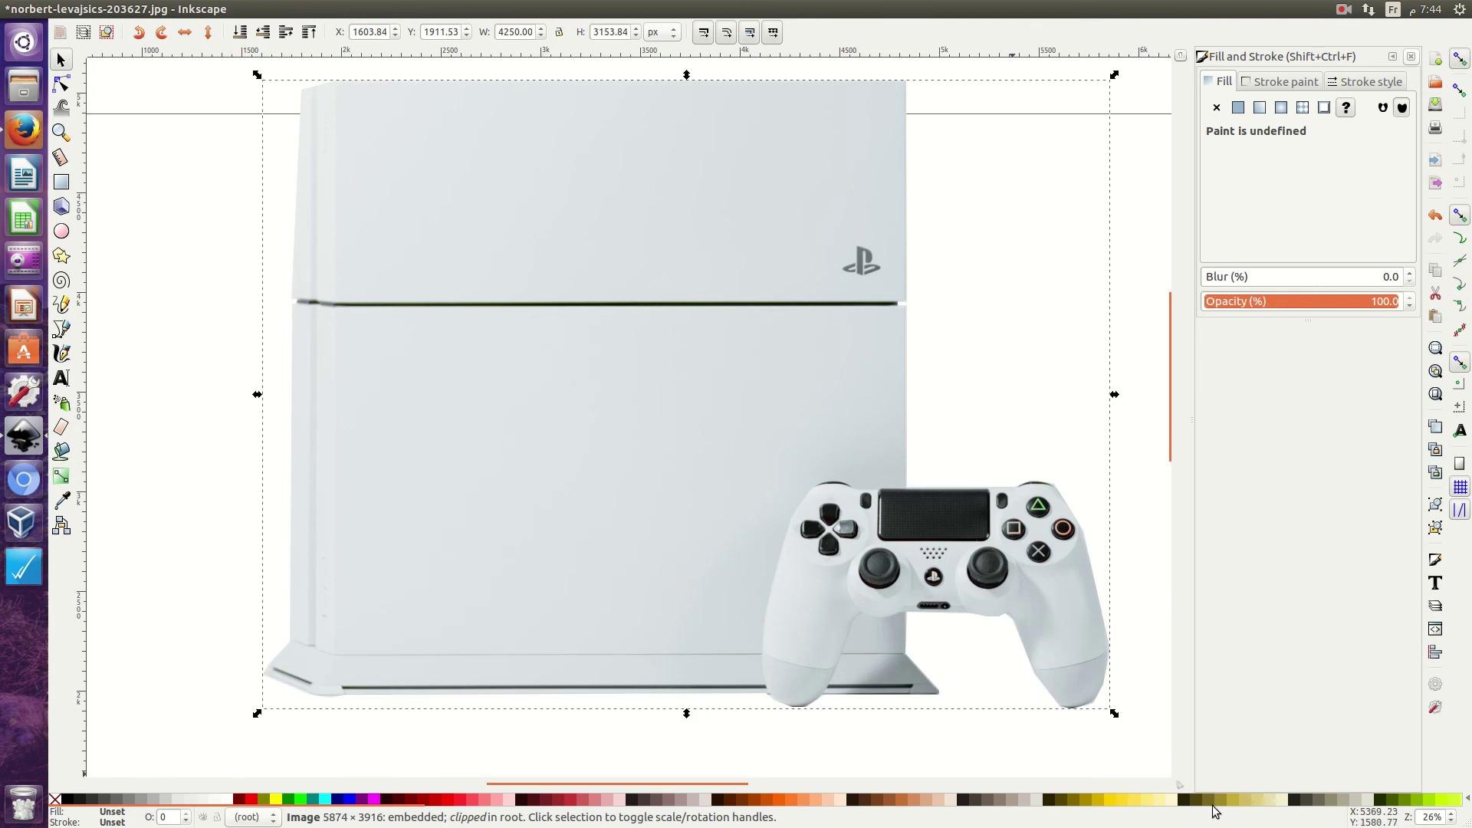
{"action": "scroll", "coordinate": [1444, 820], "scroll_direction": "down", "scroll_amount": 4}
{"action": "scroll", "coordinate": [1444, 821], "scroll_direction": "down", "scroll_amount": 3}
{"action": "left_click_drag", "start_coordinate": [696, 358], "coordinate": [691, 555]}
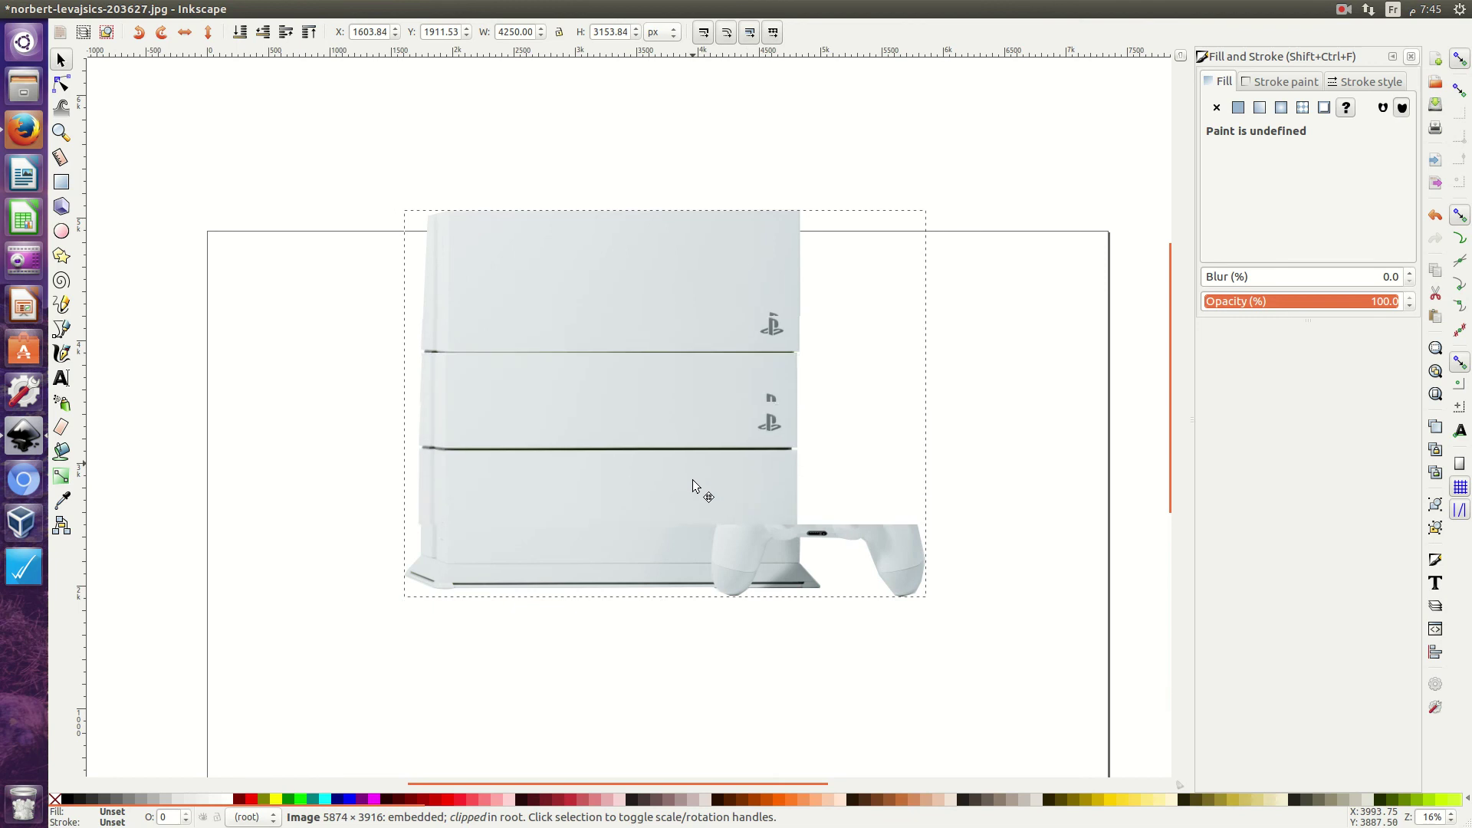
{"action": "scroll", "coordinate": [973, 408], "scroll_direction": "down", "scroll_amount": 4}
{"action": "scroll", "coordinate": [972, 409], "scroll_direction": "down", "scroll_amount": 3}
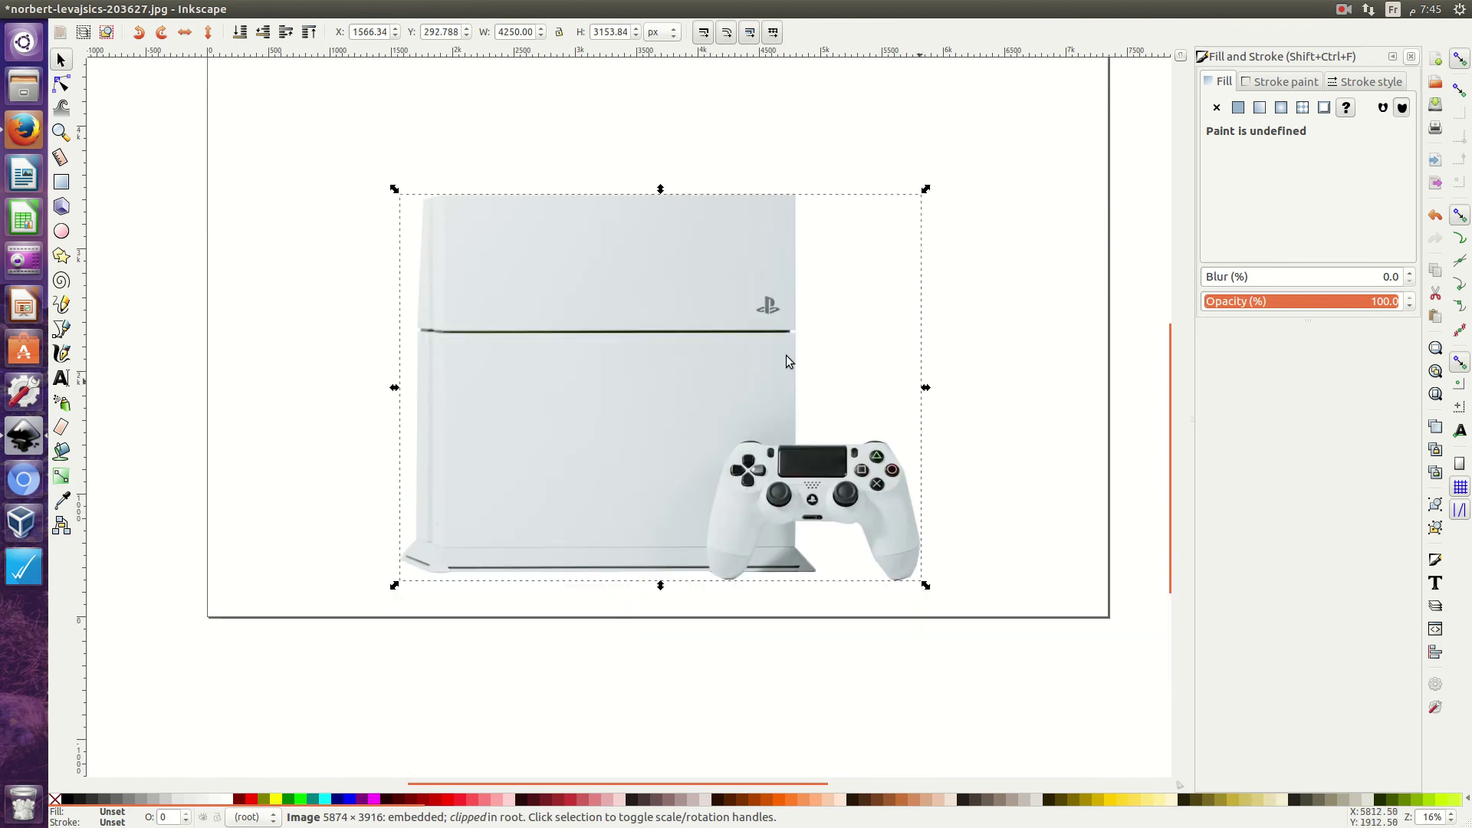
{"action": "mouse_move", "coordinate": [526, 338]}
{"action": "left_mouse_down"}
{"action": "mouse_move", "coordinate": [559, 310]}
{"action": "mouse_move", "coordinate": [587, 332]}
{"action": "left_mouse_up"}
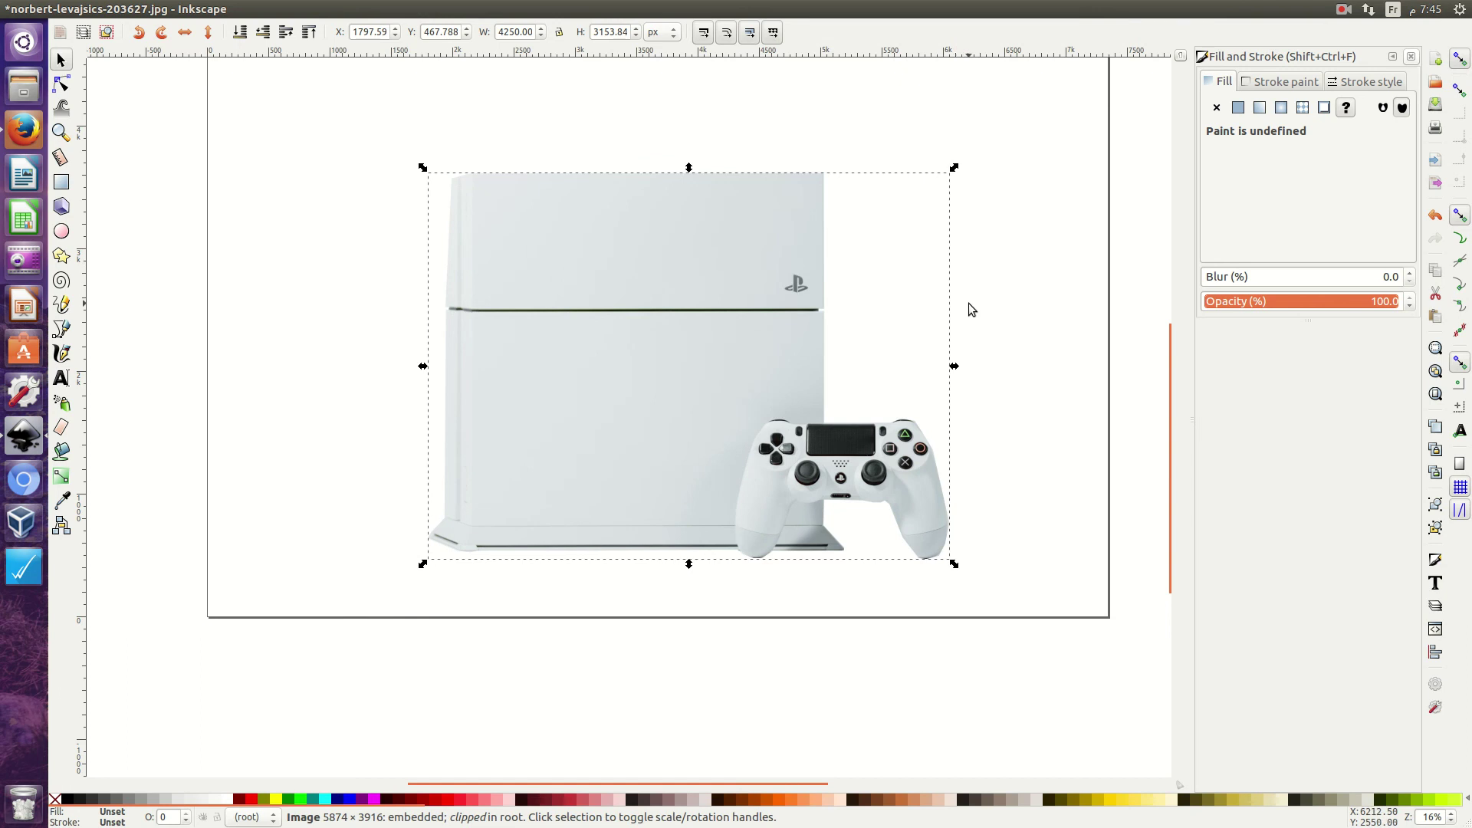
{"action": "scroll", "coordinate": [969, 309], "scroll_direction": "up", "scroll_amount": 1}
{"action": "scroll", "coordinate": [968, 302], "scroll_direction": "up", "scroll_amount": 1}
{"action": "scroll", "coordinate": [968, 302], "scroll_direction": "up", "scroll_amount": 3}
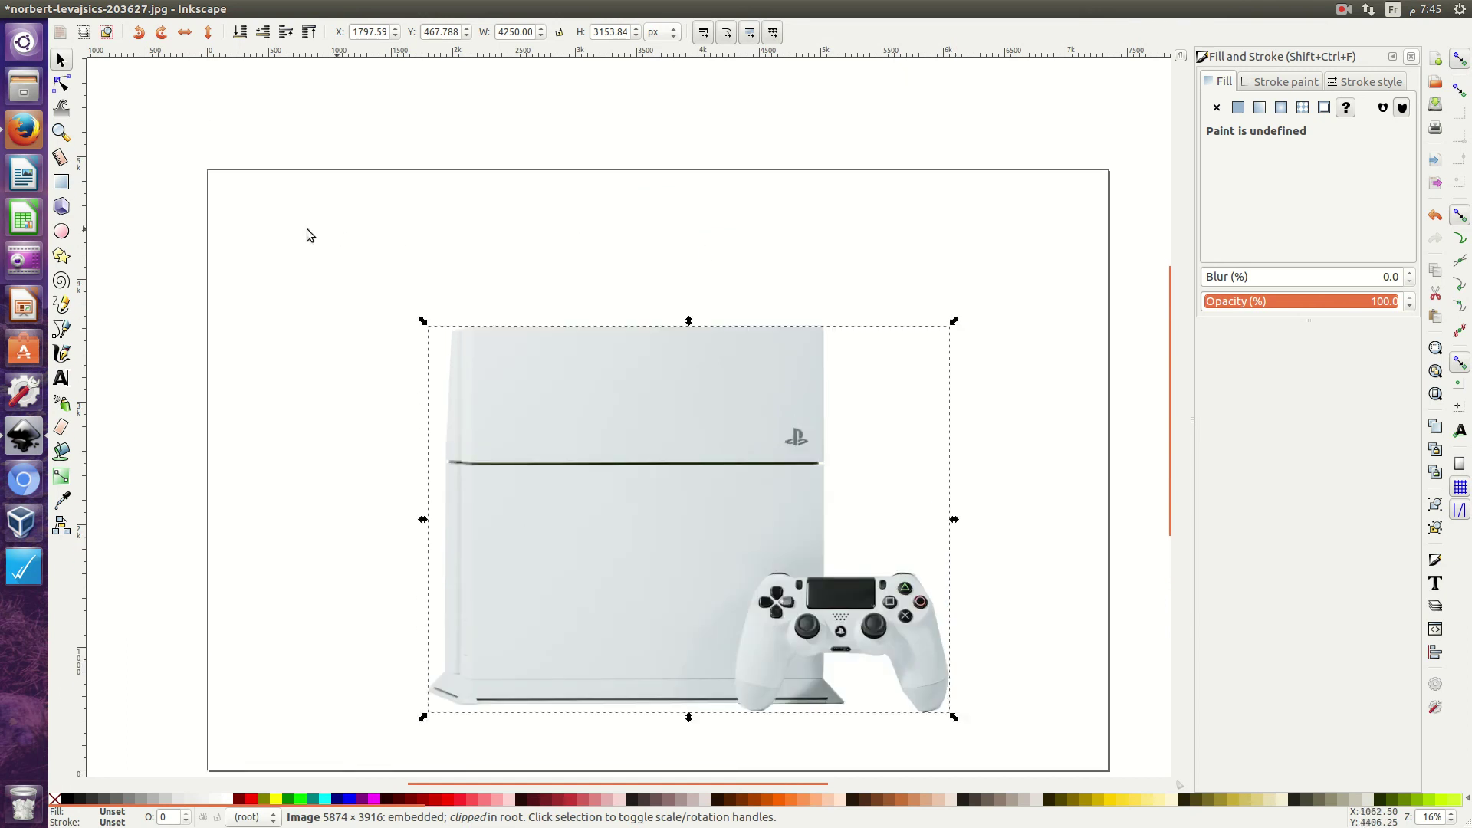
Drag cody-saunders-329069.jpg from the Pictures folder in Files onto the Inkscape canvas
{"action": "left_click", "coordinate": [24, 95]}
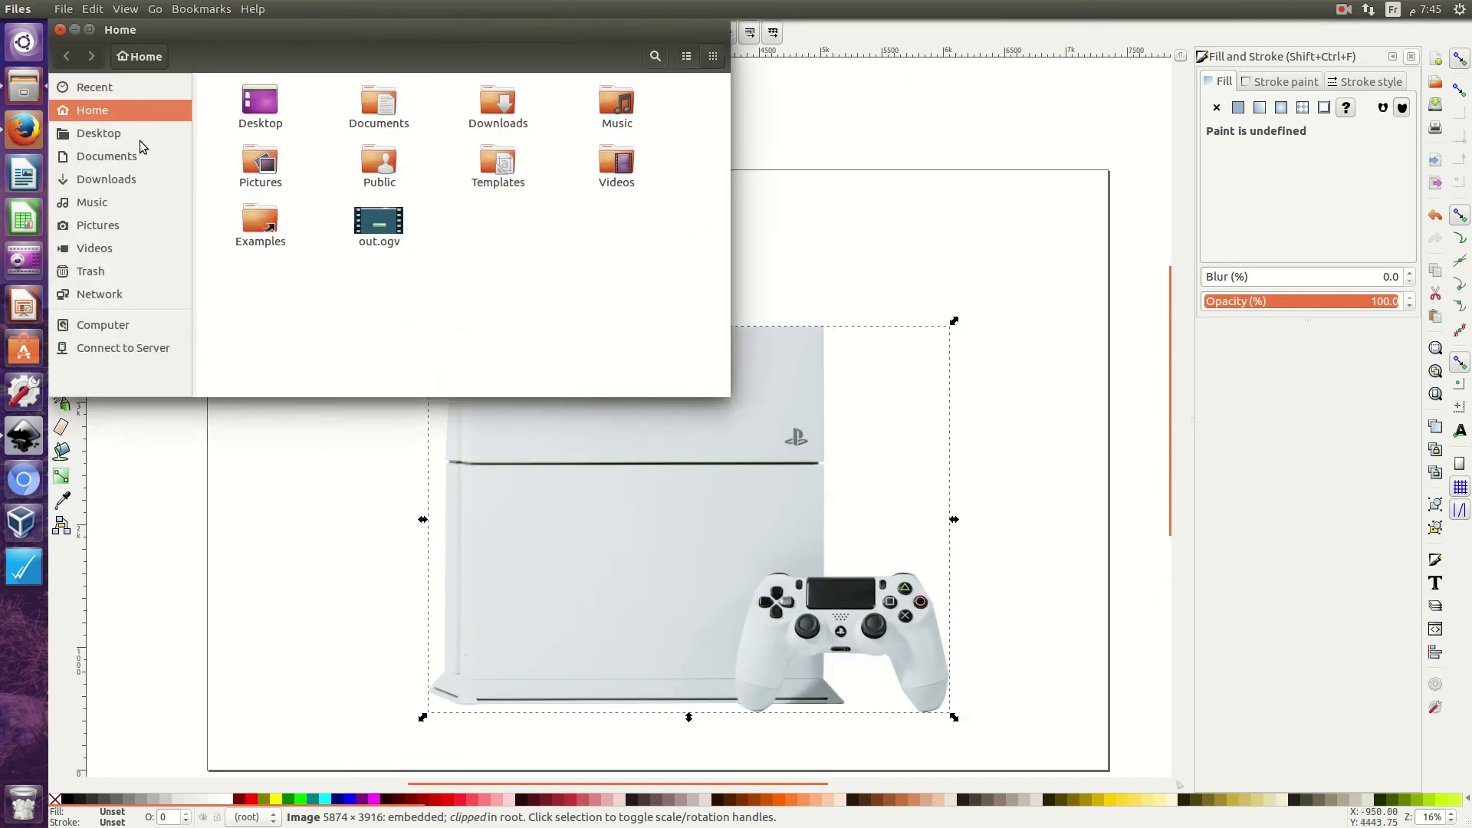
{"action": "left_click", "coordinate": [115, 228]}
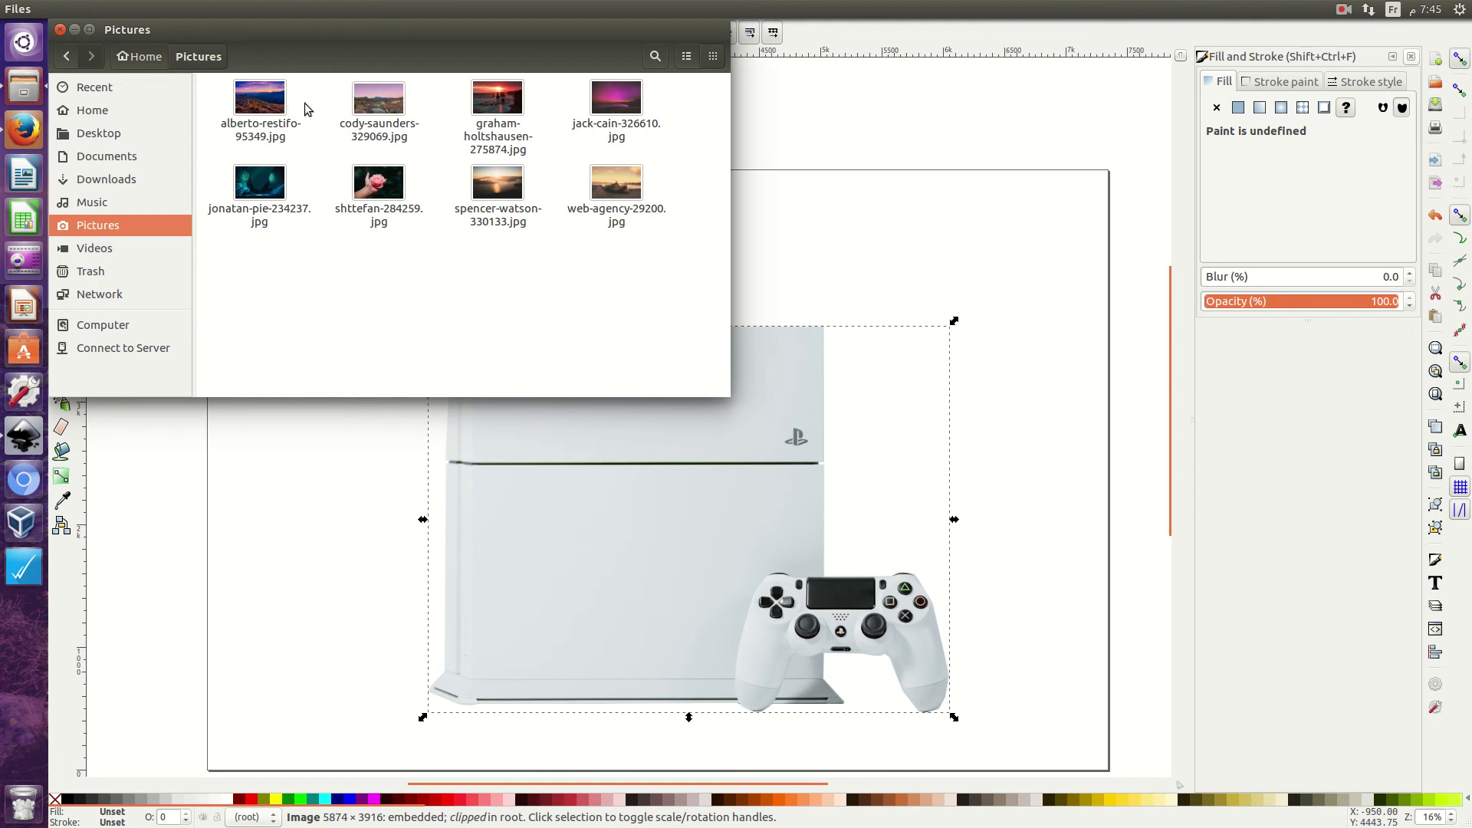
{"action": "left_click_drag", "start_coordinate": [371, 103], "coordinate": [874, 200]}
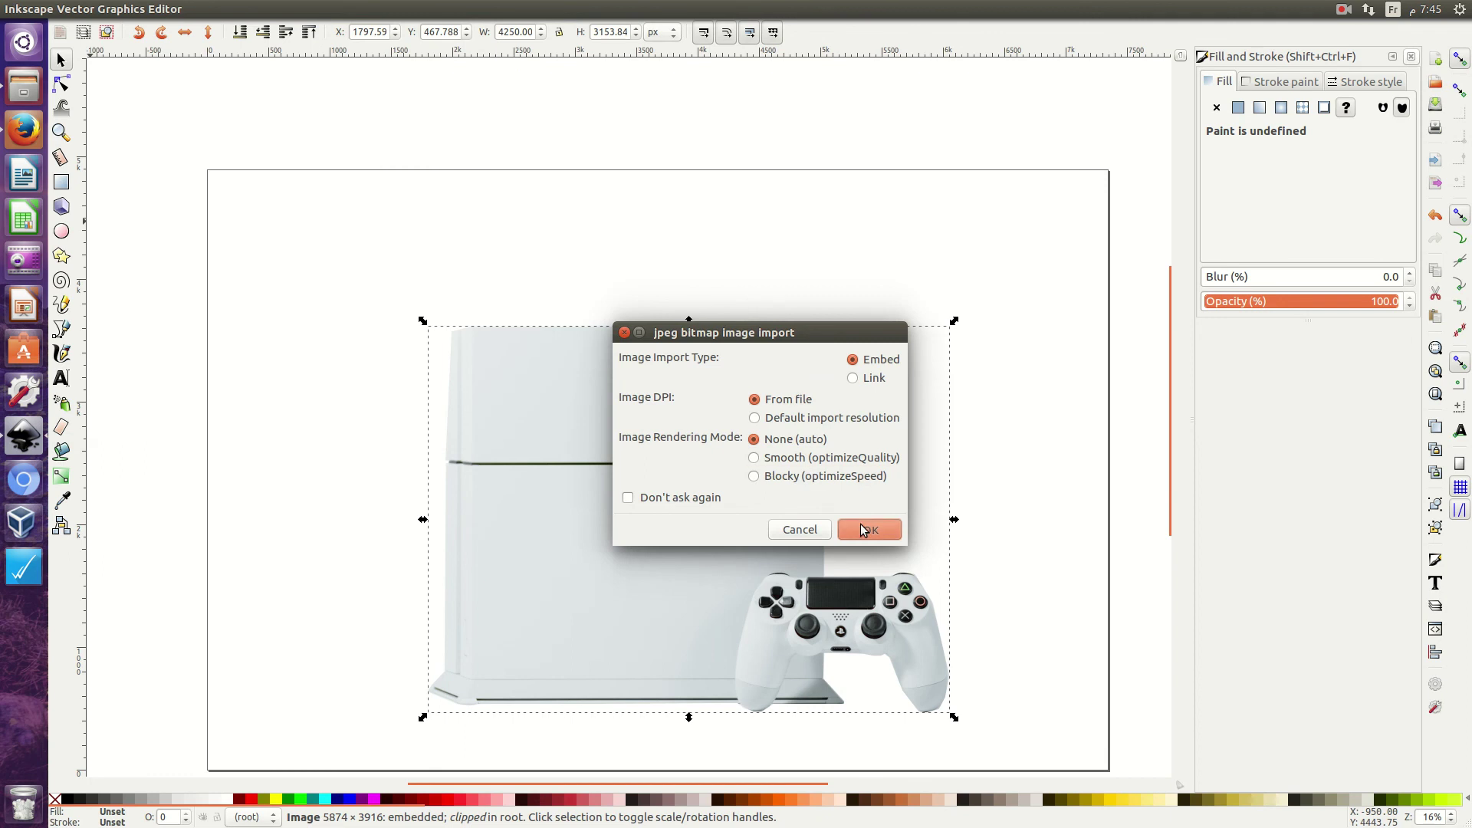
Embed the landscape photo, reposition it, and lower it behind the PS4 cut-out
{"action": "left_click", "coordinate": [863, 529]}
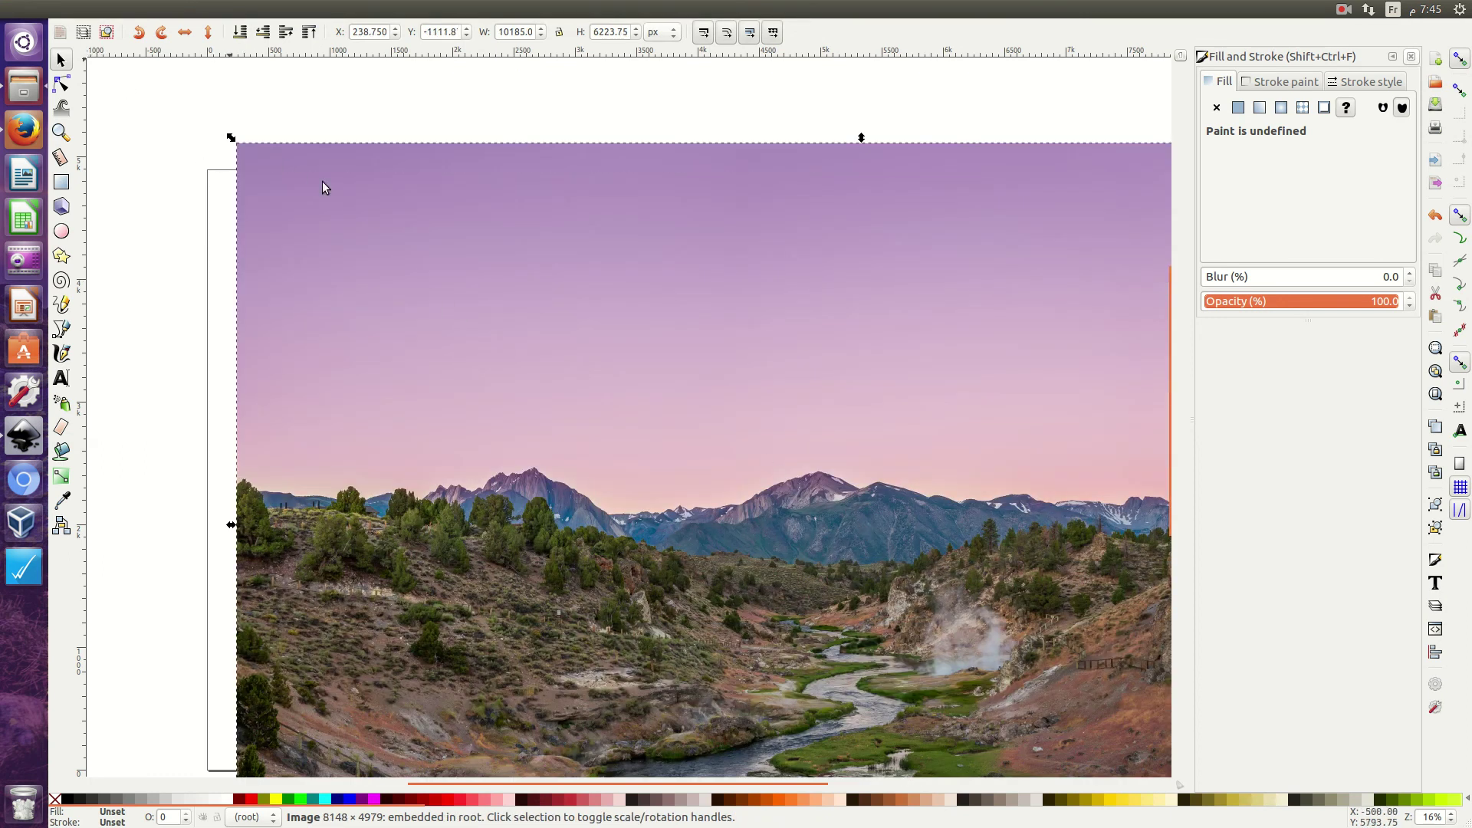
{"action": "left_click_drag", "start_coordinate": [774, 417], "coordinate": [669, 420]}
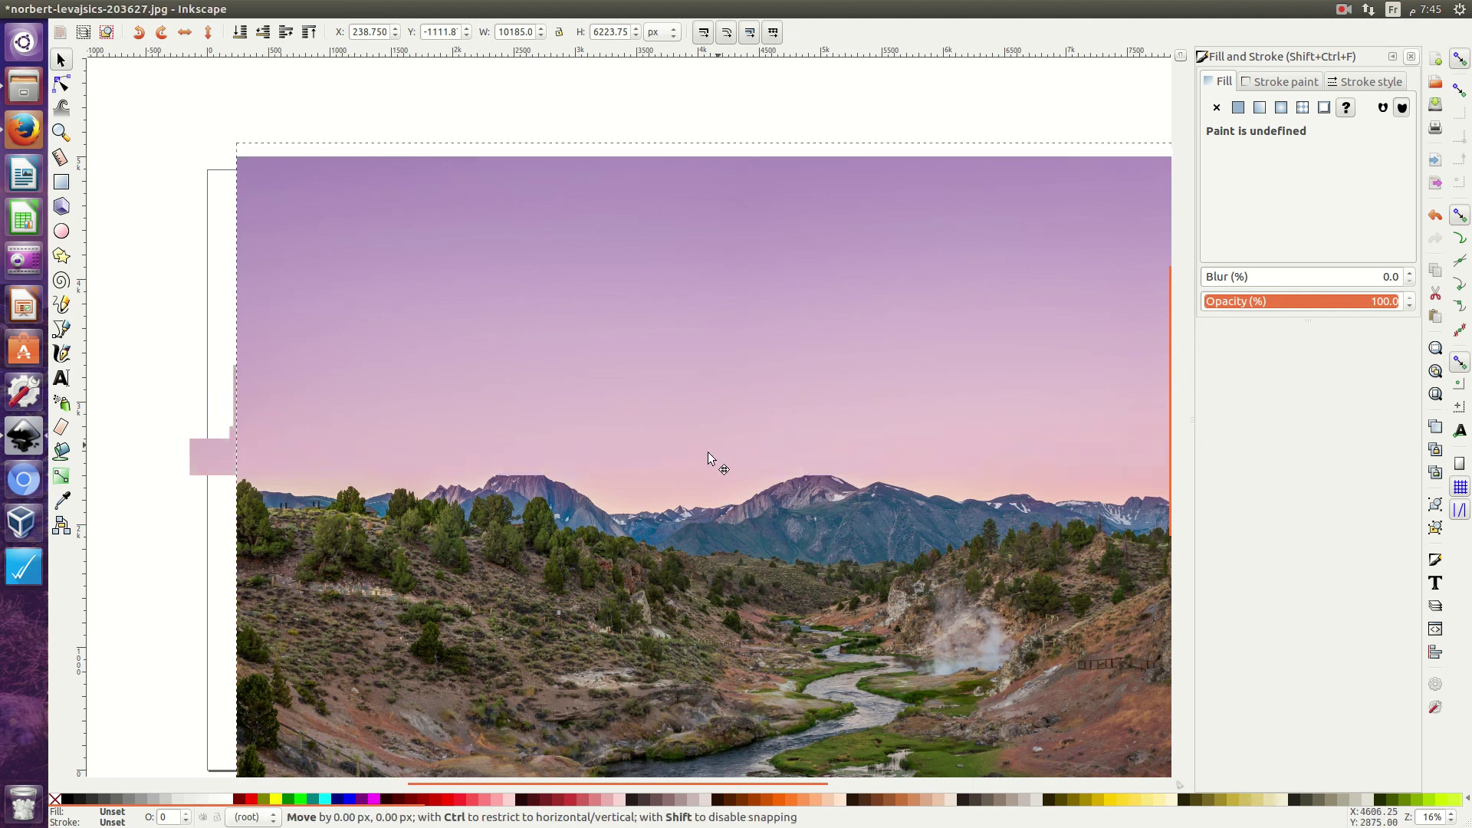
{"action": "left_click", "coordinate": [240, 33]}
{"action": "scroll", "coordinate": [999, 381], "scroll_direction": "down", "scroll_amount": 8}
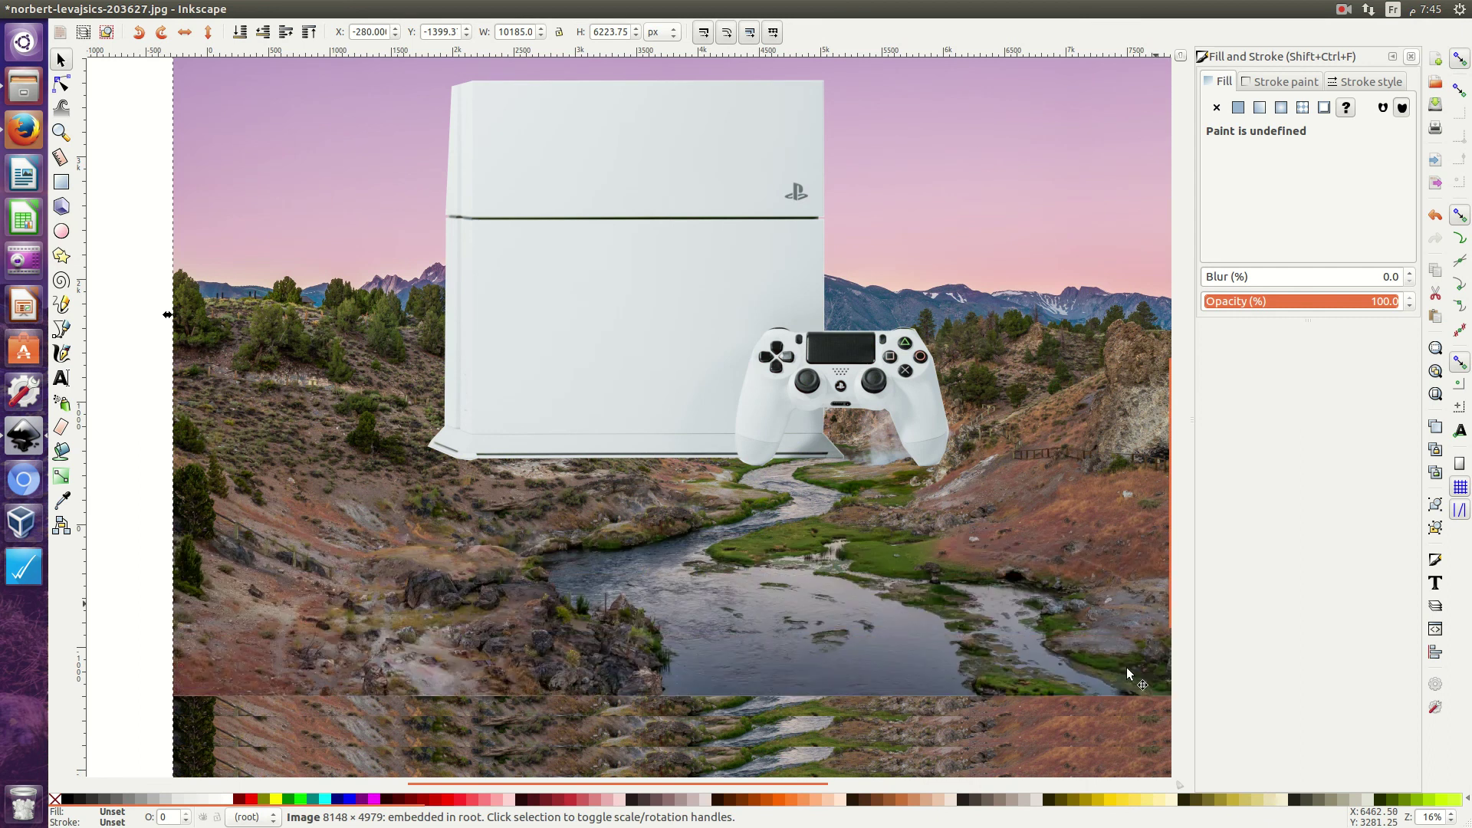
{"action": "scroll", "coordinate": [1415, 822], "scroll_direction": "down", "scroll_amount": 2}
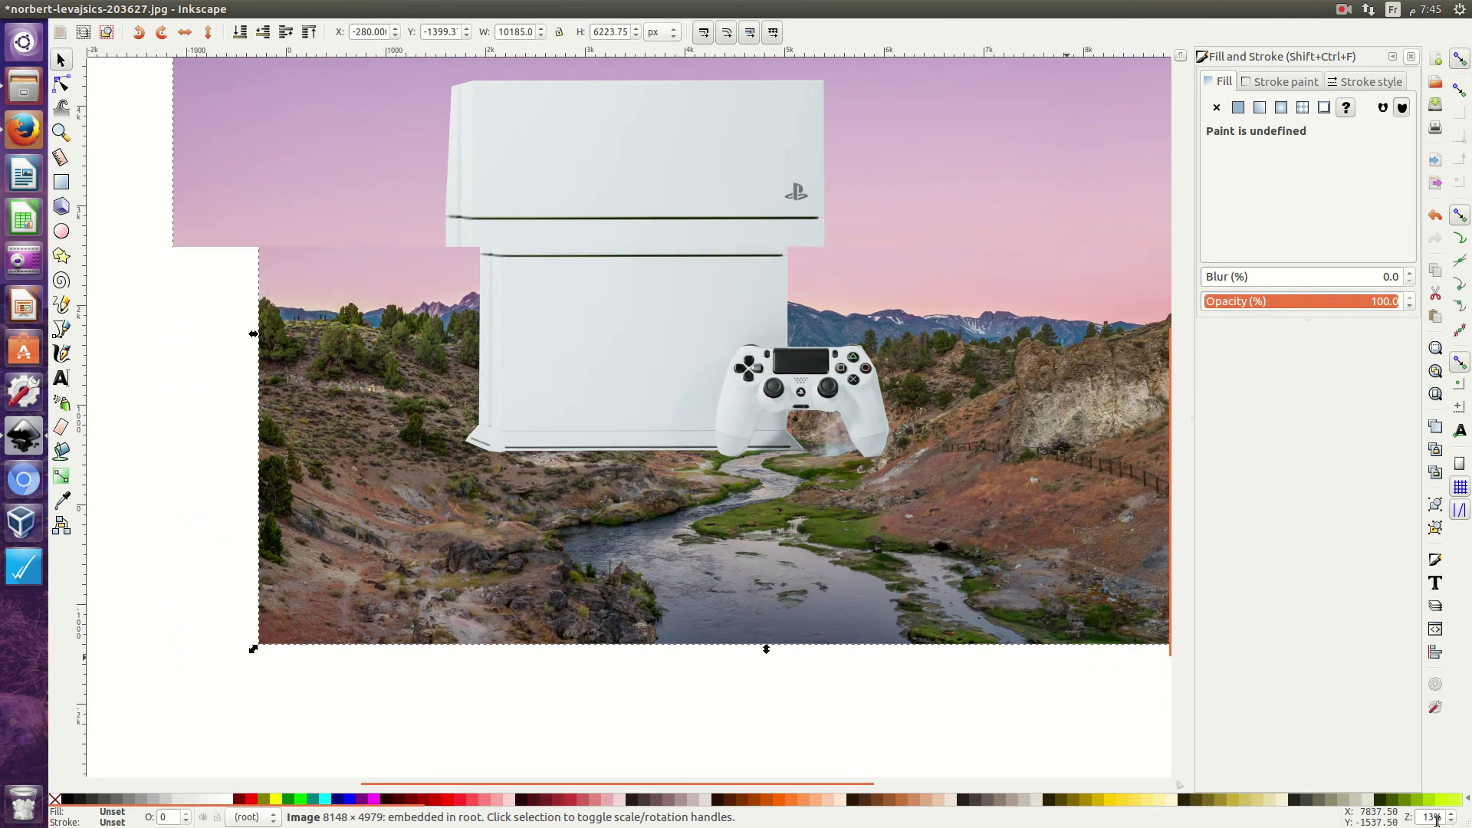
Shrink the PS4 cut-out and position it over the river in the landscape
{"action": "mouse_move", "coordinate": [631, 332]}
{"action": "left_mouse_down"}
{"action": "mouse_move", "coordinate": [747, 410]}
{"action": "mouse_move", "coordinate": [730, 365]}
{"action": "left_mouse_up"}
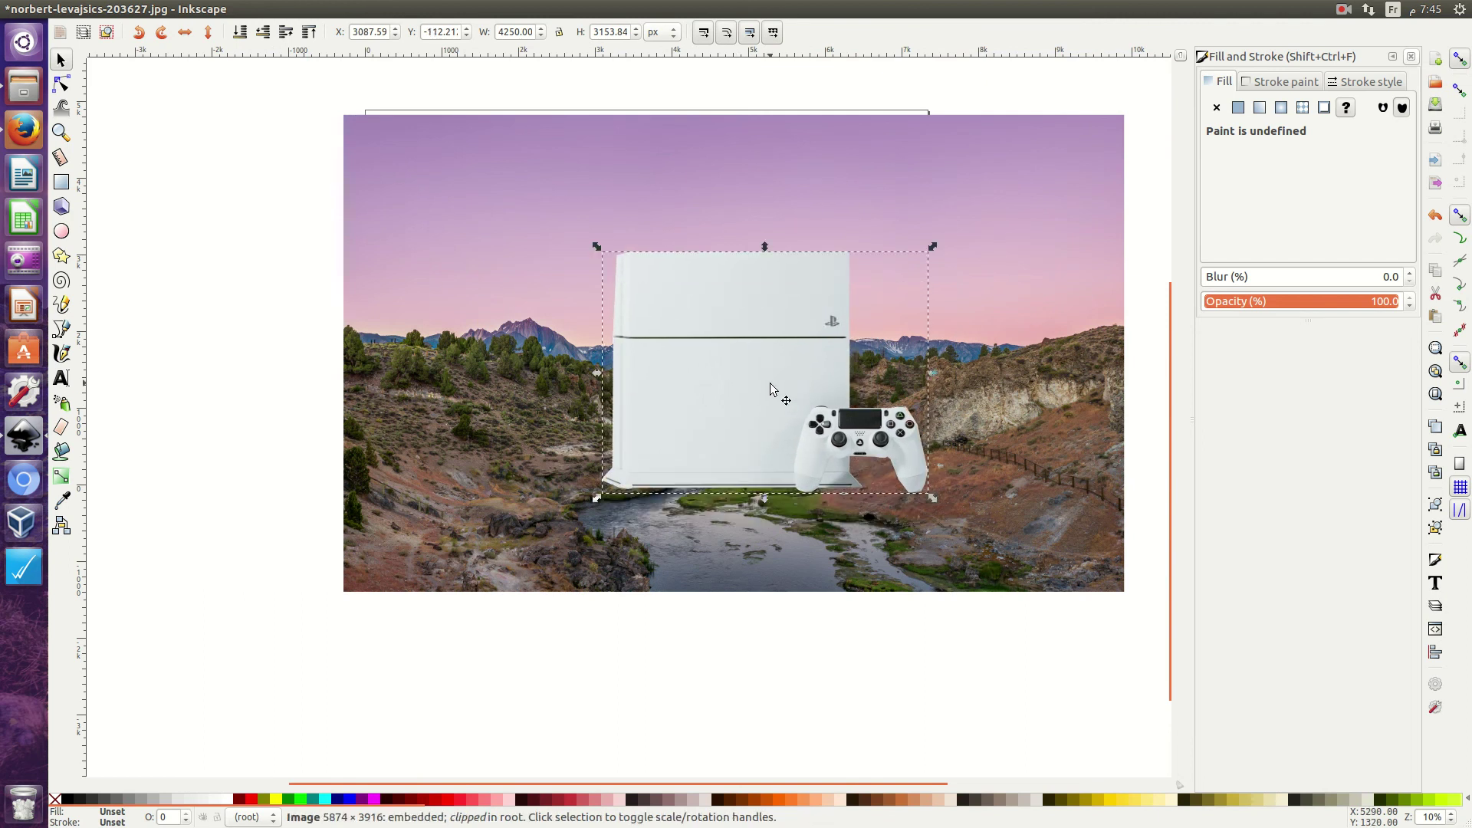
{"action": "left_click_drag", "start_coordinate": [932, 247], "coordinate": [845, 315]}
{"action": "left_click", "coordinate": [609, 739]}
{"action": "left_click_drag", "start_coordinate": [693, 355], "coordinate": [730, 285]}
{"action": "left_click", "coordinate": [651, 647]}
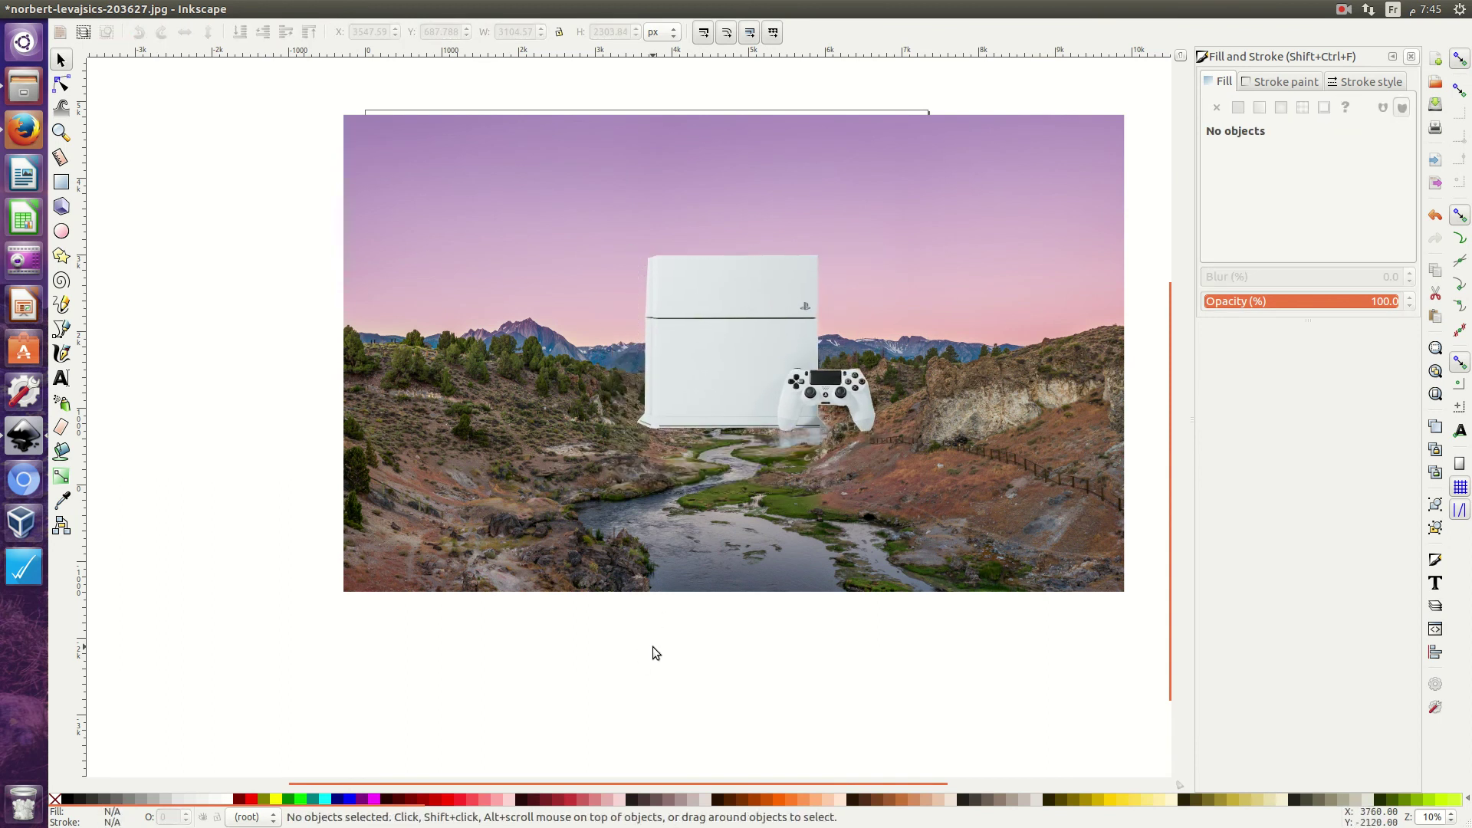
{"action": "right_click", "coordinate": [1061, 196]}
Delete the landscape photo and scale up the PS4 cut-out
{"action": "left_click", "coordinate": [1107, 325]}
{"action": "left_click", "coordinate": [786, 327]}
{"action": "left_click_drag", "start_coordinate": [881, 250], "coordinate": [996, 158]}
{"action": "left_click_drag", "start_coordinate": [716, 276], "coordinate": [649, 268]}
Reposition the enlarged cut-out on the blank white page and clear the selection
{"action": "scroll", "coordinate": [1431, 817], "scroll_direction": "up", "scroll_amount": 5}
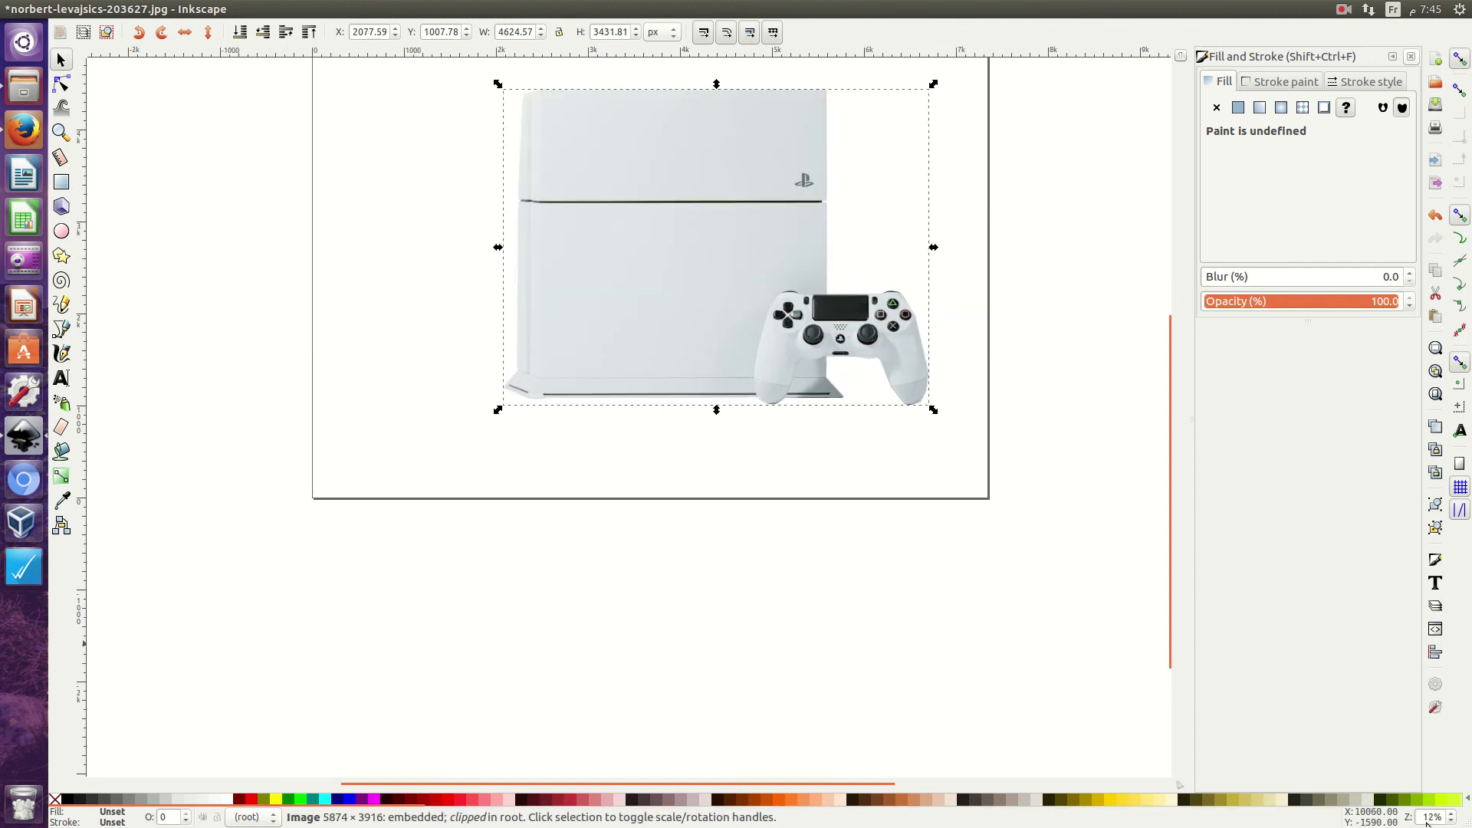
{"action": "scroll", "coordinate": [807, 529], "scroll_direction": "up", "scroll_amount": 3}
{"action": "scroll", "coordinate": [807, 529], "scroll_direction": "up", "scroll_amount": 1}
{"action": "scroll", "coordinate": [808, 529], "scroll_direction": "up", "scroll_amount": 2}
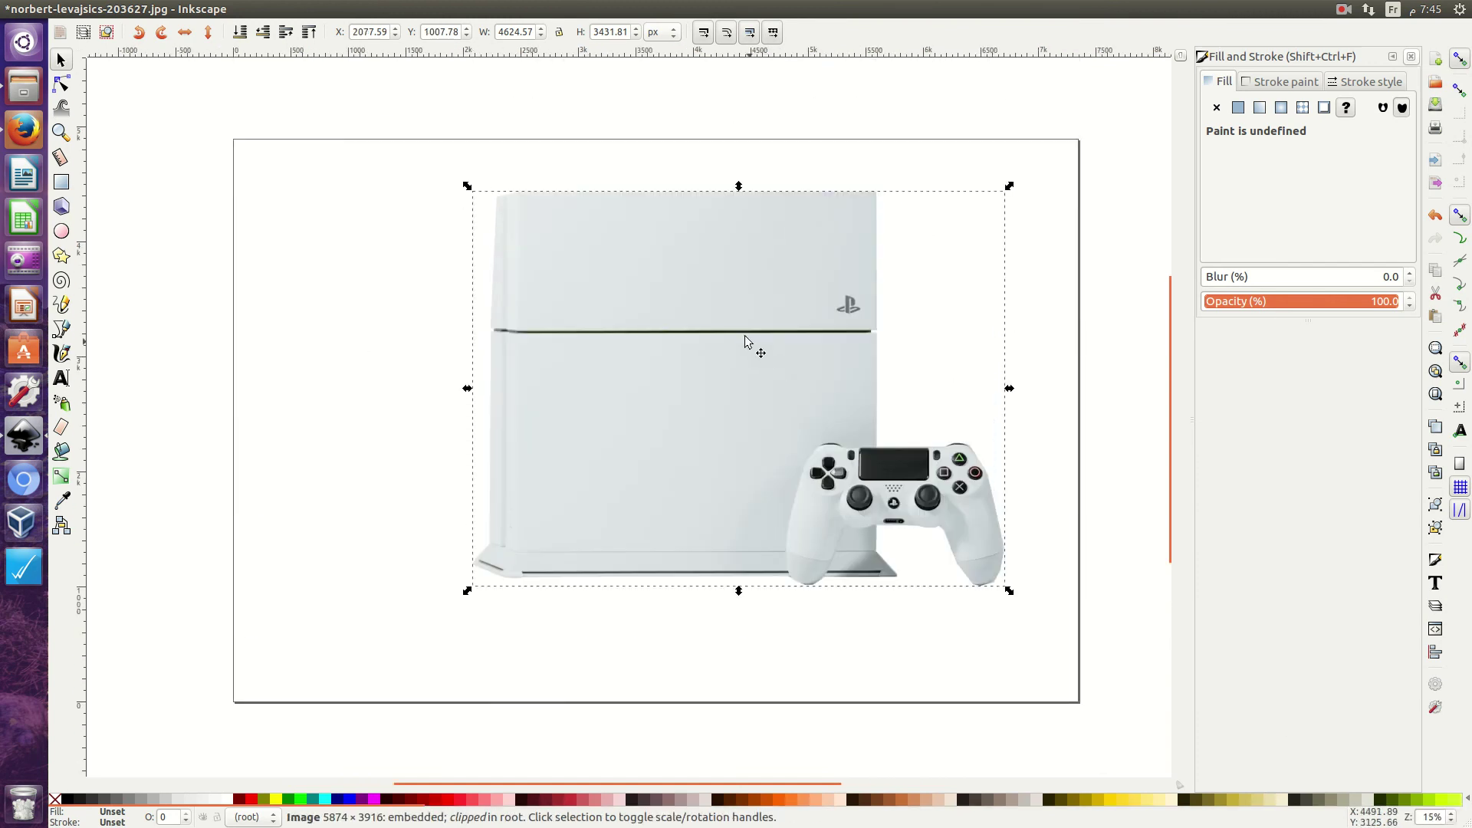
{"action": "left_click_drag", "start_coordinate": [753, 347], "coordinate": [723, 352]}
{"action": "left_click", "coordinate": [688, 704]}
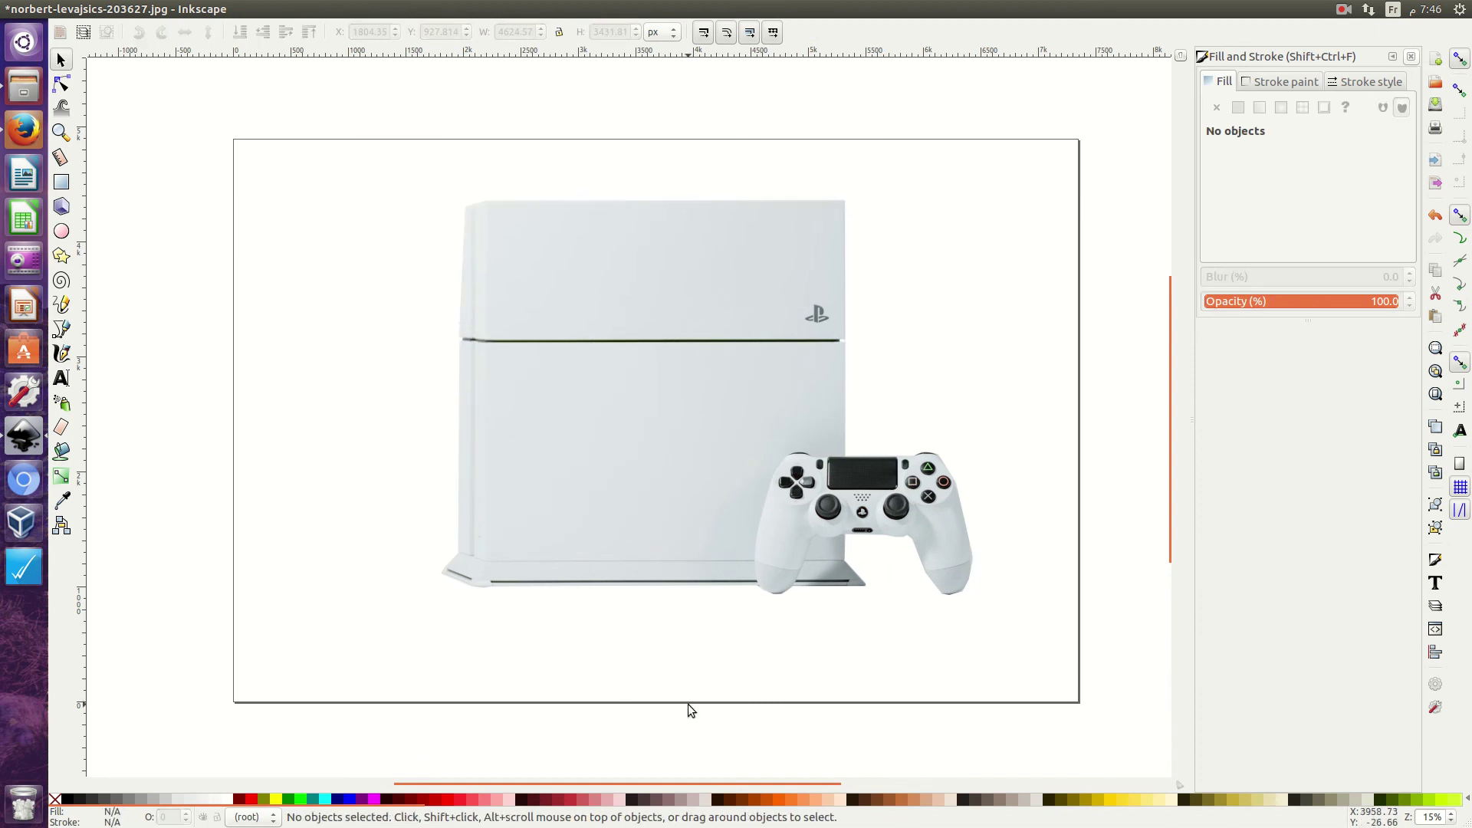